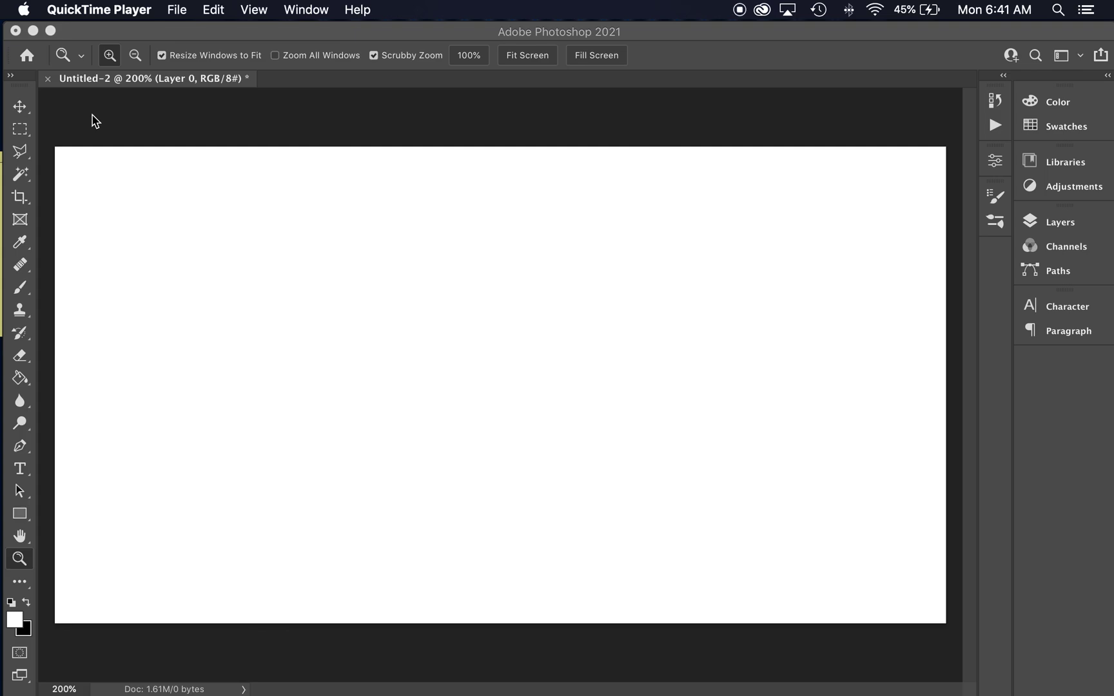
Step: Bring Photoshop forward and pick the Horizontal Type Tool for the blank Untitled-2 canvas
left_click(21, 130)
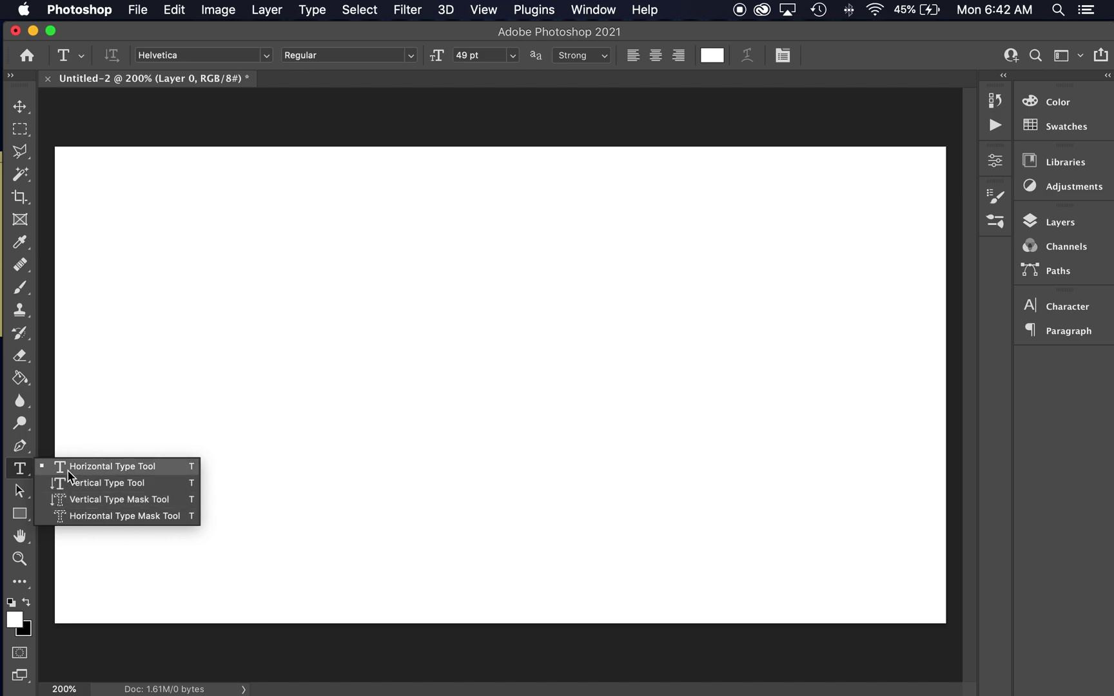
left_click(26, 470)
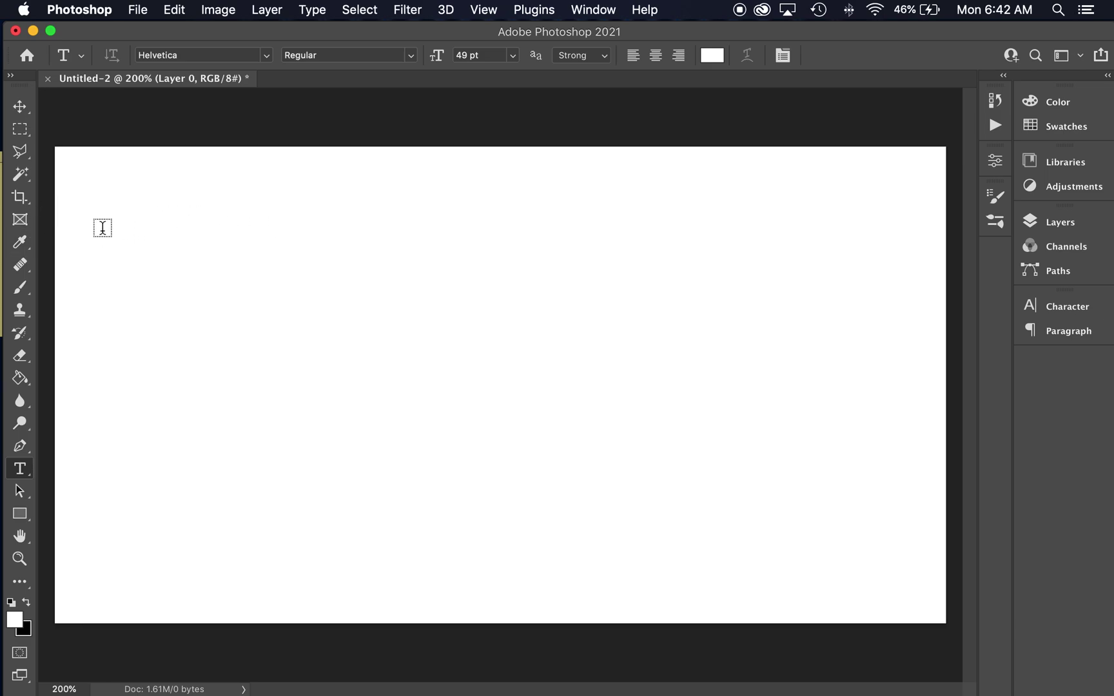
Step: Type the word near the top-left of the canvas
left_click(125, 217)
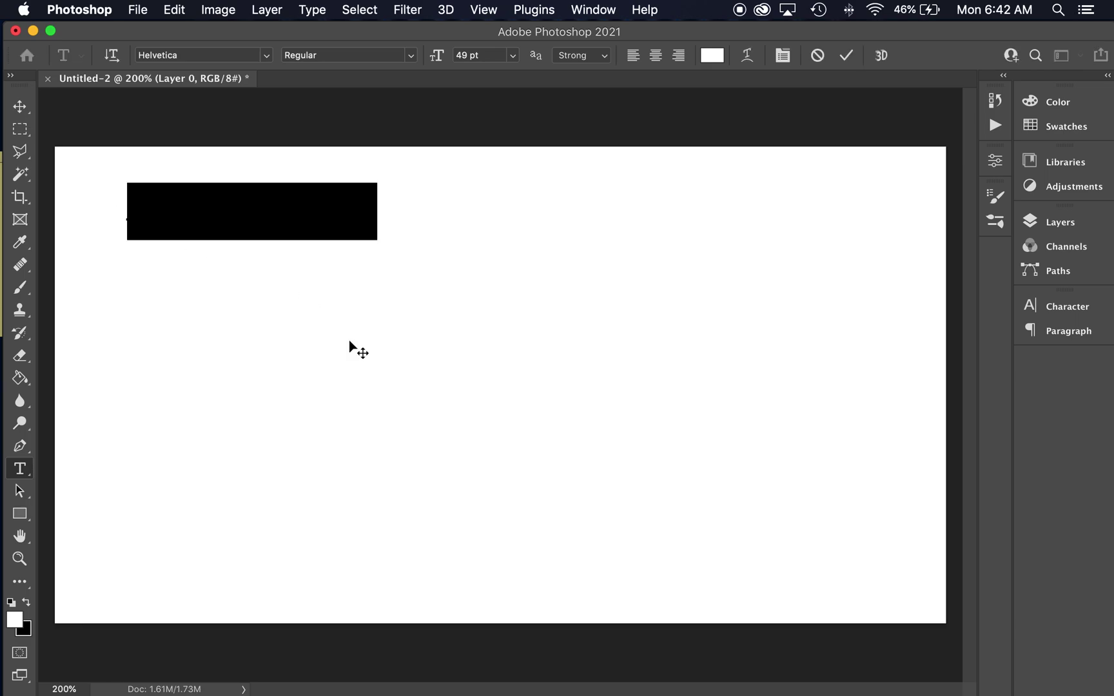
type("TEST")
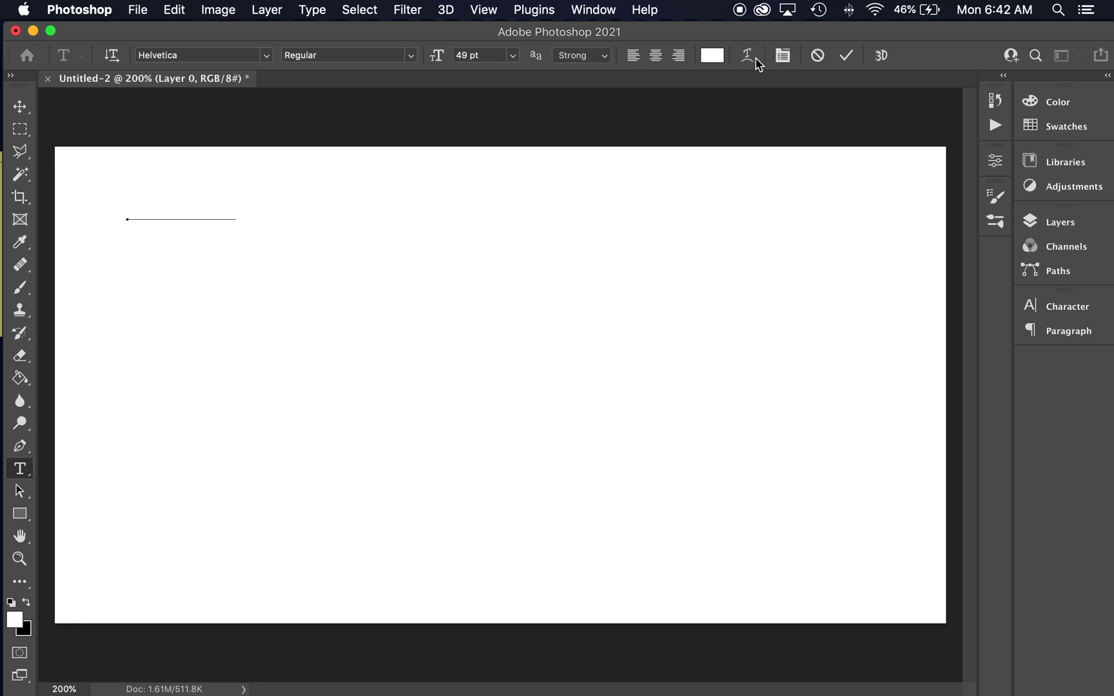
left_click(593, 12)
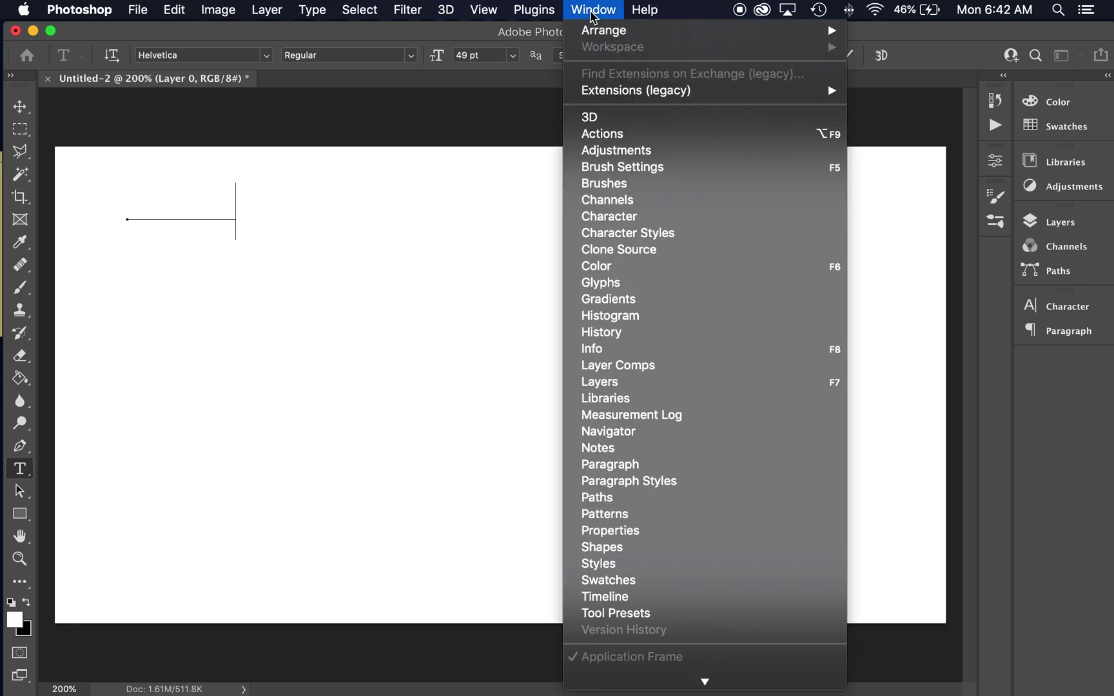
left_click(354, 88)
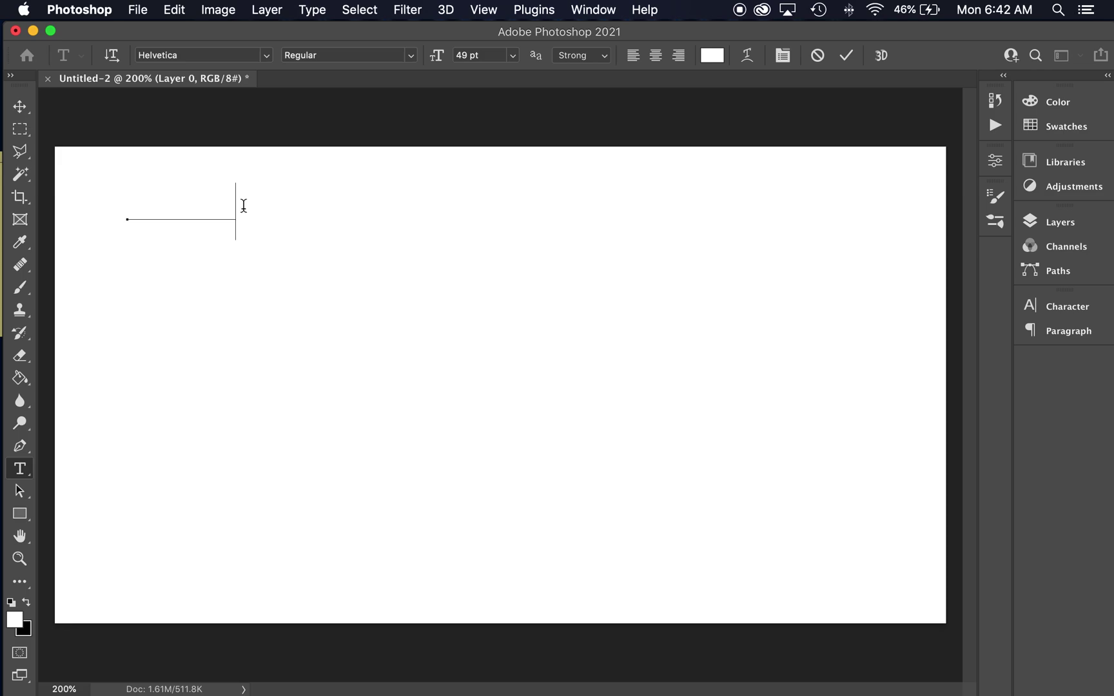
Step: Select the invisible white text, make it black, and commit the TEXT layer
left_click_drag(238, 207, 73, 204)
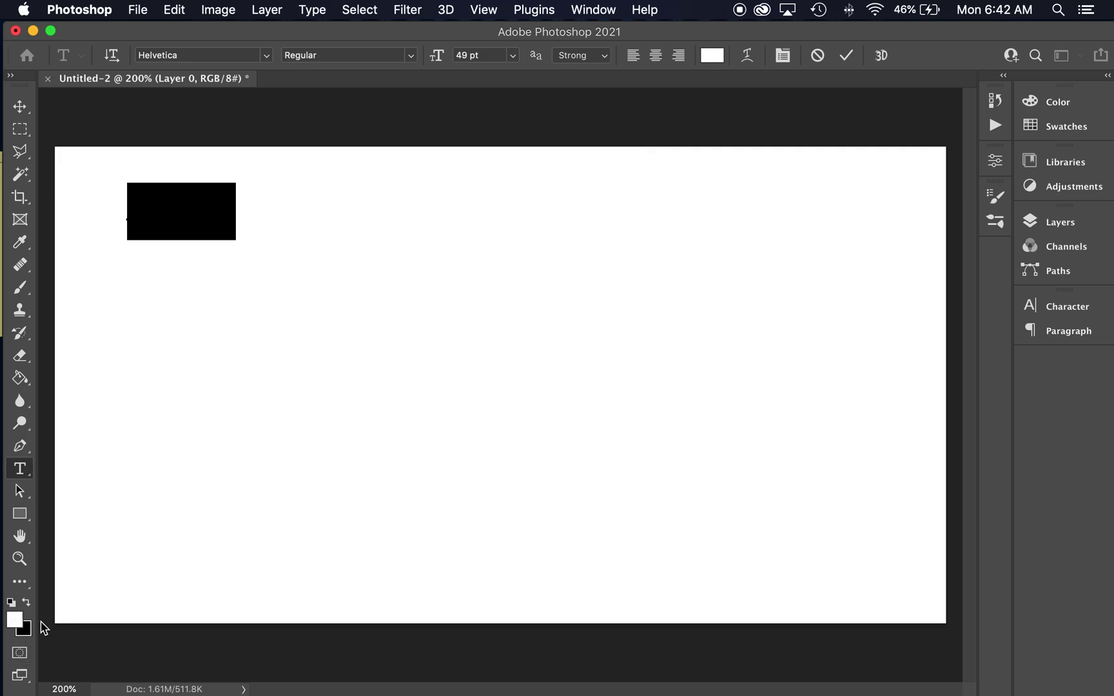
left_click(713, 57)
left_click_drag(779, 271, 826, 335)
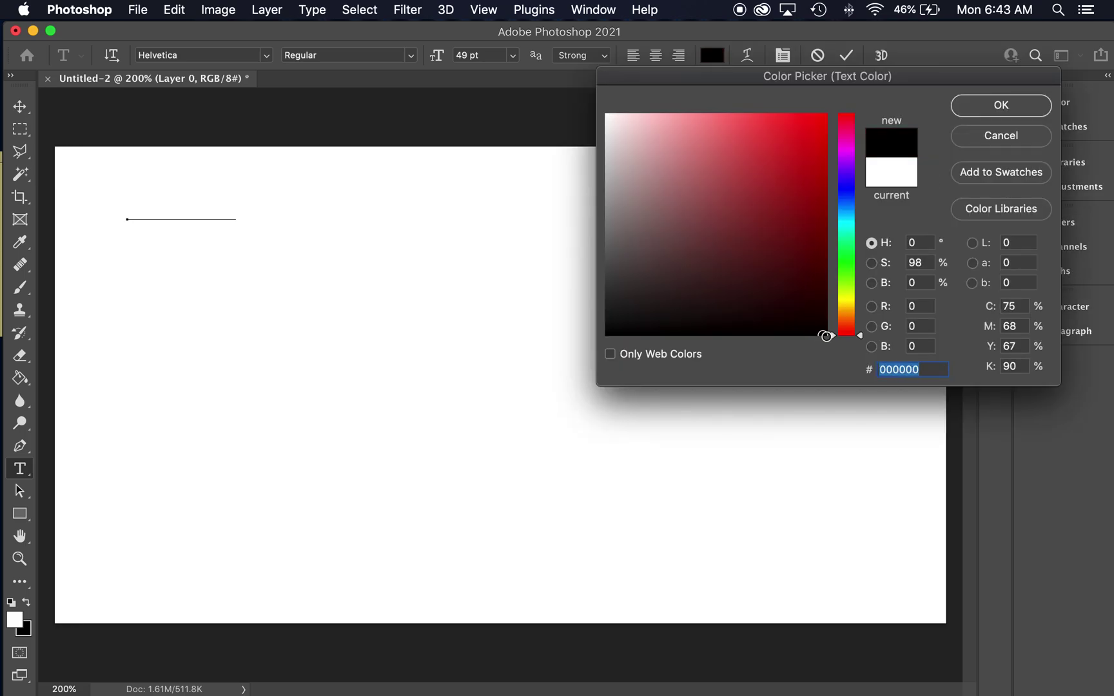
left_click(982, 110)
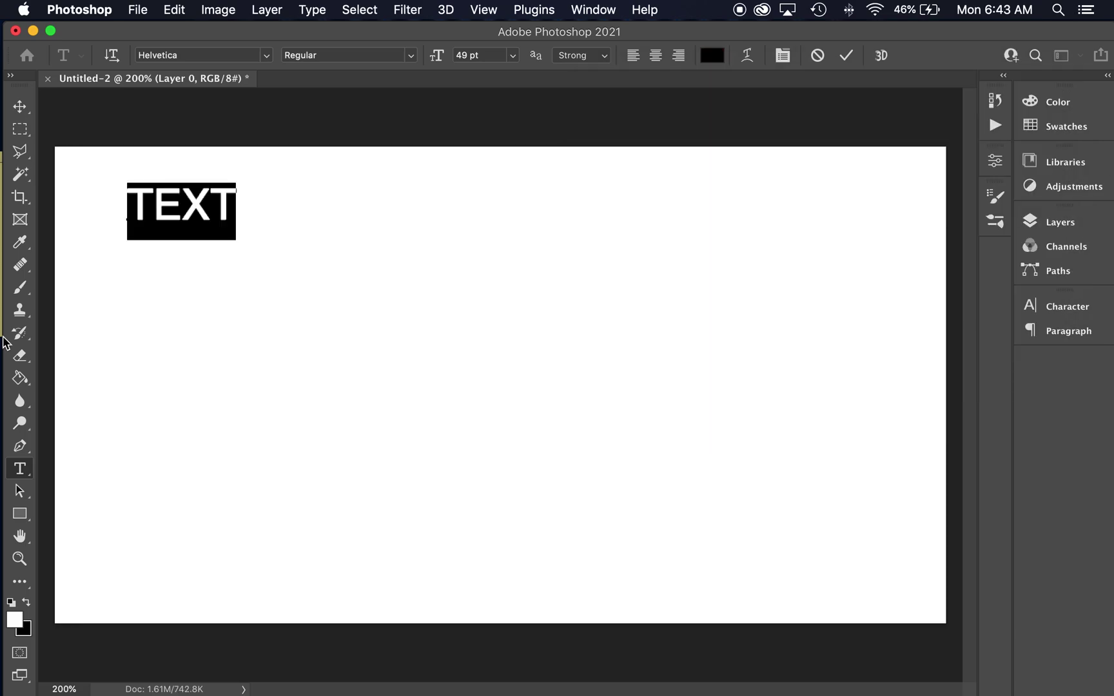
left_click(24, 130)
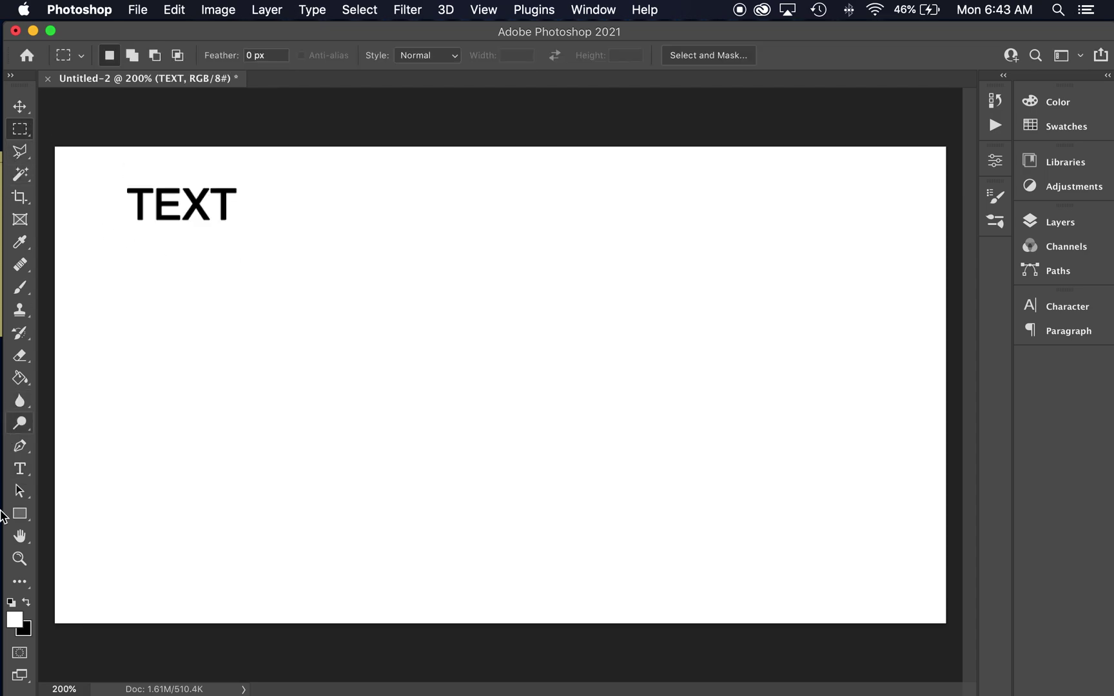
Step: Type TEXT in a wide paragraph box mid-canvas, centre-align it, and shorten the box to fit the line
left_click(20, 469)
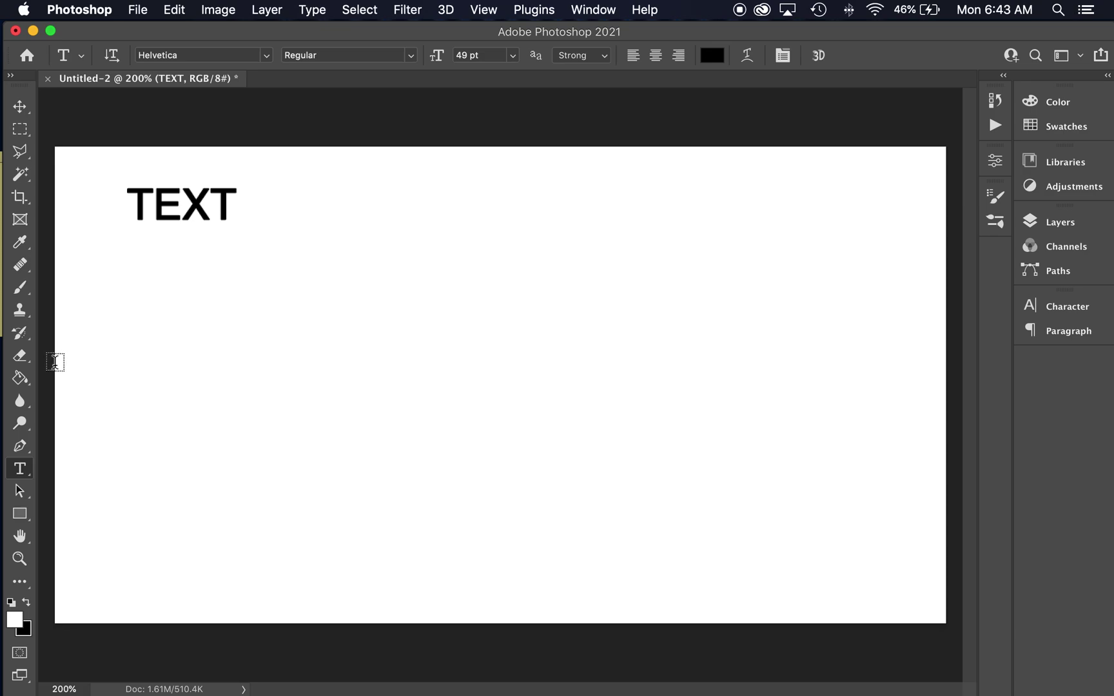
left_click_drag(74, 366, 945, 485)
type("TEXT")
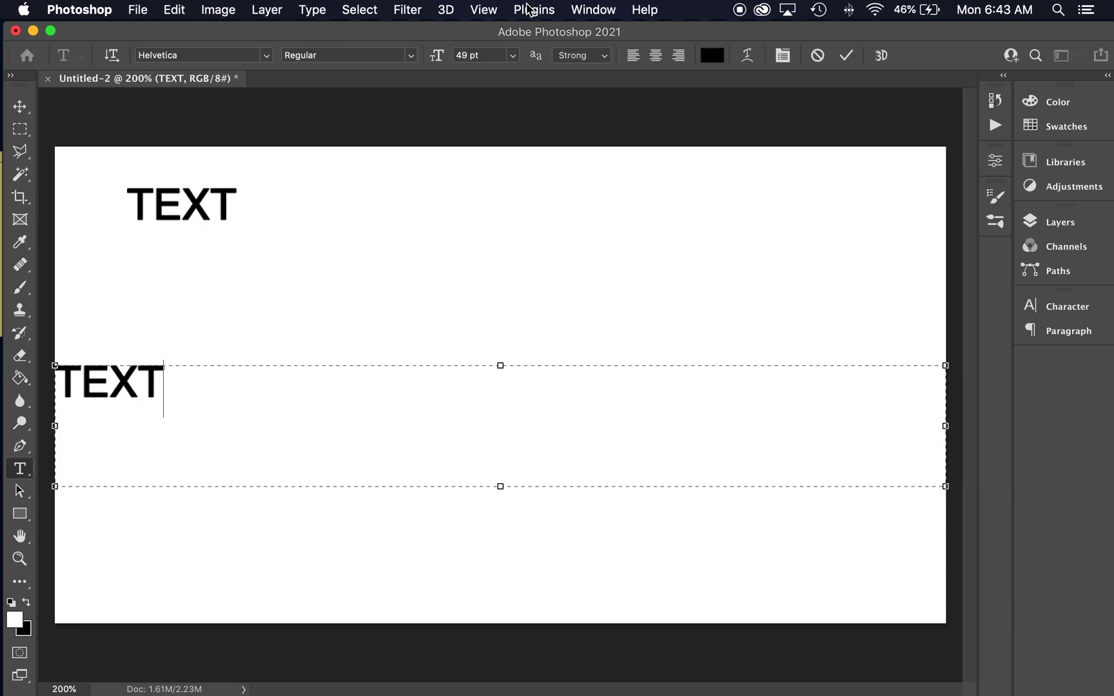
left_click(655, 56)
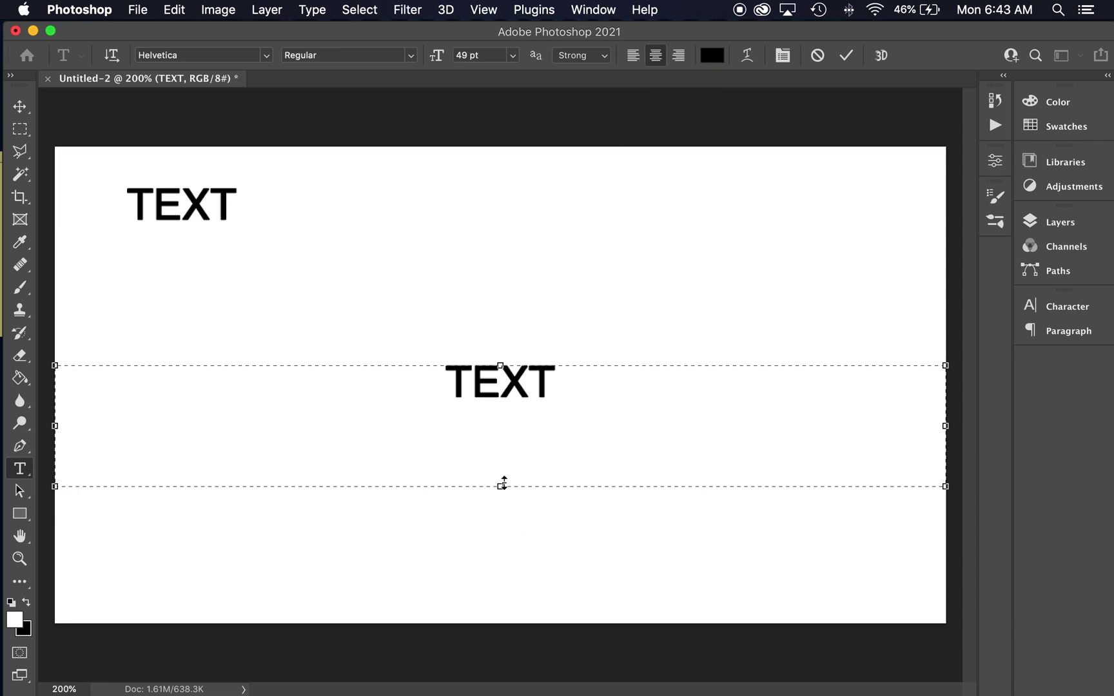
left_click_drag(503, 486, 500, 408)
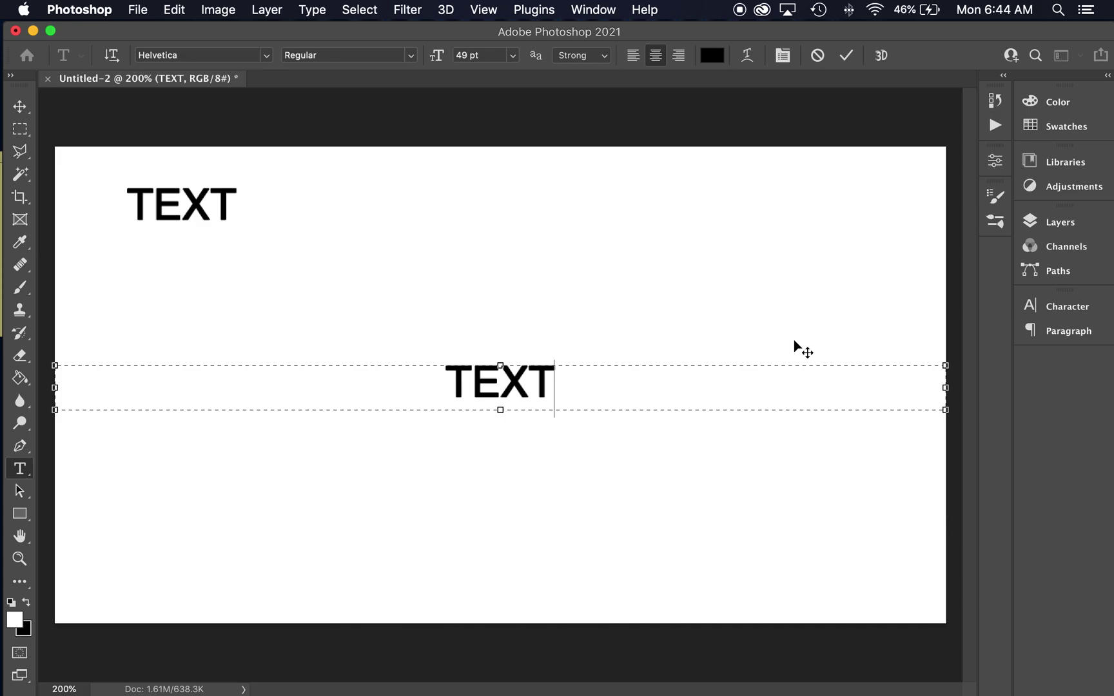
left_click(17, 103)
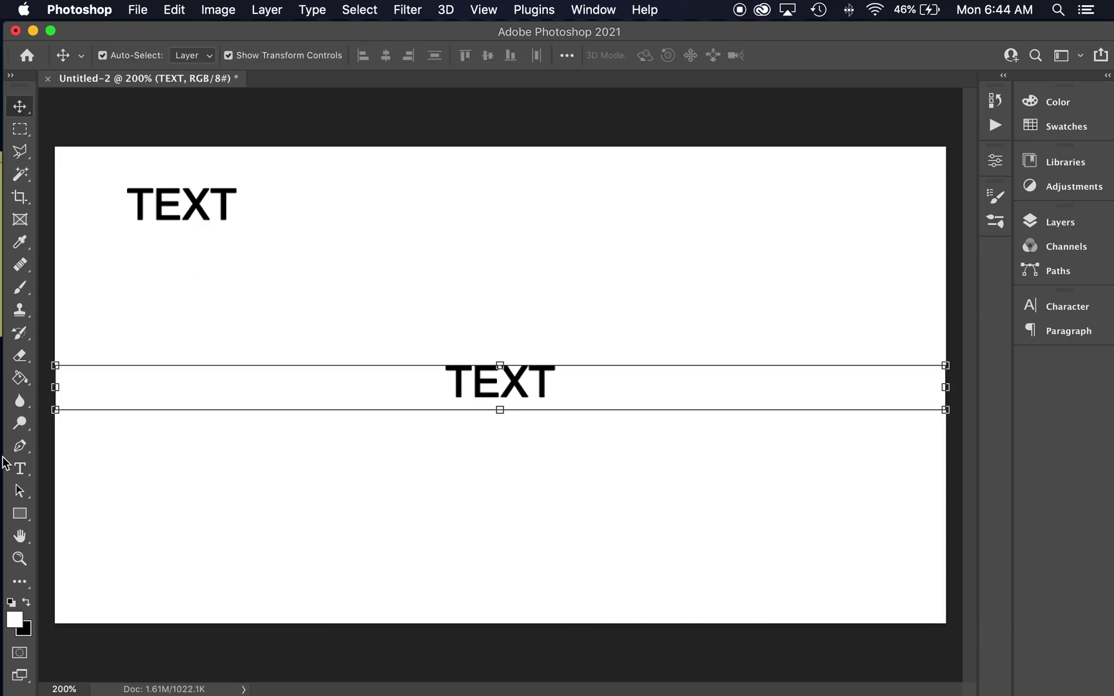
Step: Narrow the lower text box from the left so its TEXT shifts right of centre
left_click(20, 469)
left_click(181, 198)
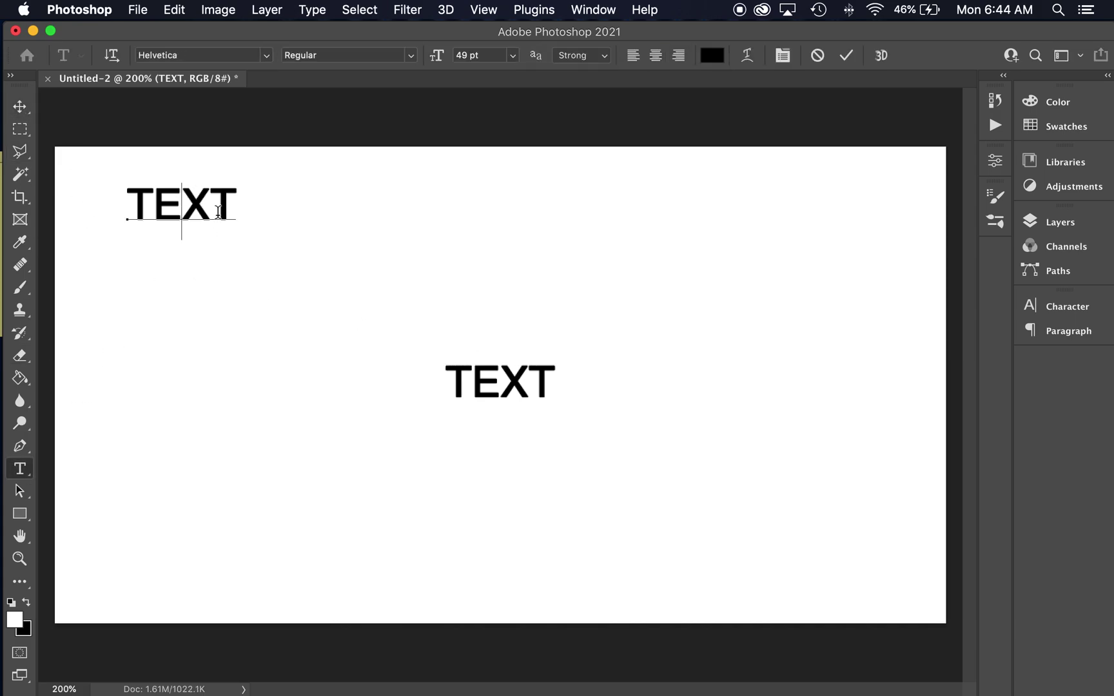
left_click(19, 107)
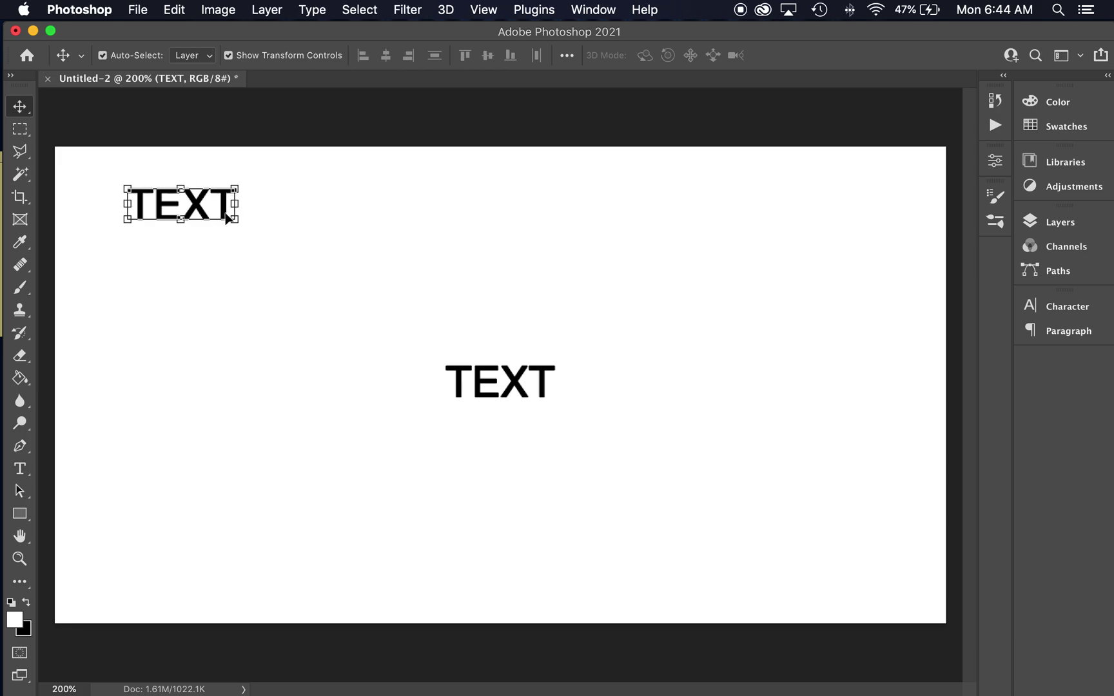
left_click(19, 469)
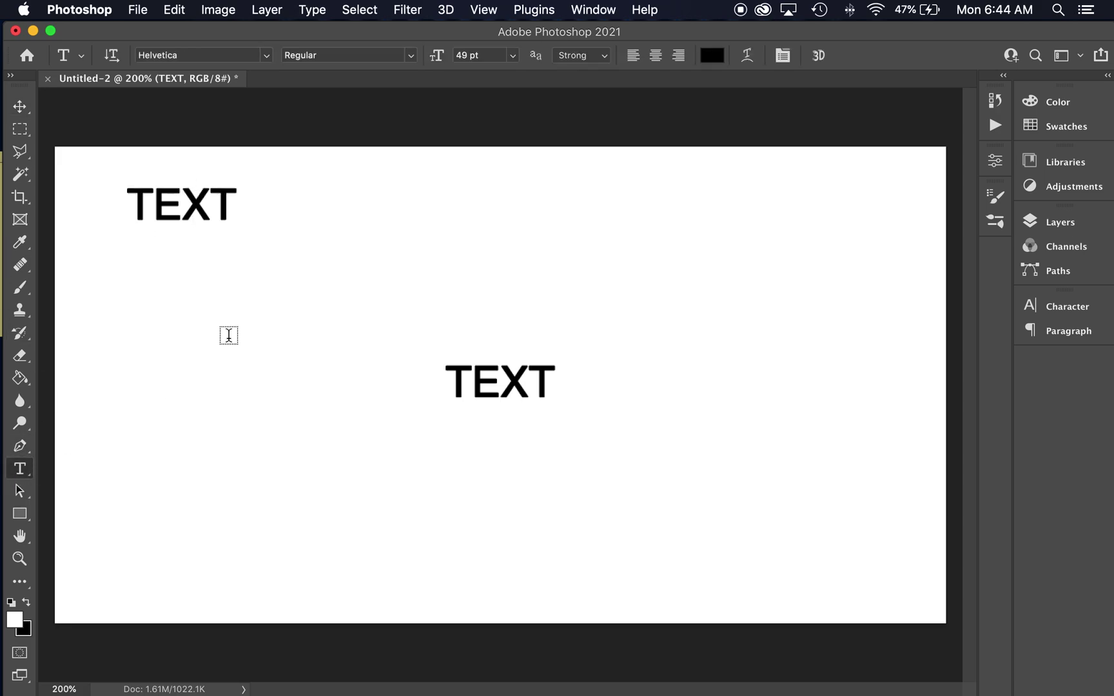
left_click(172, 209)
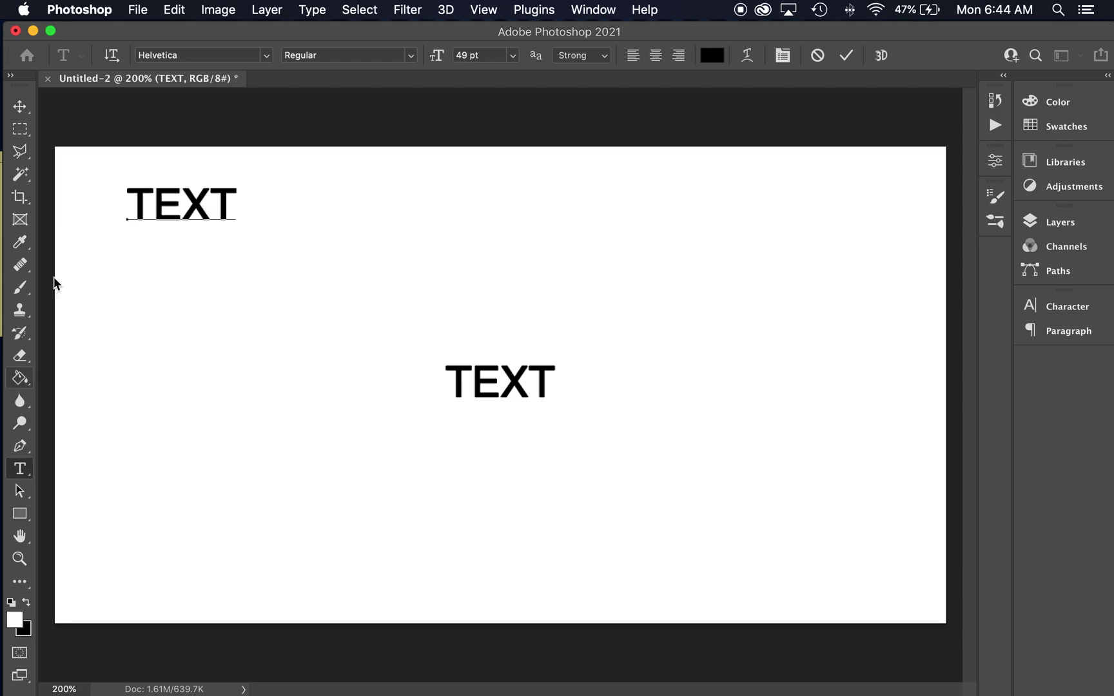
left_click(20, 107)
left_click(19, 470)
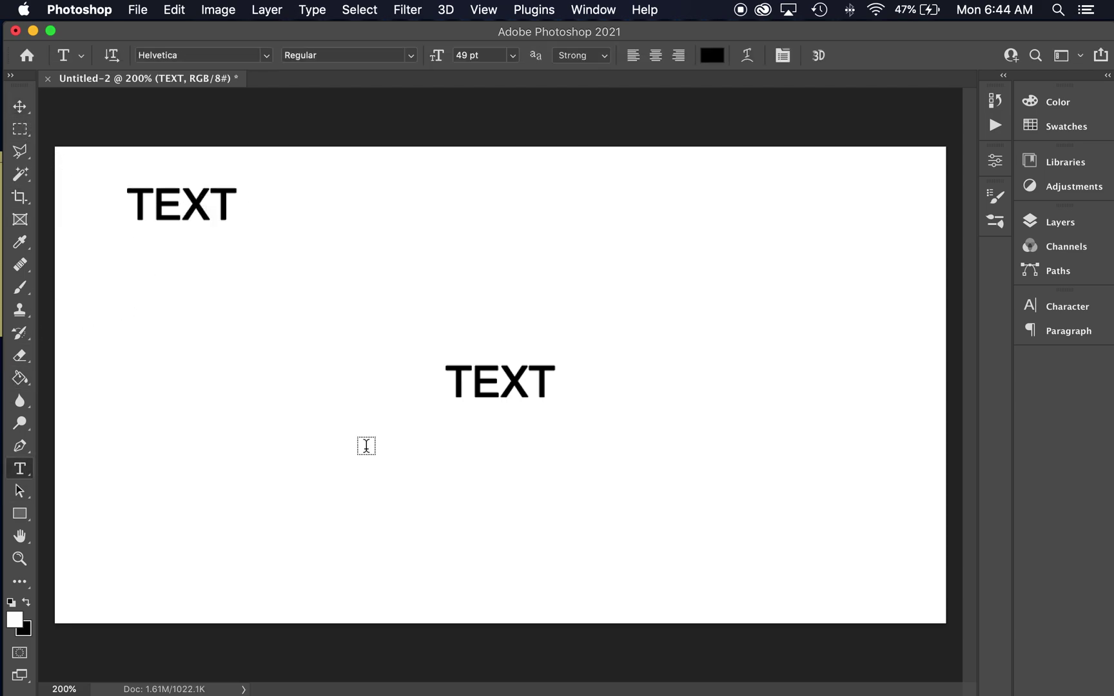
left_click(530, 374)
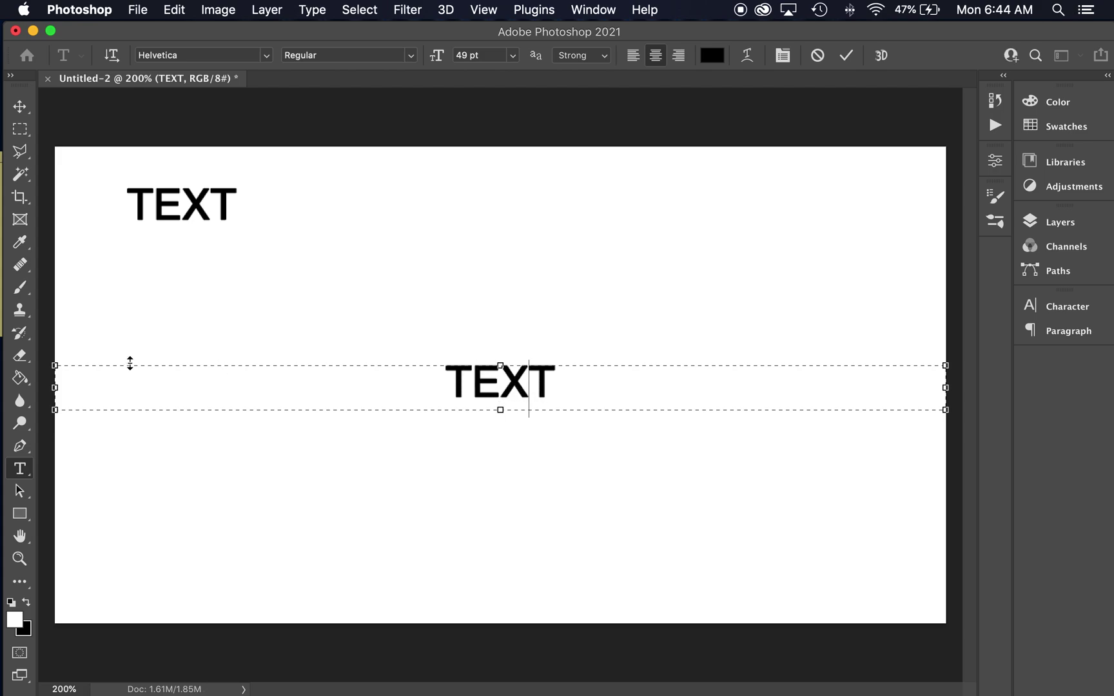
left_click_drag(54, 387, 213, 387)
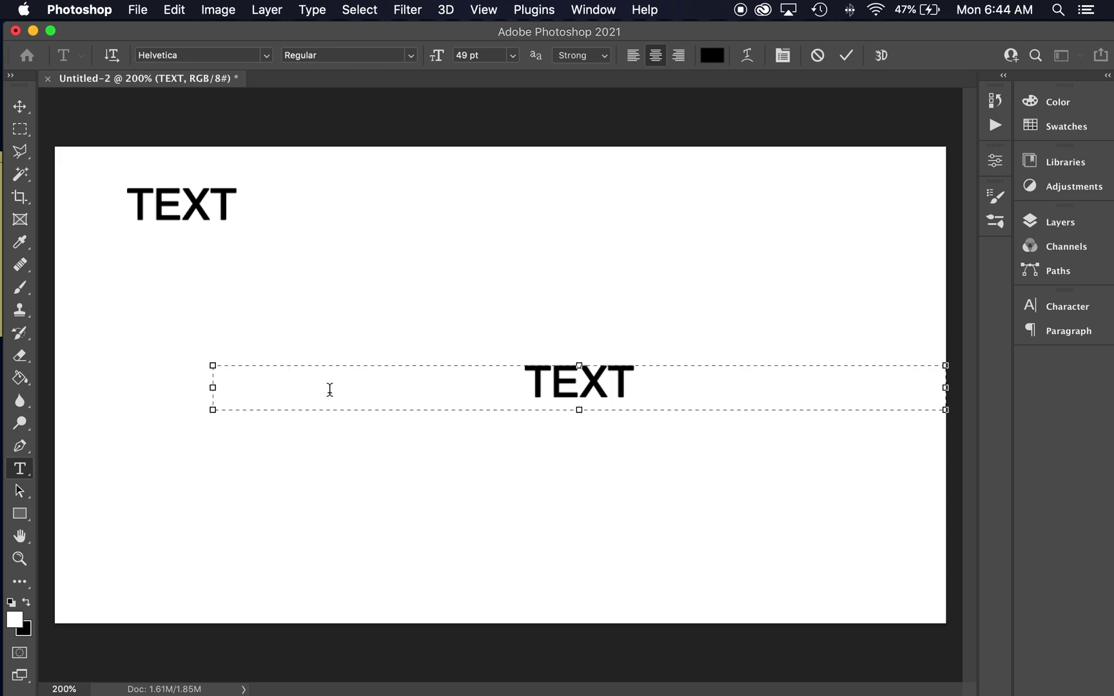
left_click(20, 129)
Step: Nudge the top-left TEXT slightly right and down, then back
left_click(20, 469)
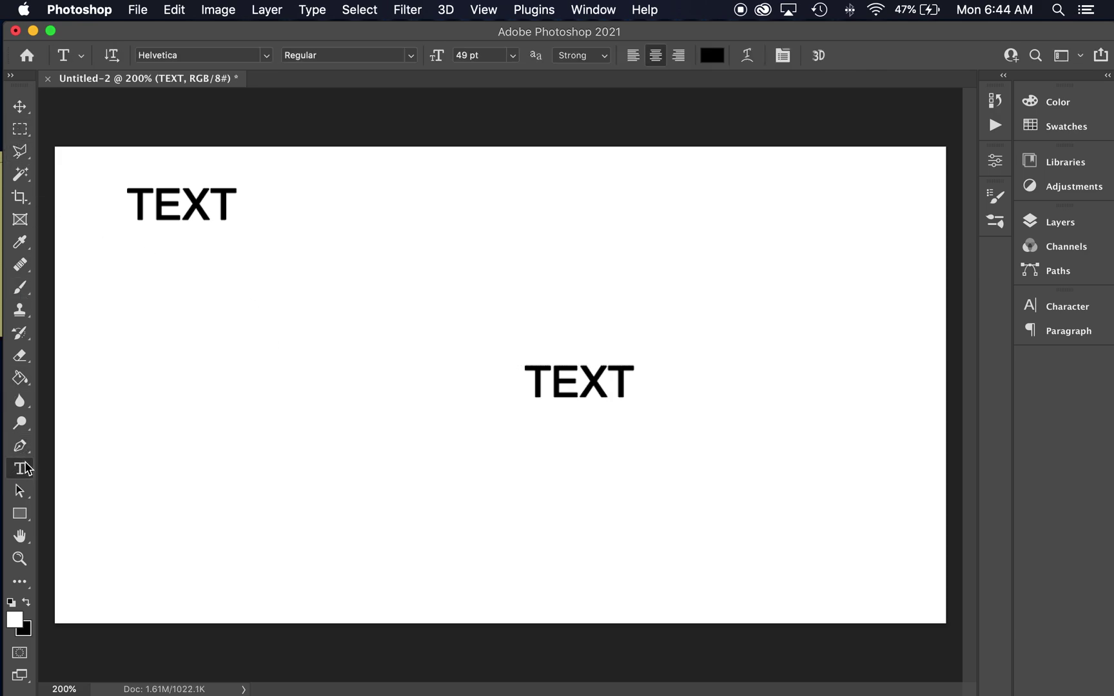
left_click(180, 203)
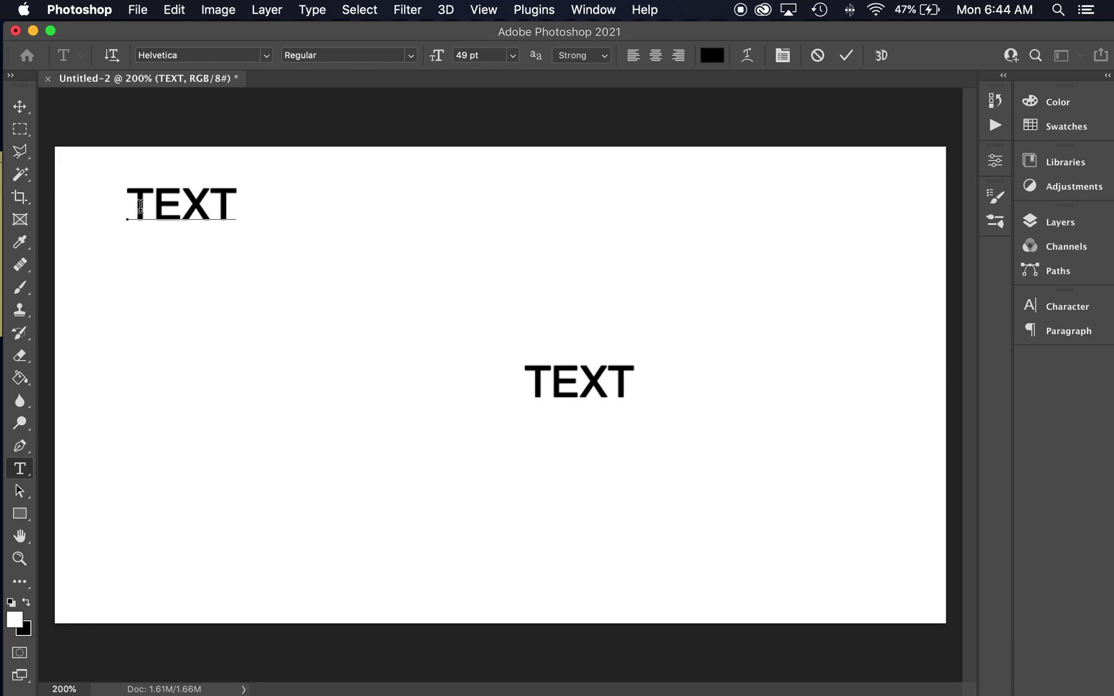
left_click(20, 106)
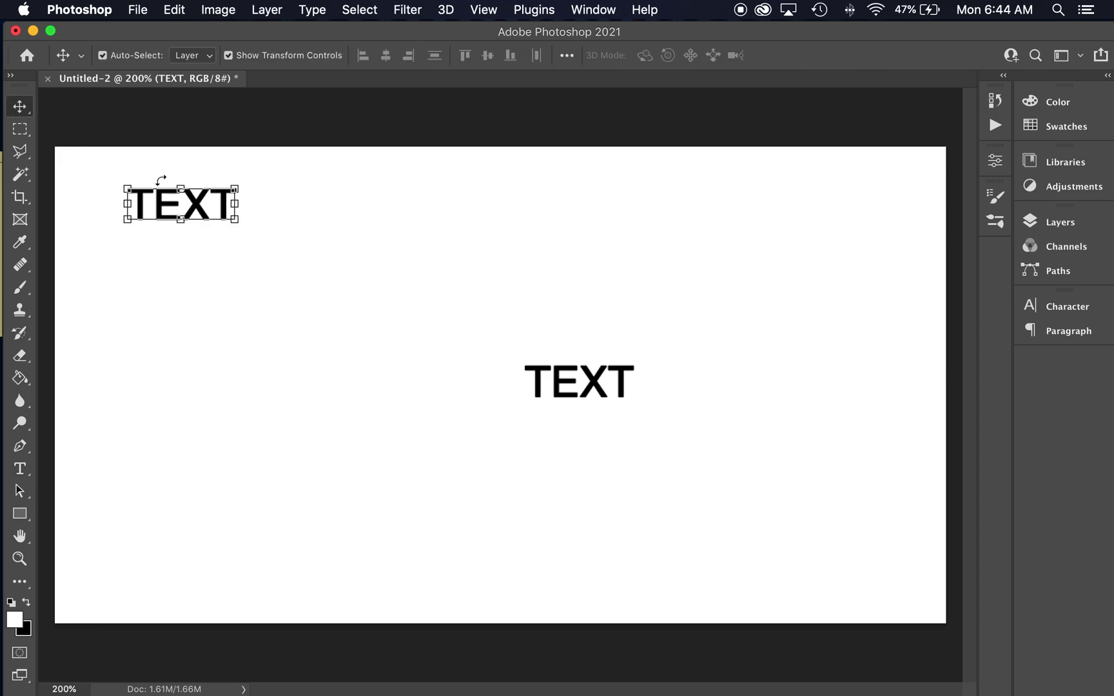
left_click_drag(171, 205, 220, 210)
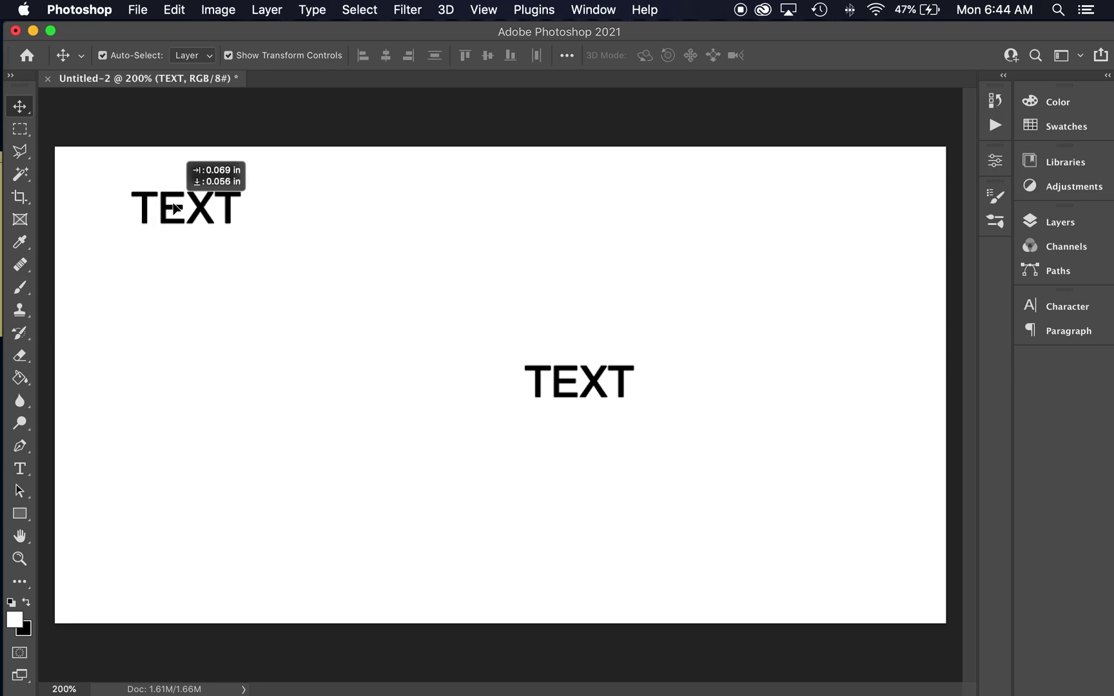
left_click_drag(174, 208, 167, 198)
Step: Delete the top-left TEXT layer from the Layers panel, confirming Yes
left_click(1061, 222)
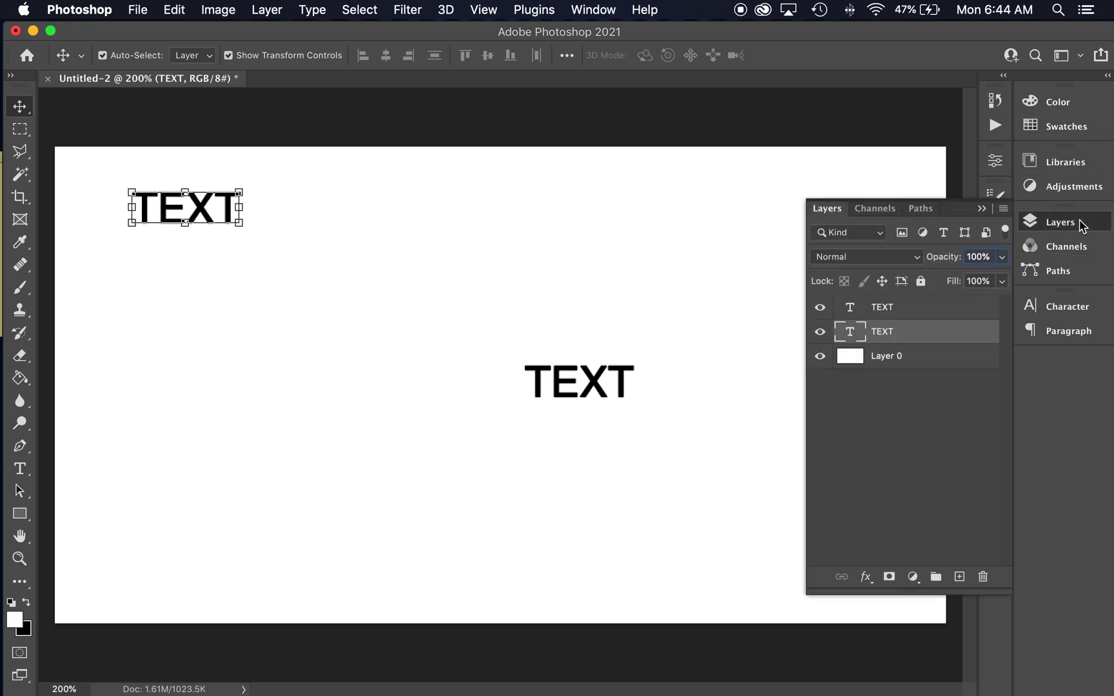
left_click(820, 332)
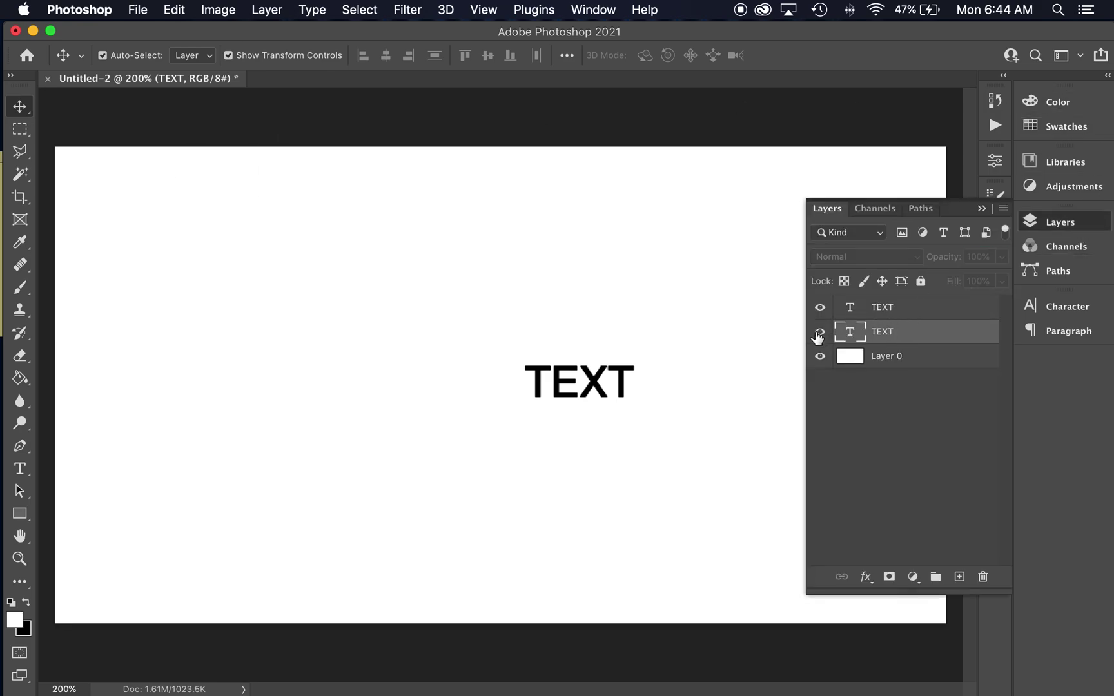
left_click(820, 332)
left_click(984, 577)
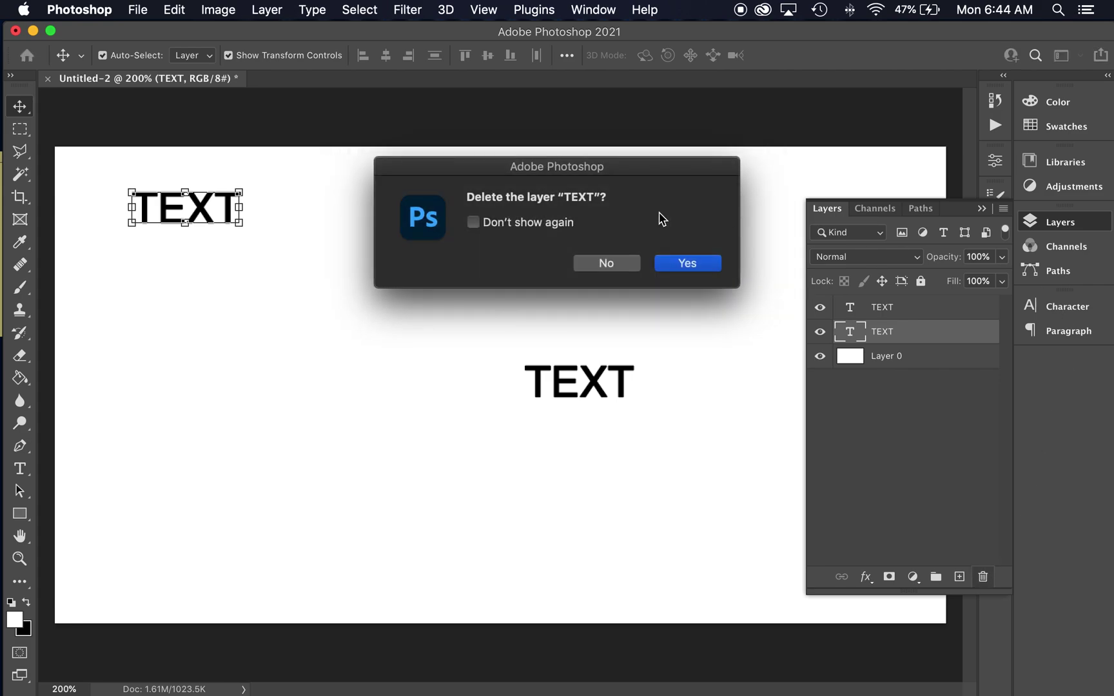
left_click(675, 261)
left_click(1064, 221)
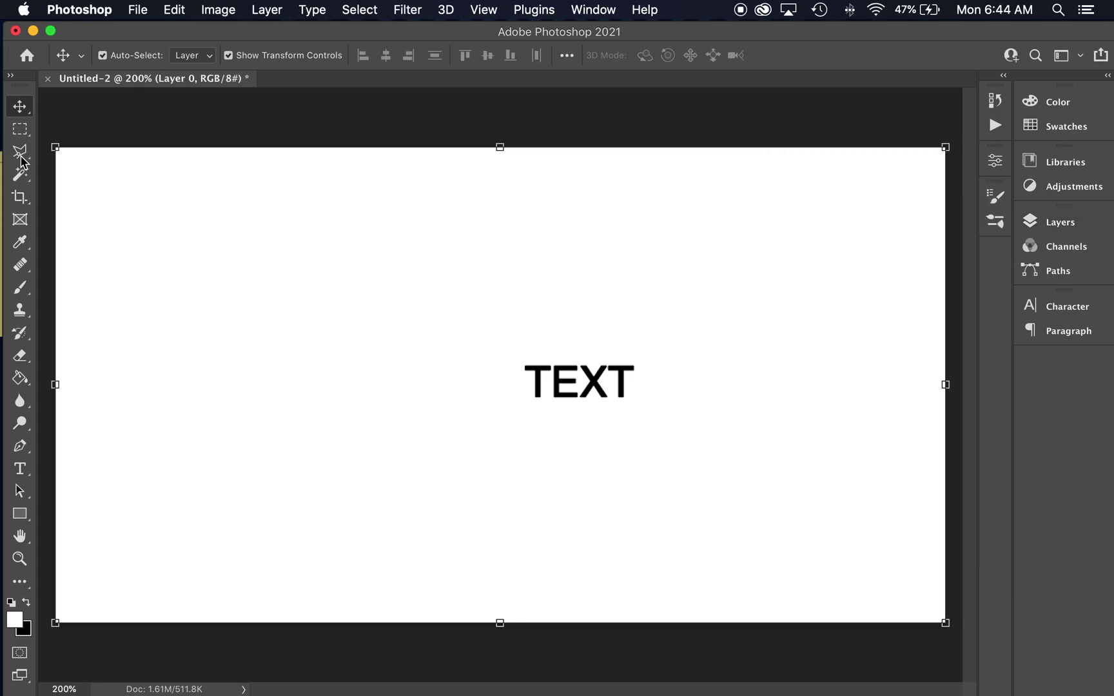
left_click(20, 469)
Step: Widen the text box to the canvas's left edge and colour TEXT grey
left_click(556, 389)
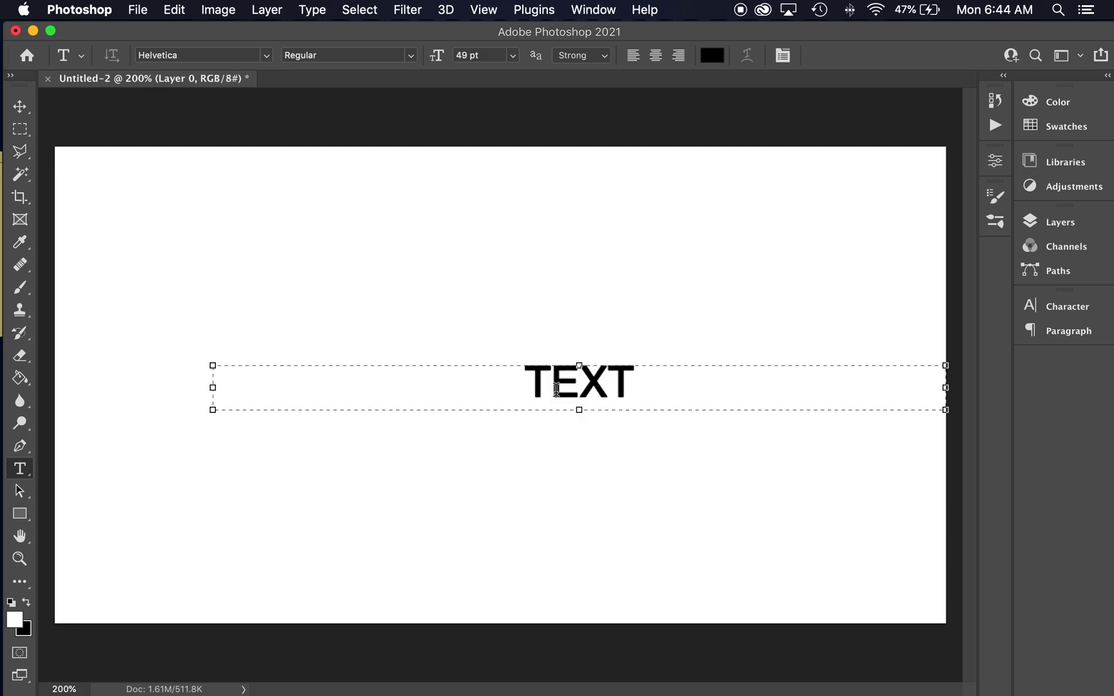
left_click_drag(209, 388, 54, 392)
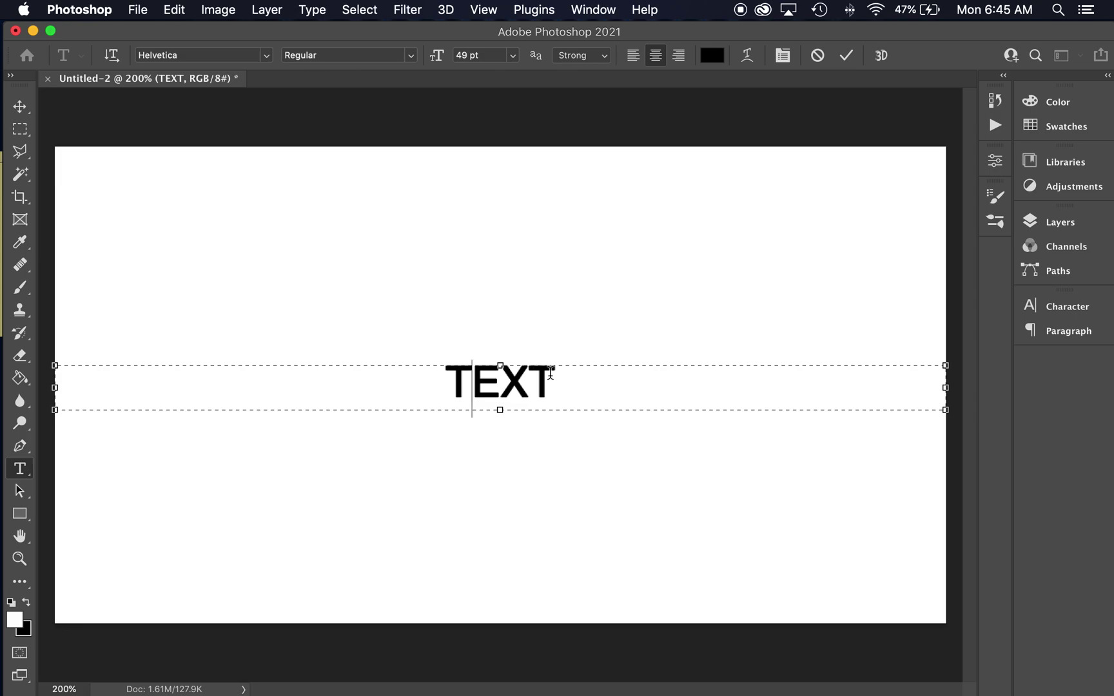
left_click_drag(553, 372, 444, 370)
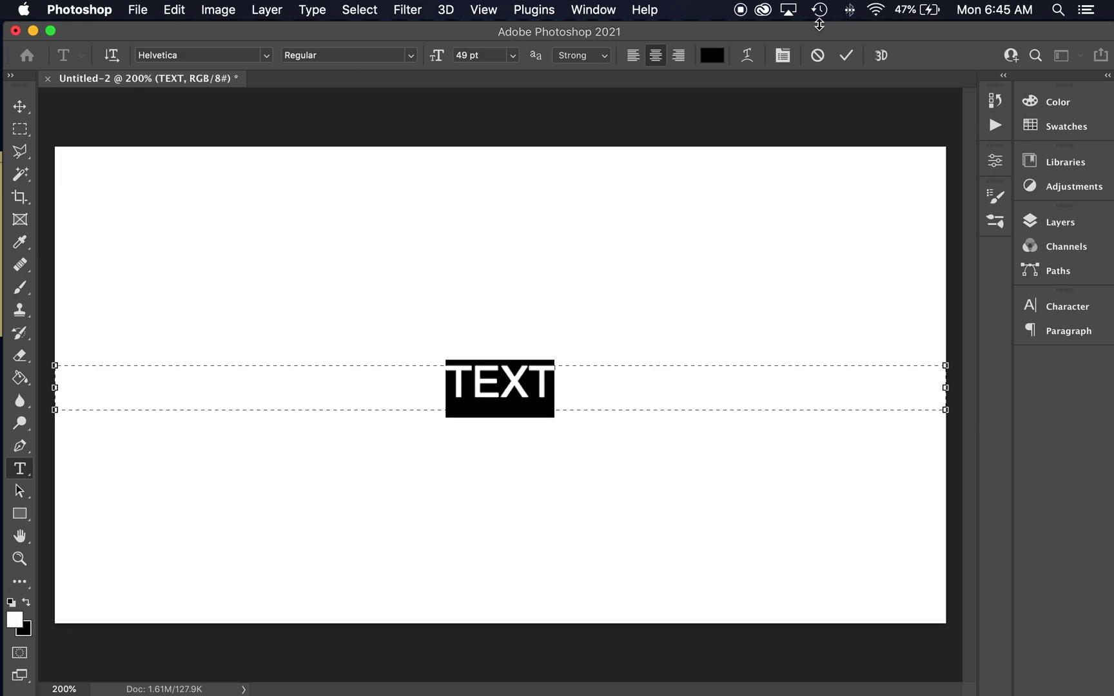
left_click(715, 55)
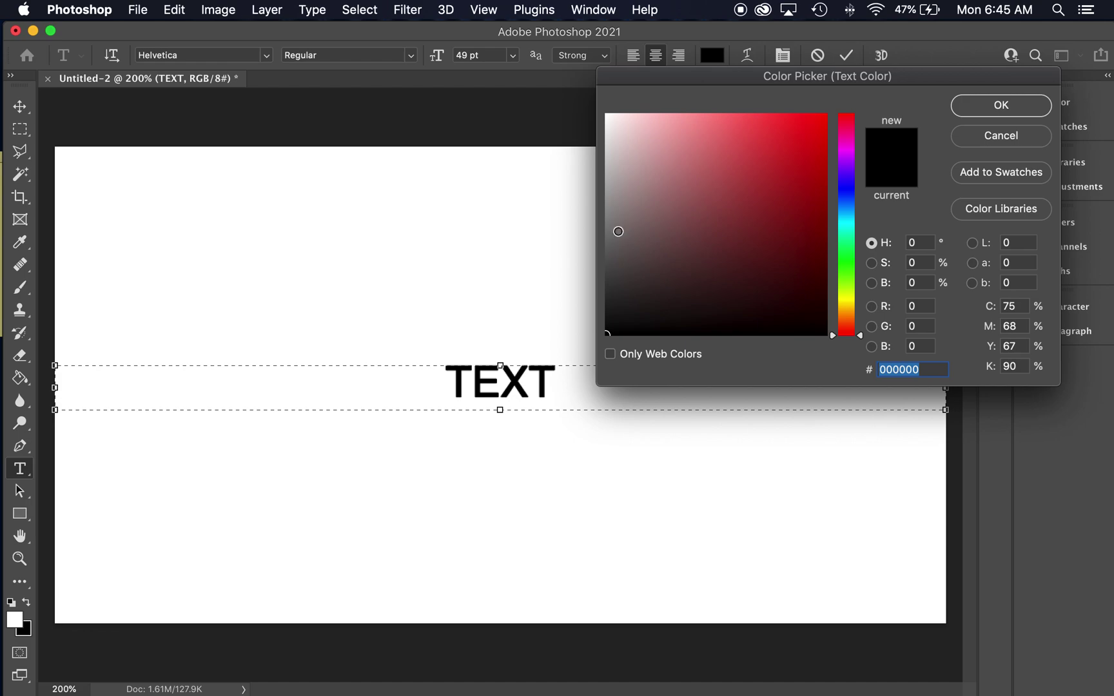
left_click_drag(618, 231, 601, 210)
left_click(1004, 105)
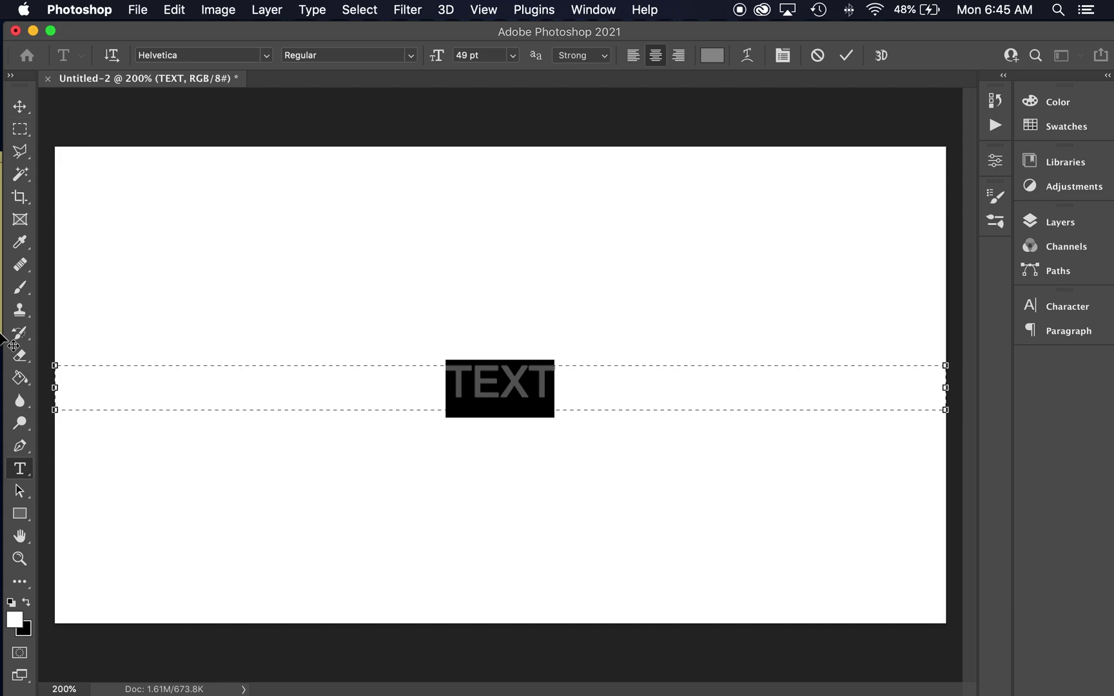
Step: Make the text box taller and raise the font size from 49 pt to 119 pt
left_click_drag(476, 416, 477, 454)
left_click(475, 55)
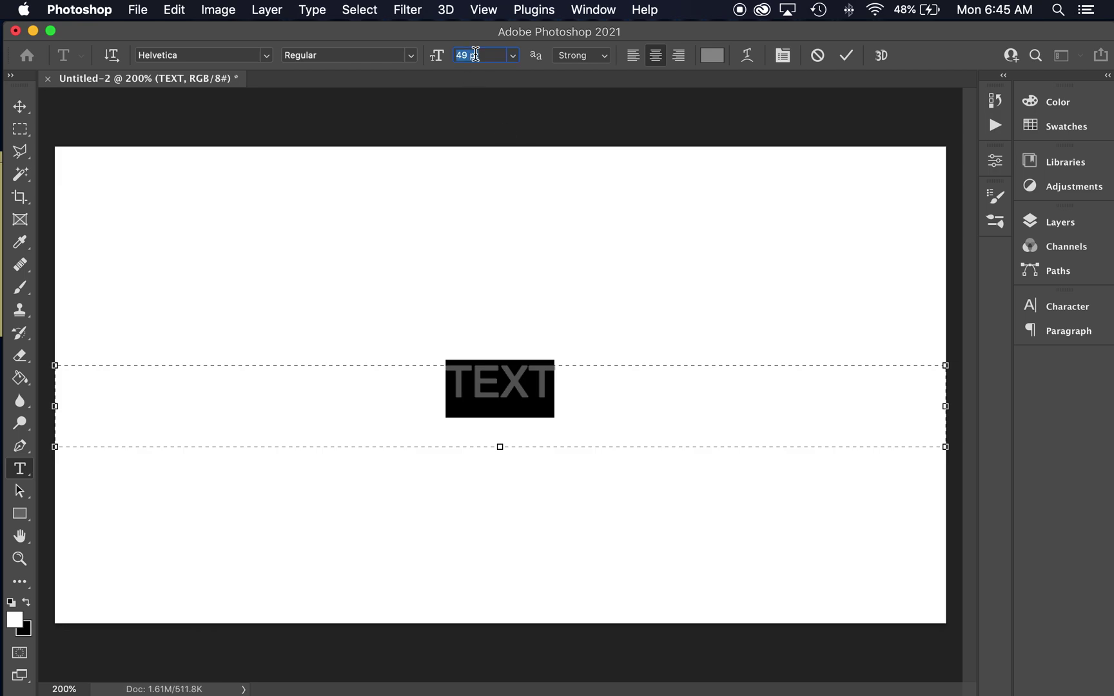
scroll(475, 55, "up", 20)
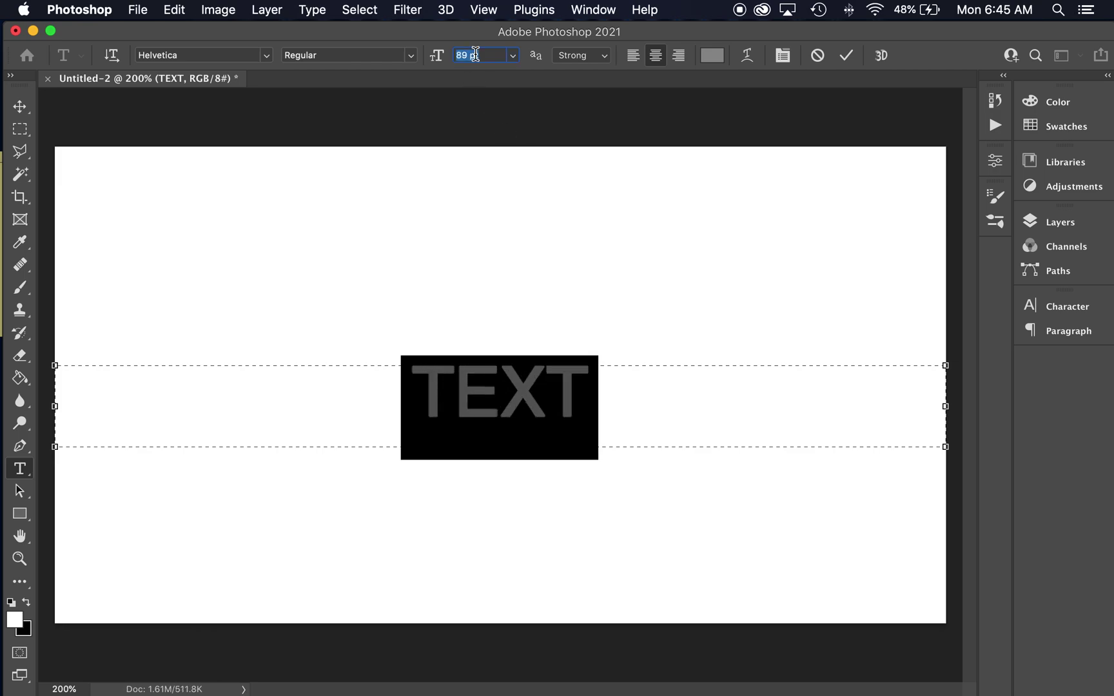
scroll(475, 55, "up", 10)
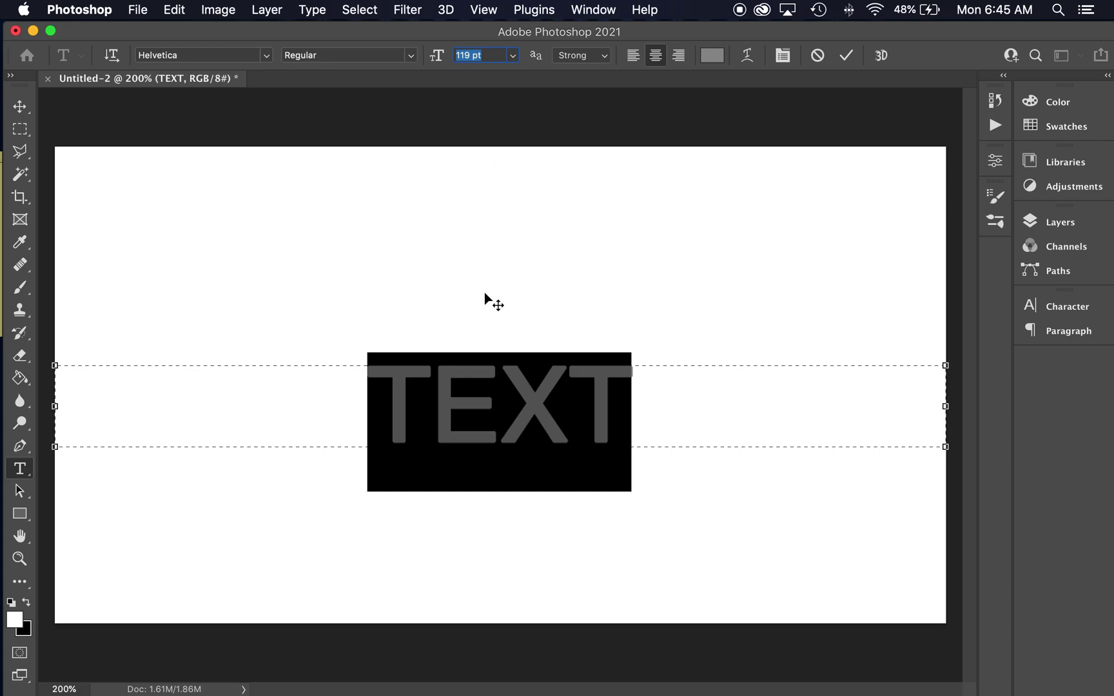
left_click(514, 57)
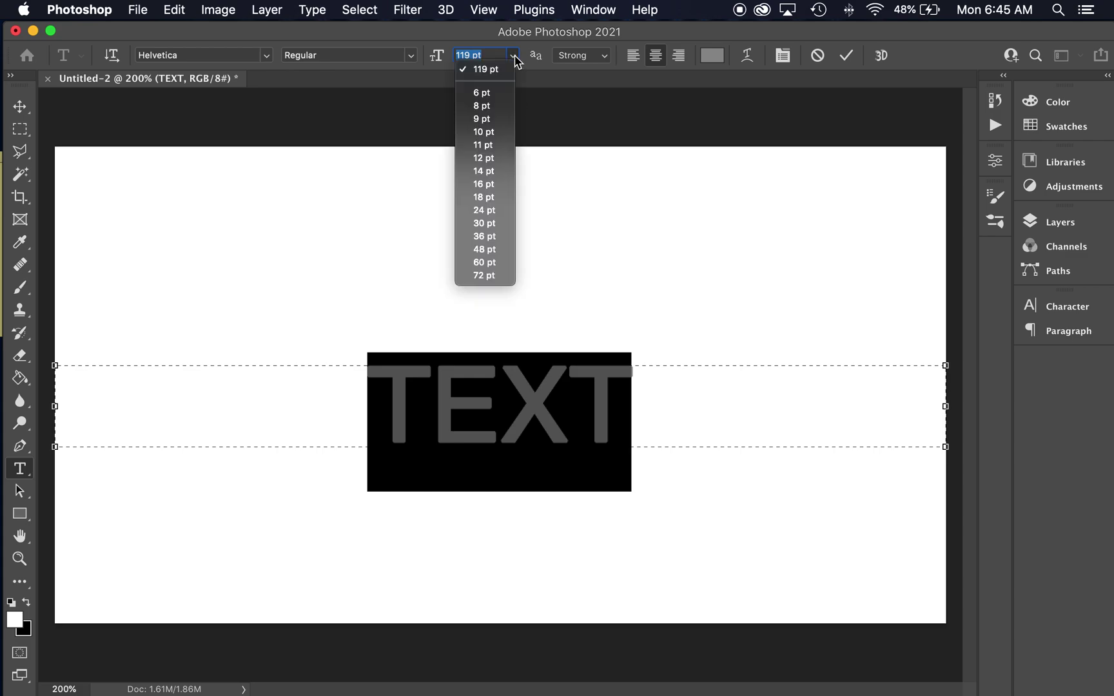
Step: Step the font size up and down with the arrow keys, settling TEXT at 112 pt
left_click(514, 56)
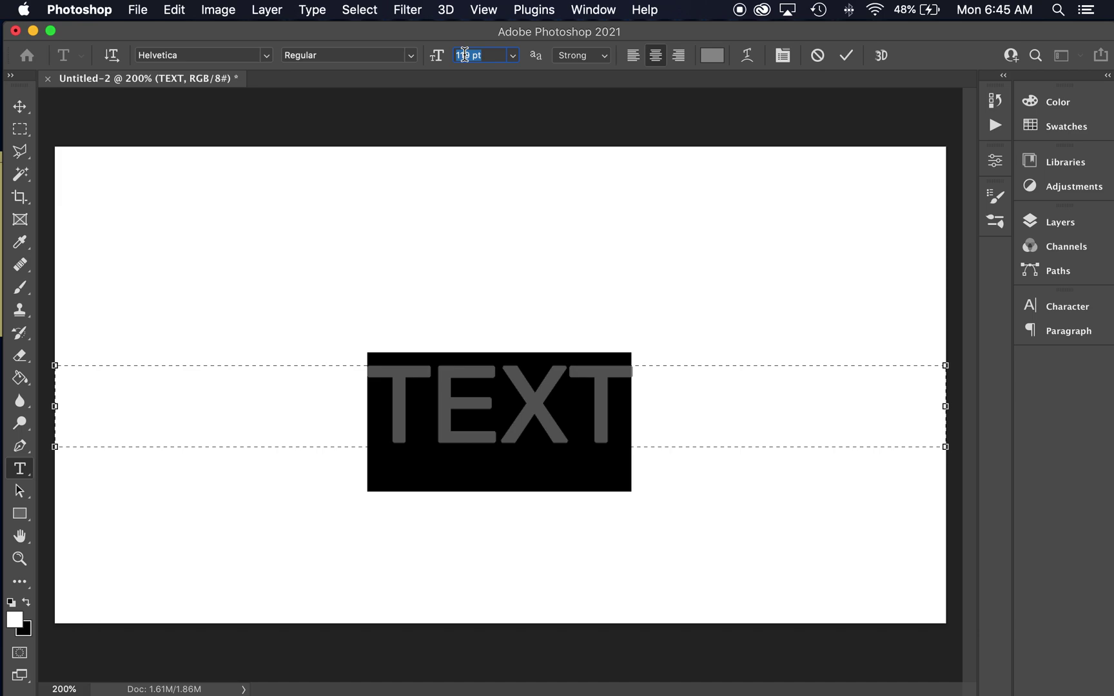
key("Down")
key("Down")
key("Down")
key("Down")
key("Down")
key("Down")
key("Down")
key("Down")
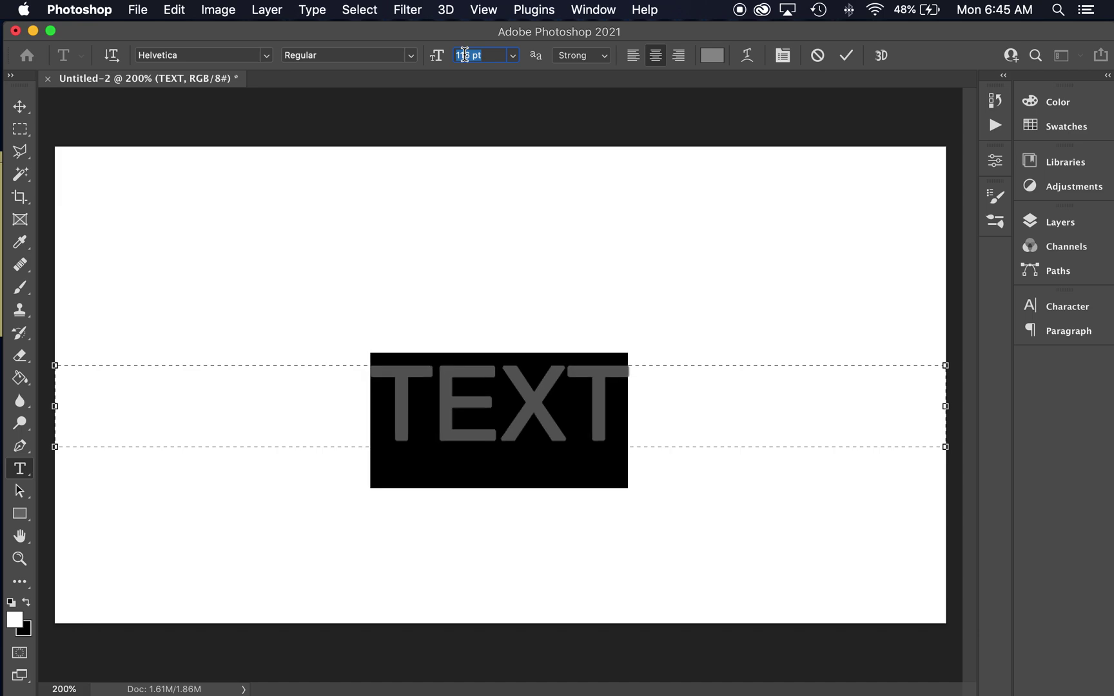
key("Down")
key("Down")
key("Down")
key("Down")
key("Down")
key("Down")
key("Down")
key("Down")
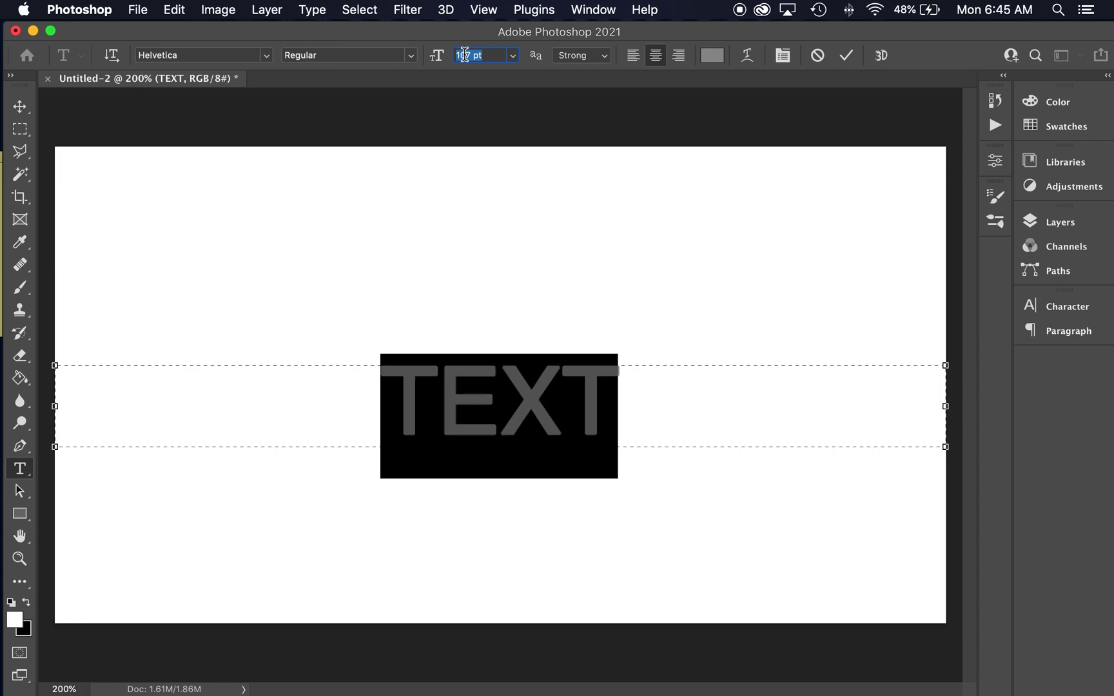
key("Up")
key("Up")
key("Up")
key("Up")
key("Up")
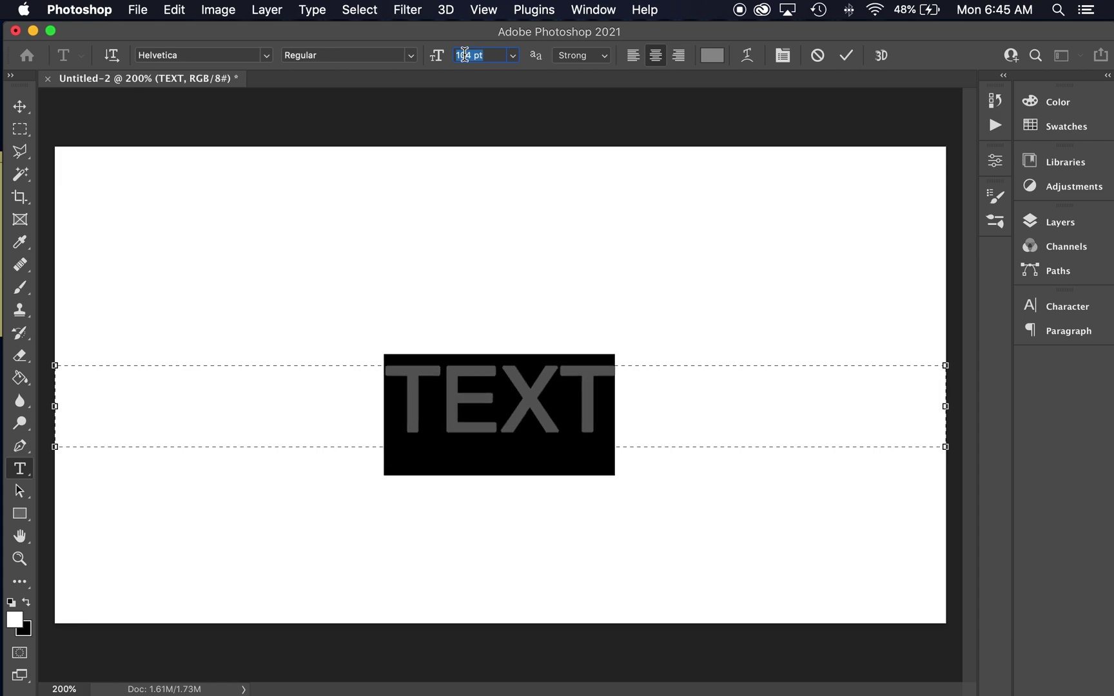
key("Up")
key("Up")
key("Up")
key("Up")
key("Up")
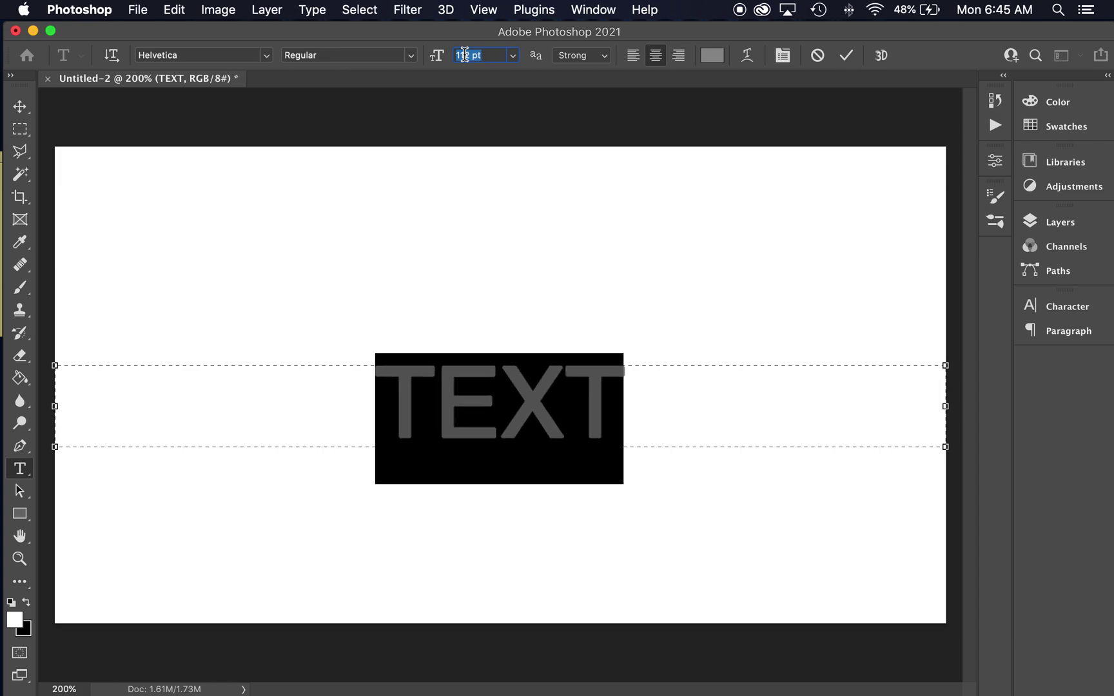
key("Up")
key("Up")
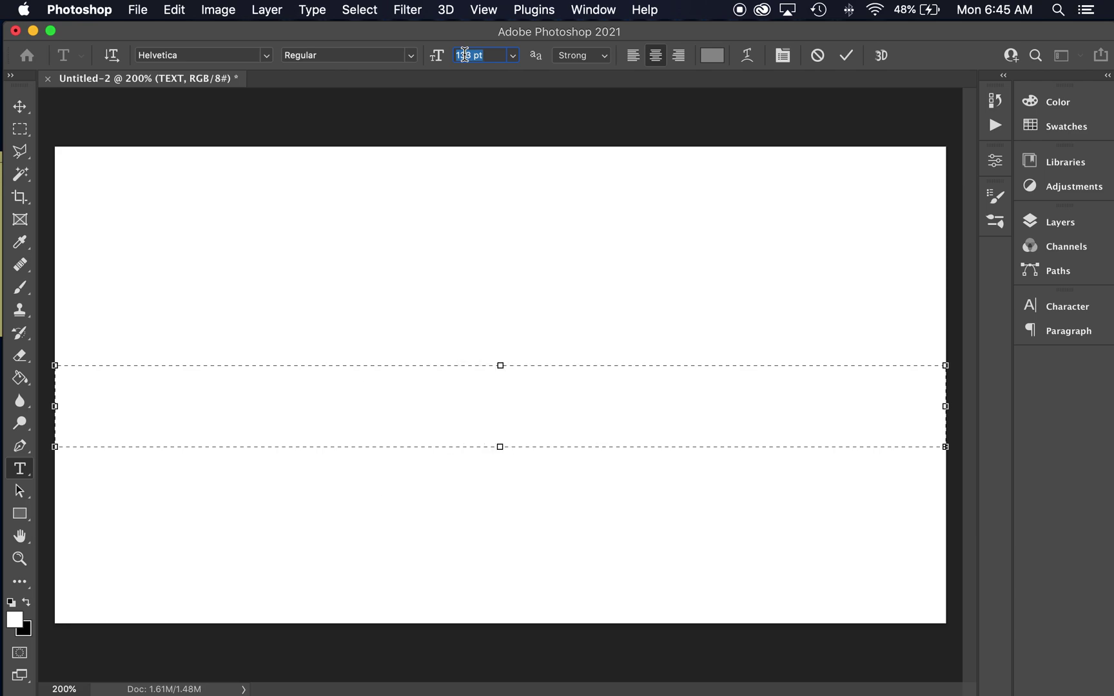
key("shift+Down")
key("shift+Down")
key("shift+Down")
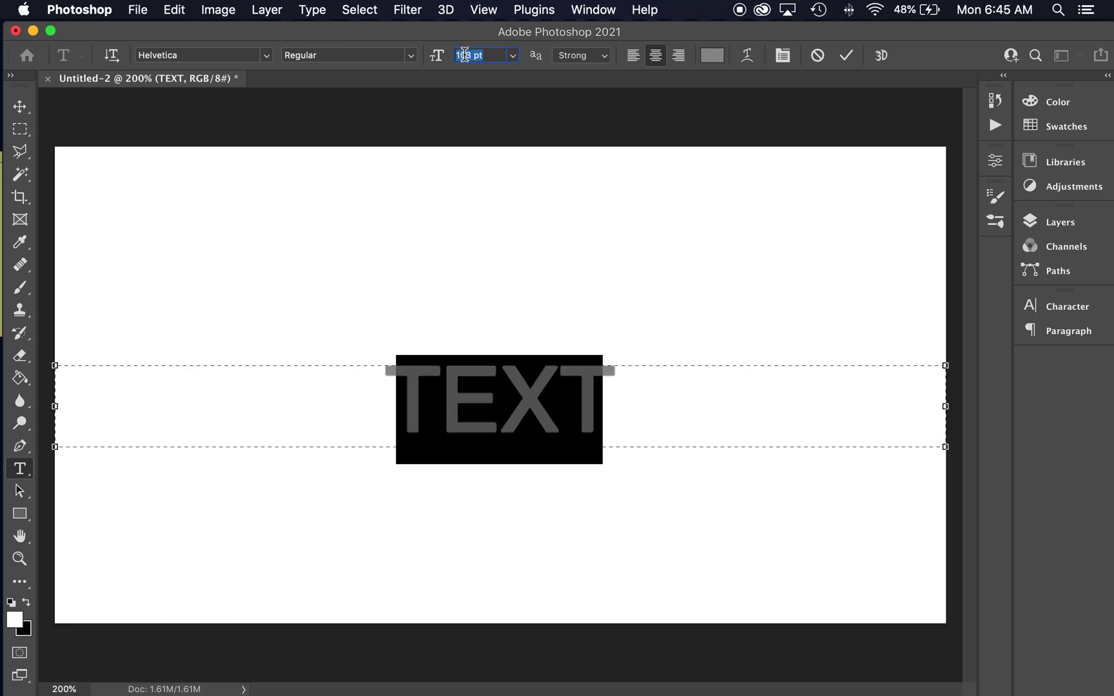
key("shift+Up")
key("shift+Up")
key("shift+Up")
key("shift+Up")
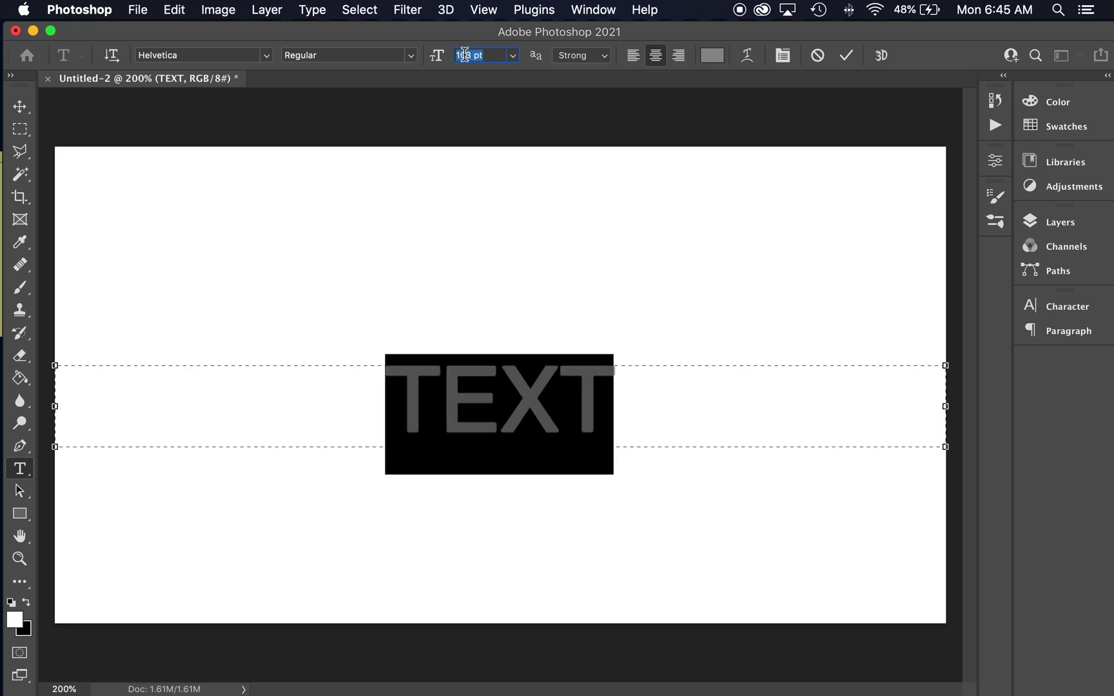
key("shift+Up")
key("shift+Down")
key("shift+Down")
key("shift+Down")
key("shift+Down")
key("shift+Down")
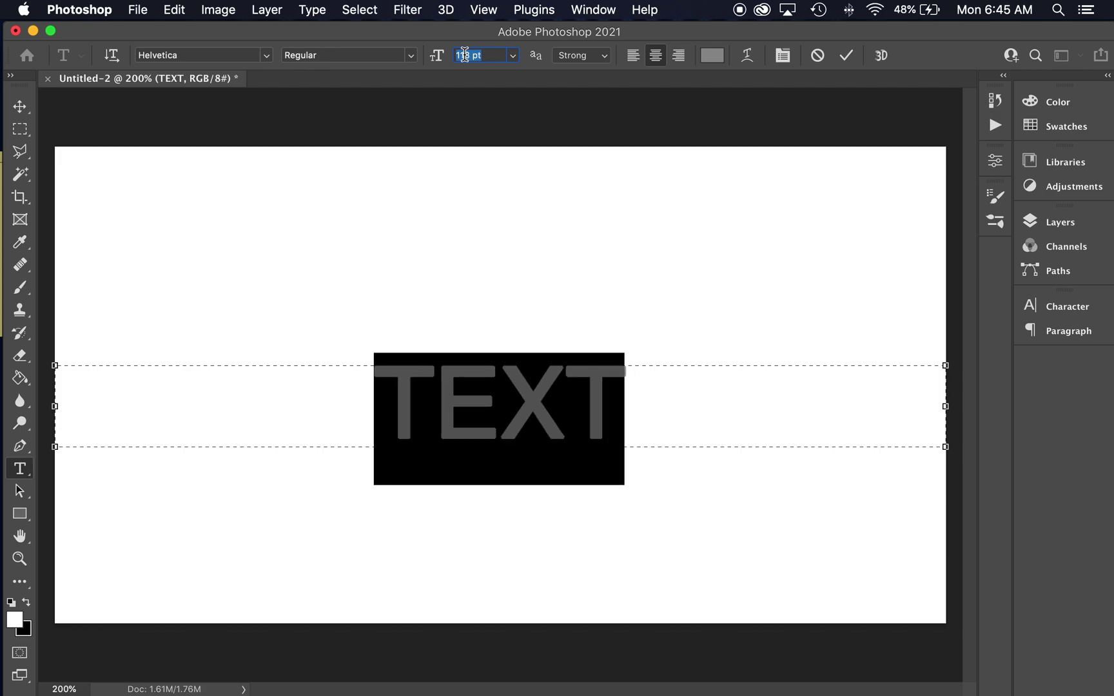
key("shift+Up")
key("shift+Up")
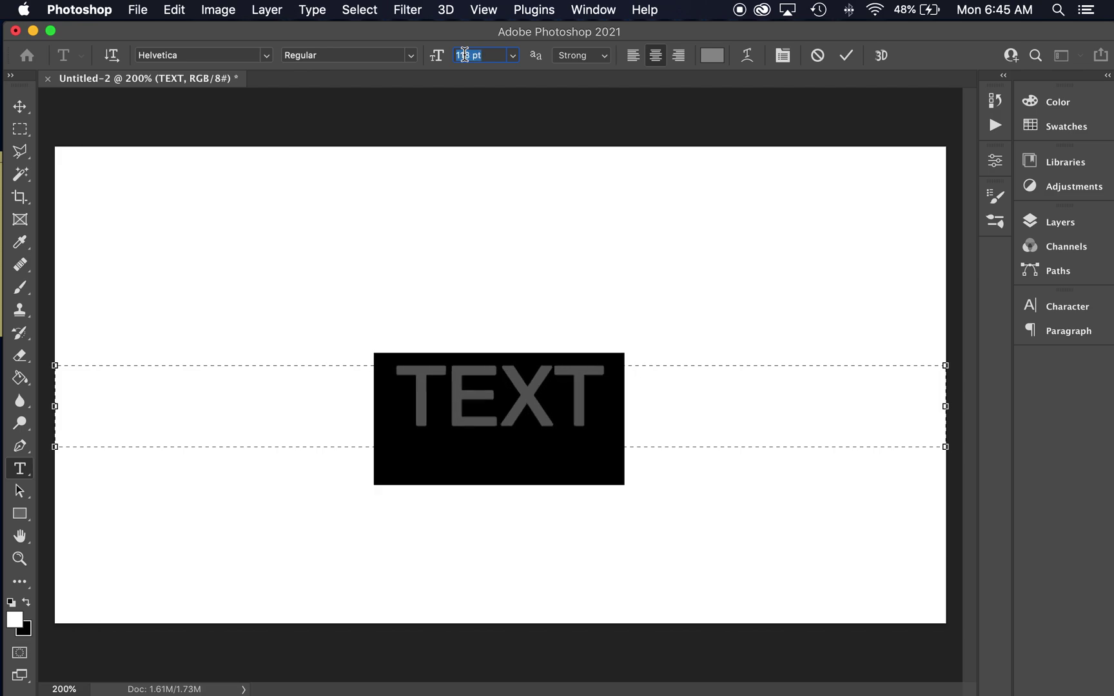
key("shift+Up")
key("shift+Up")
key("shift+Up")
key("shift+Up")
key("shift+Down")
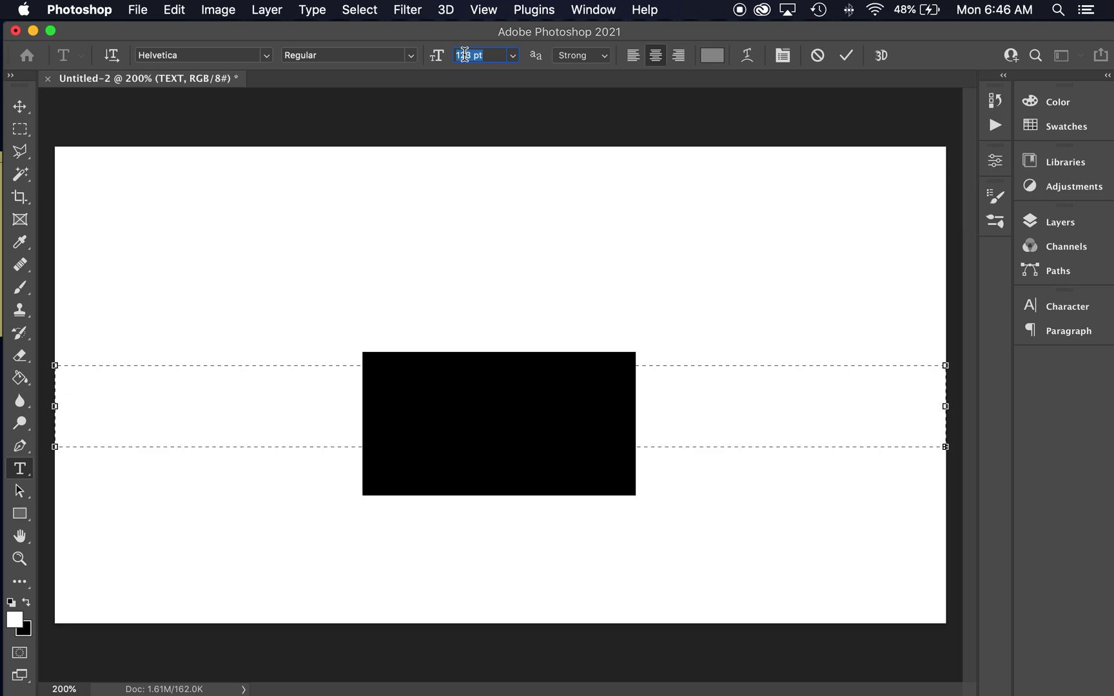
key("Down")
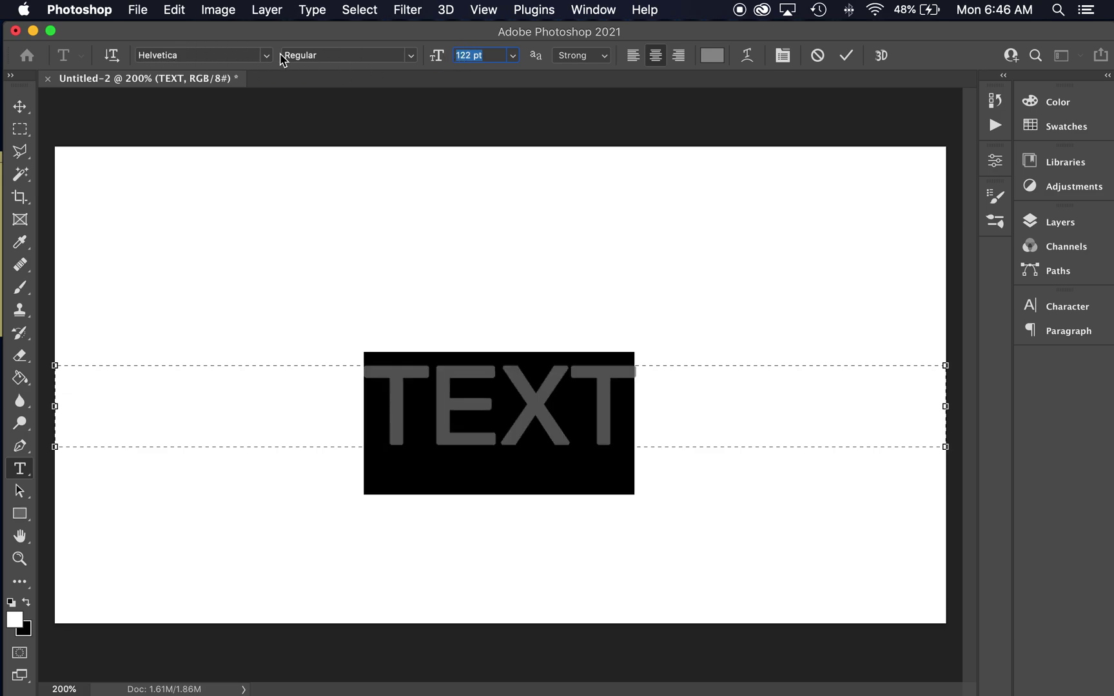
key("shift+Down")
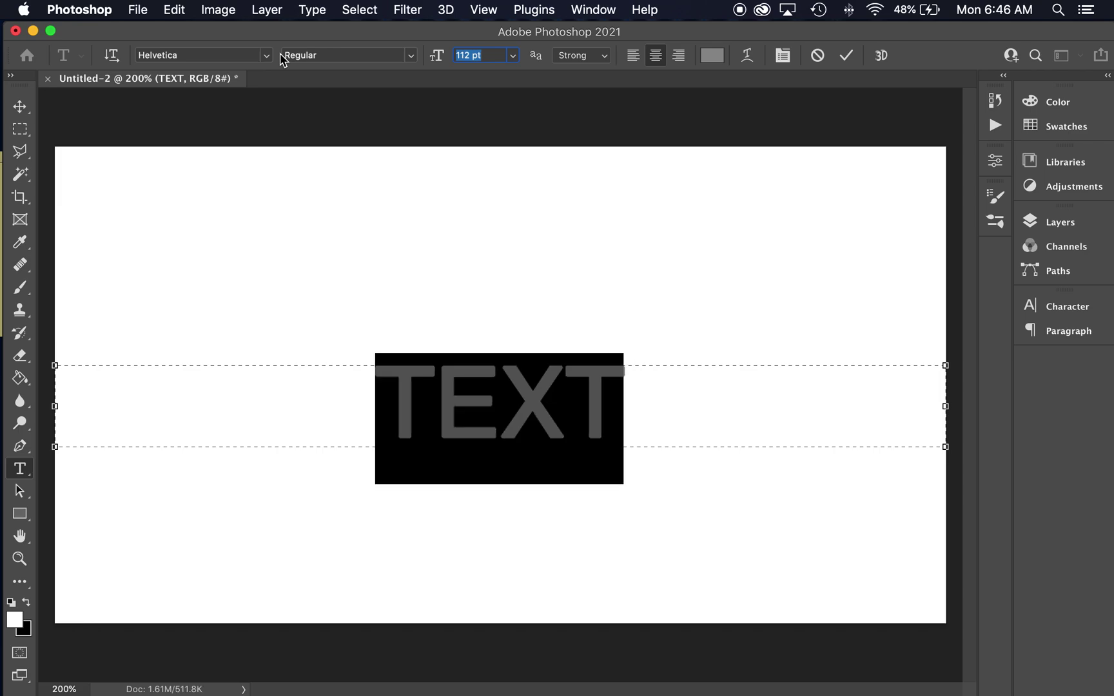
Step: Set TEXT in Admiration Pains and stretch its box to 3.010 in tall
left_click(191, 57)
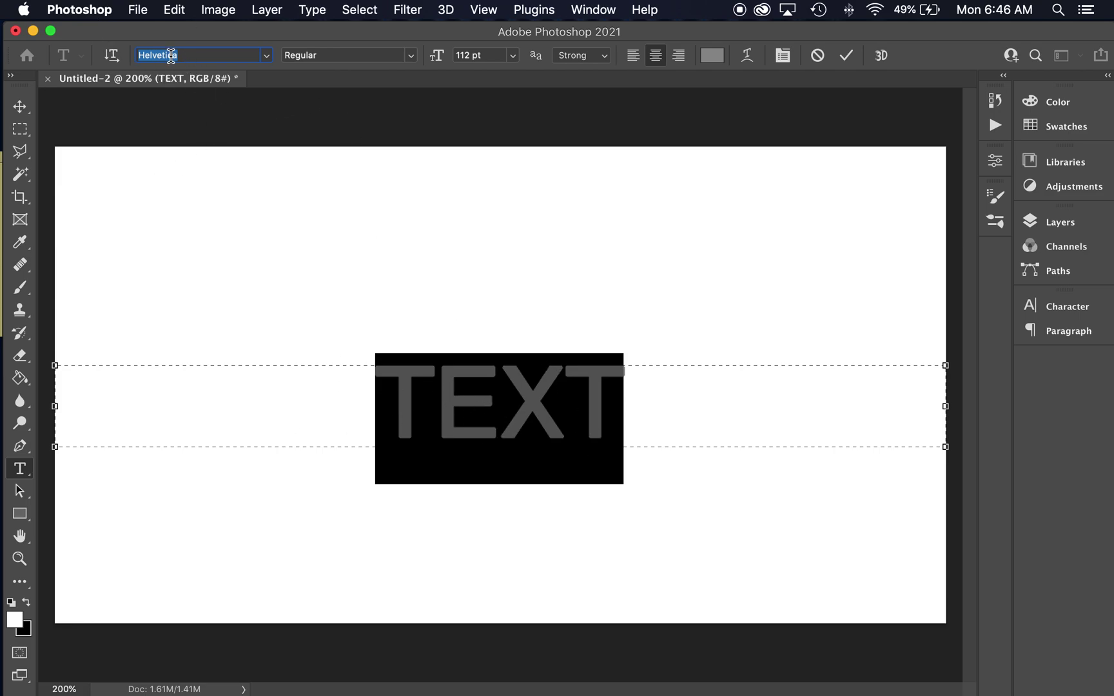
left_click(267, 56)
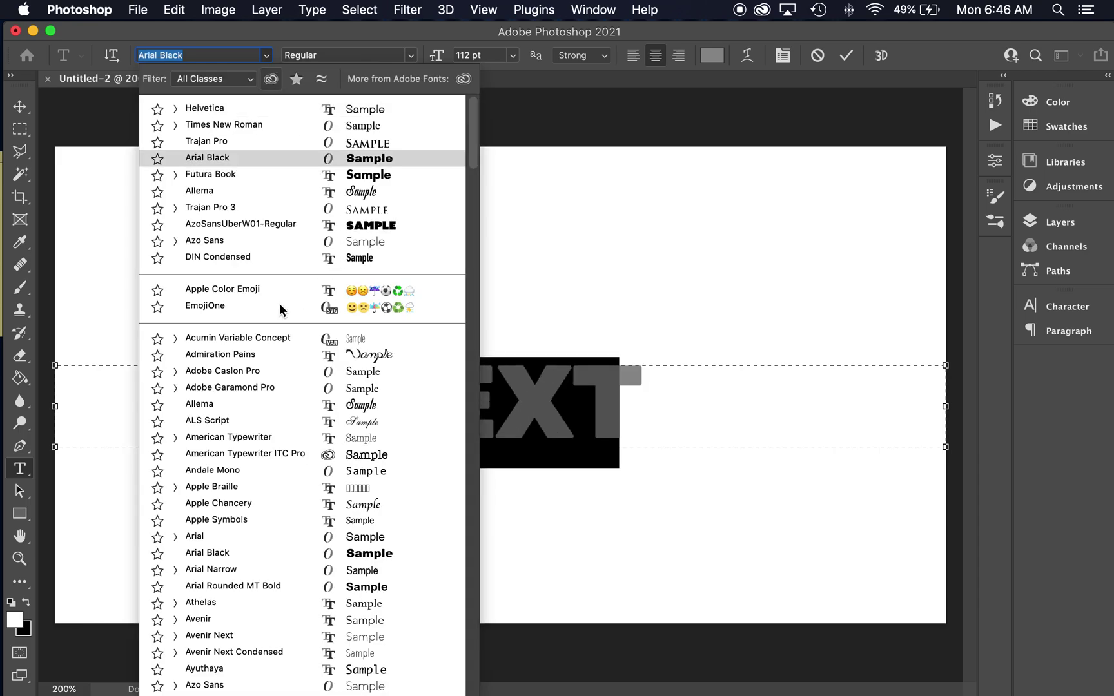
left_click(221, 354)
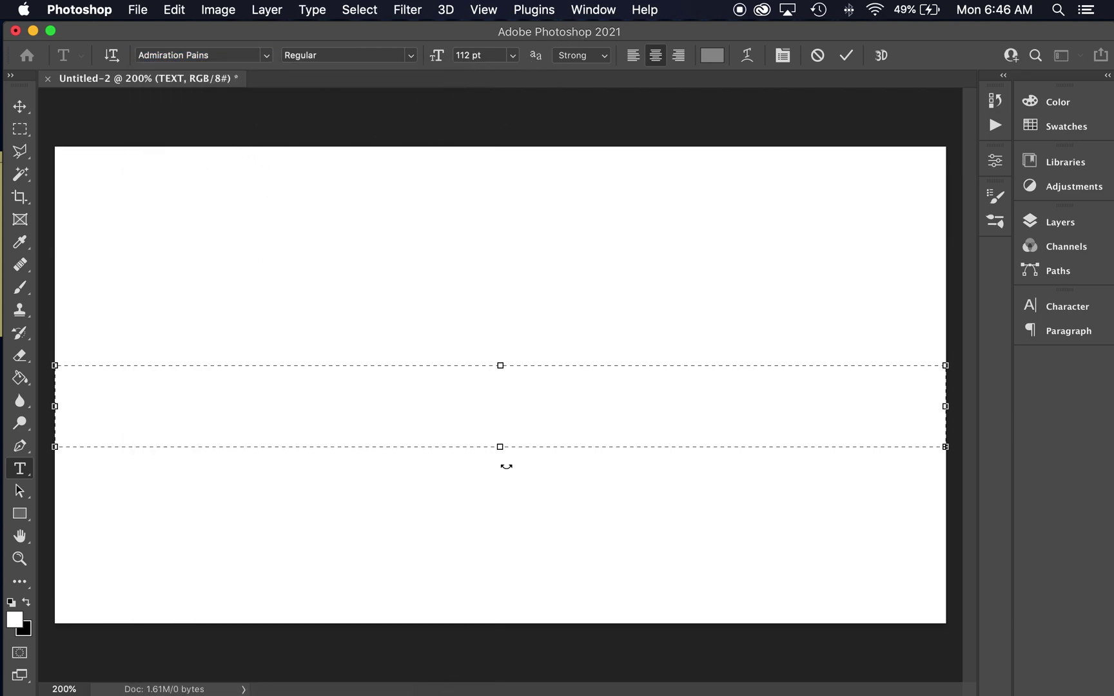
left_click_drag(502, 454, 499, 529)
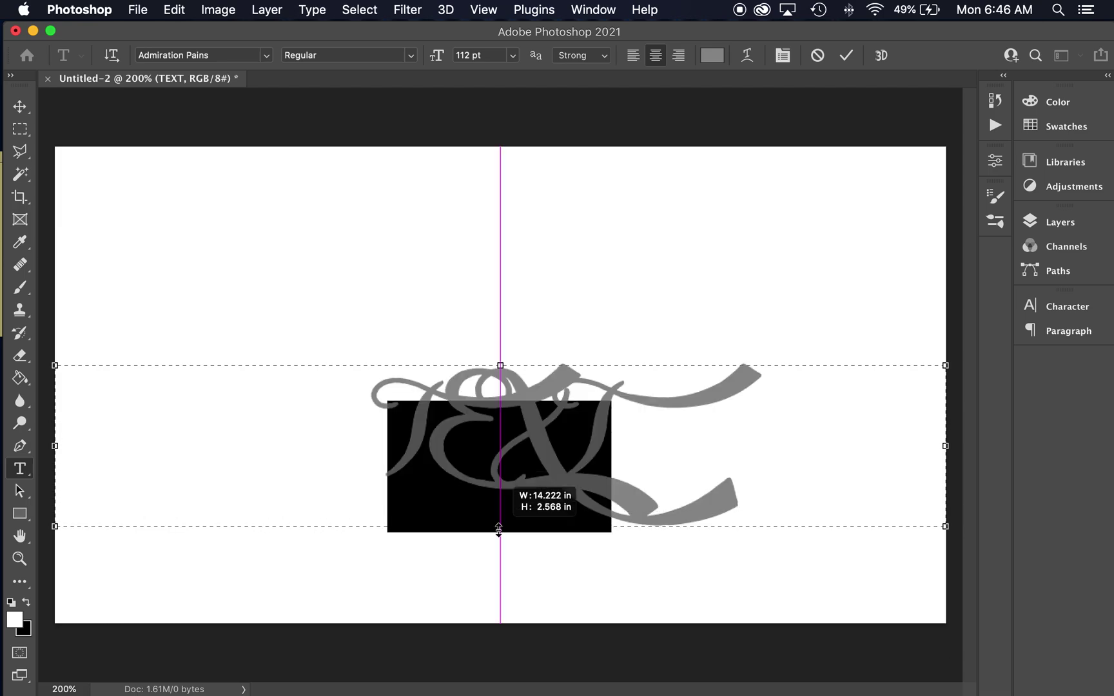
left_click_drag(498, 528, 495, 557)
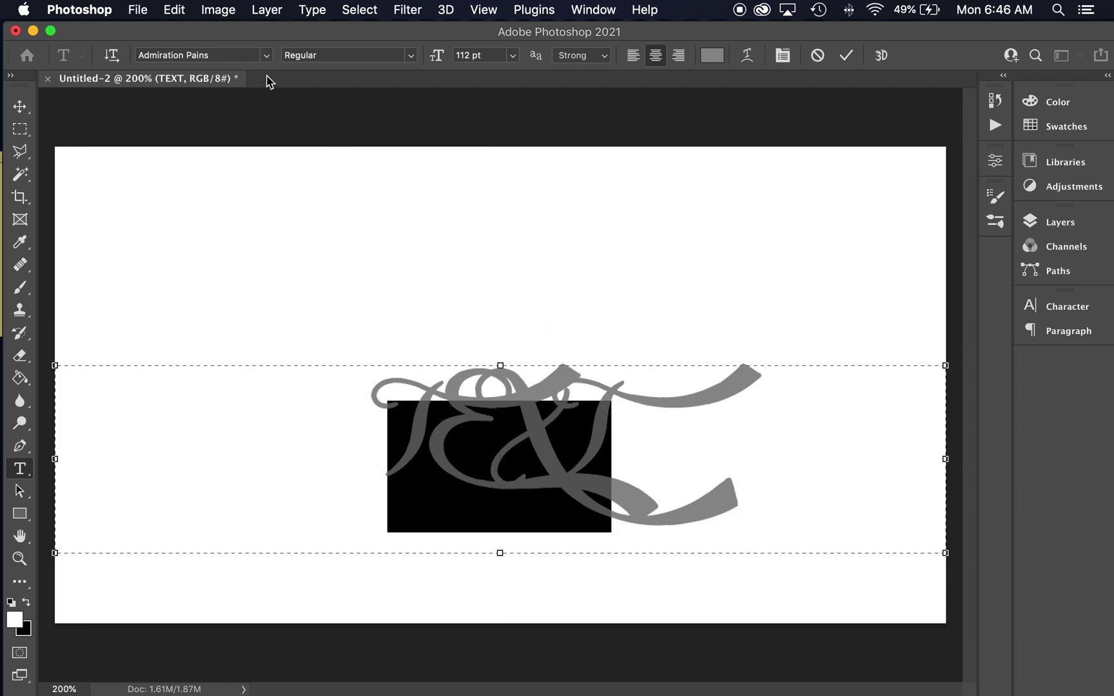
Step: Cycle through fonts such as Trajan Pro Bold and Allema Demo, committing American Typewriter ITC Medium
left_click(209, 55)
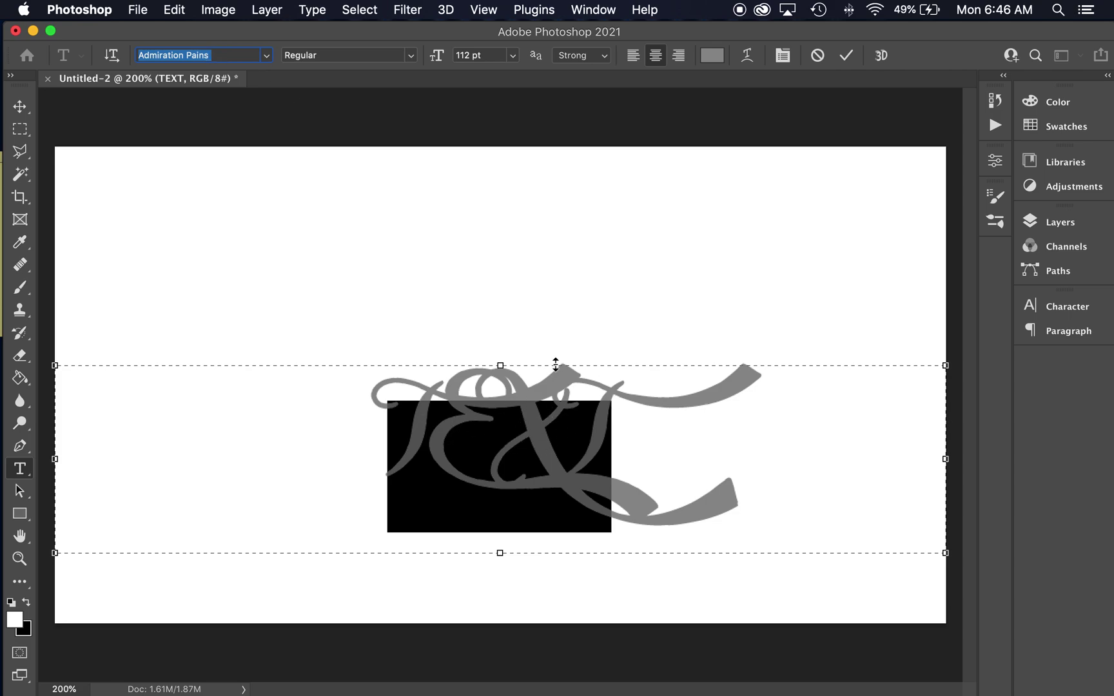
type("t")
key("Down")
key("Down")
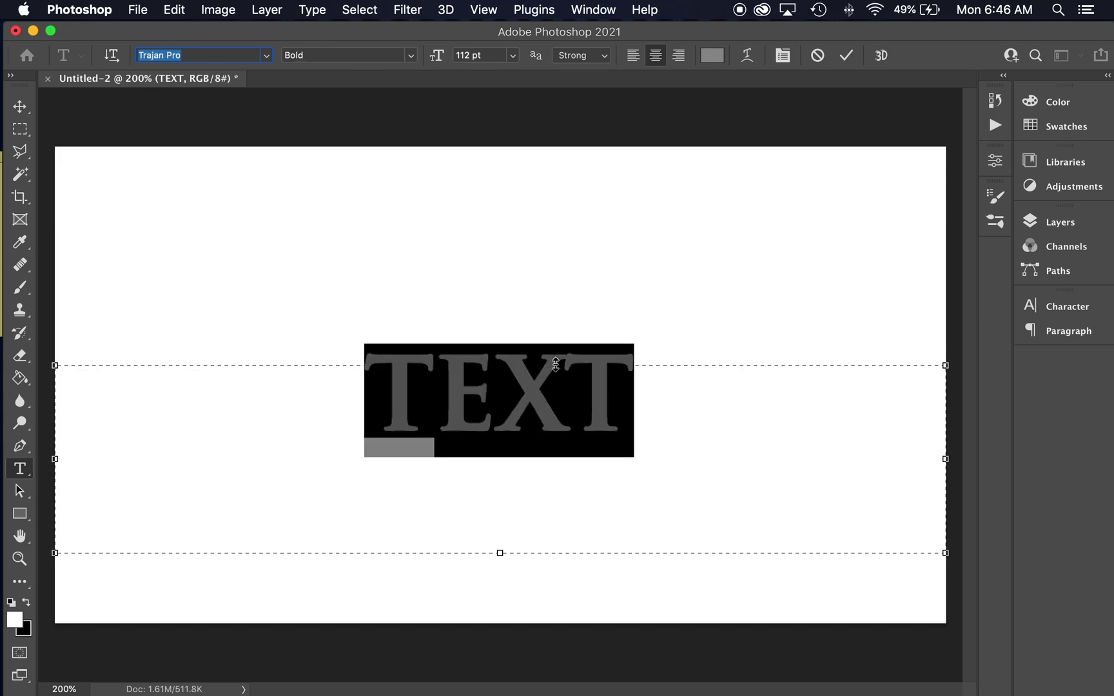
type("a")
key("Down")
key("Down")
key("Down")
key("Down")
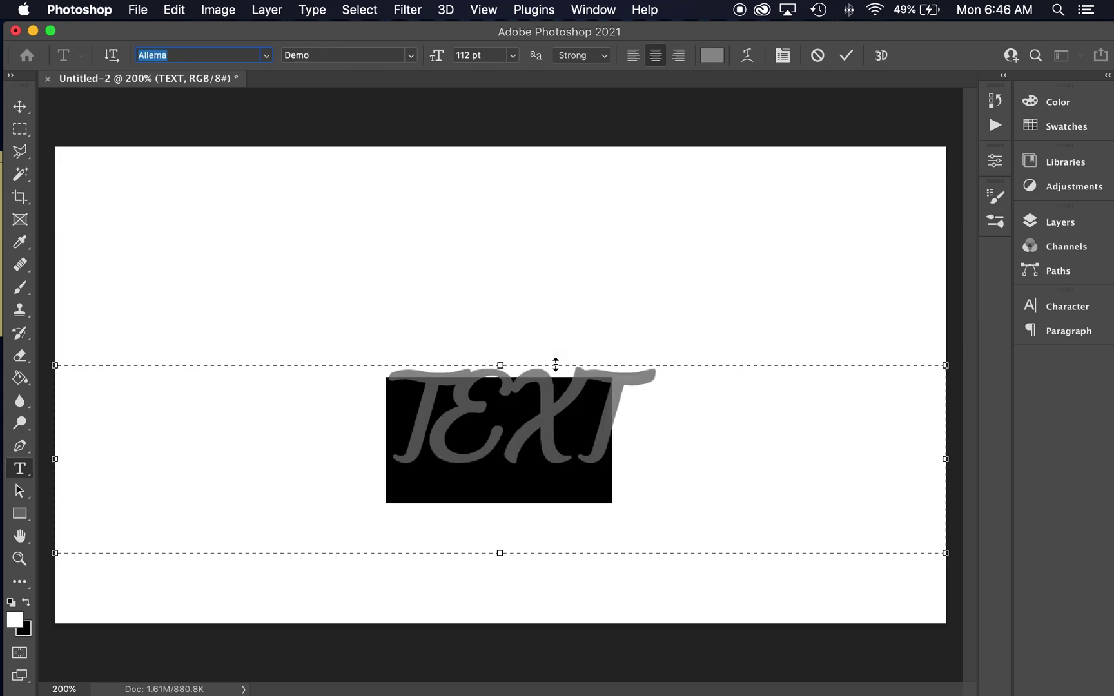
key("Up")
key("Up")
key("Up")
key("Up")
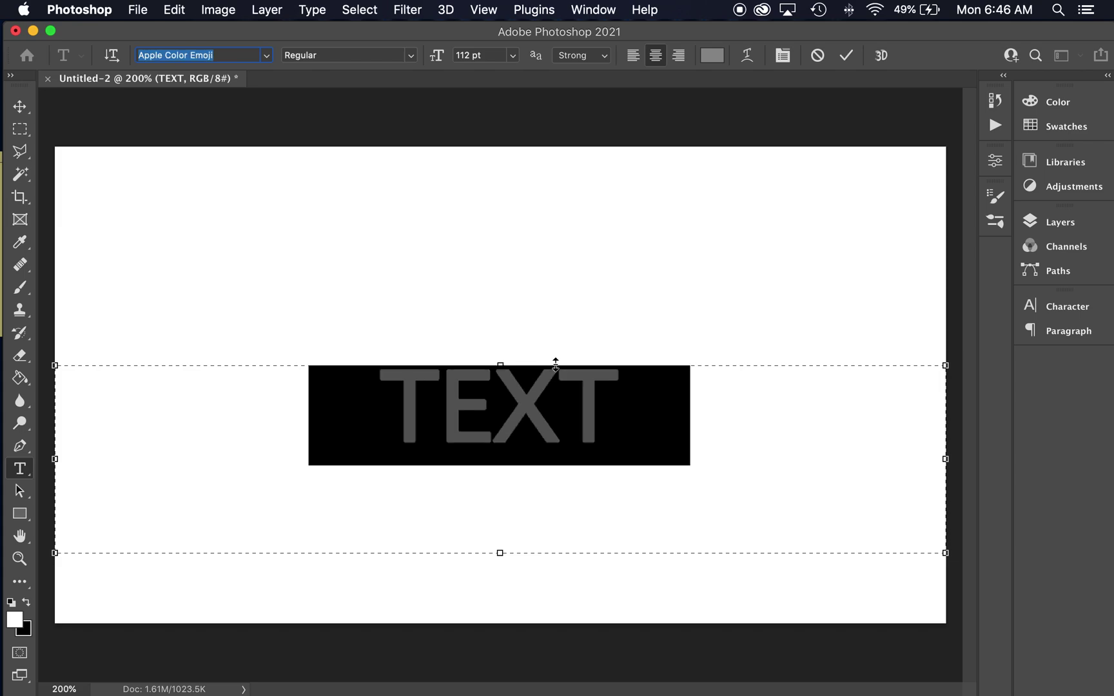
key("Up")
key("Up")
key("Up")
key("Up")
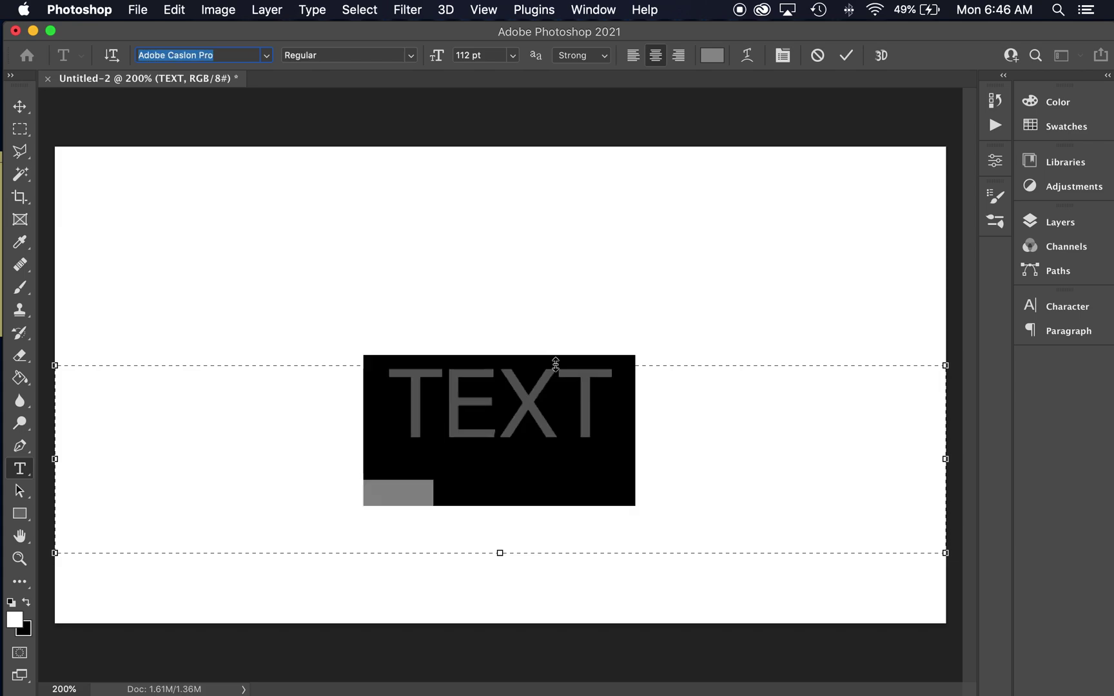
key("Down")
key("Down")
key("Down")
key("Down")
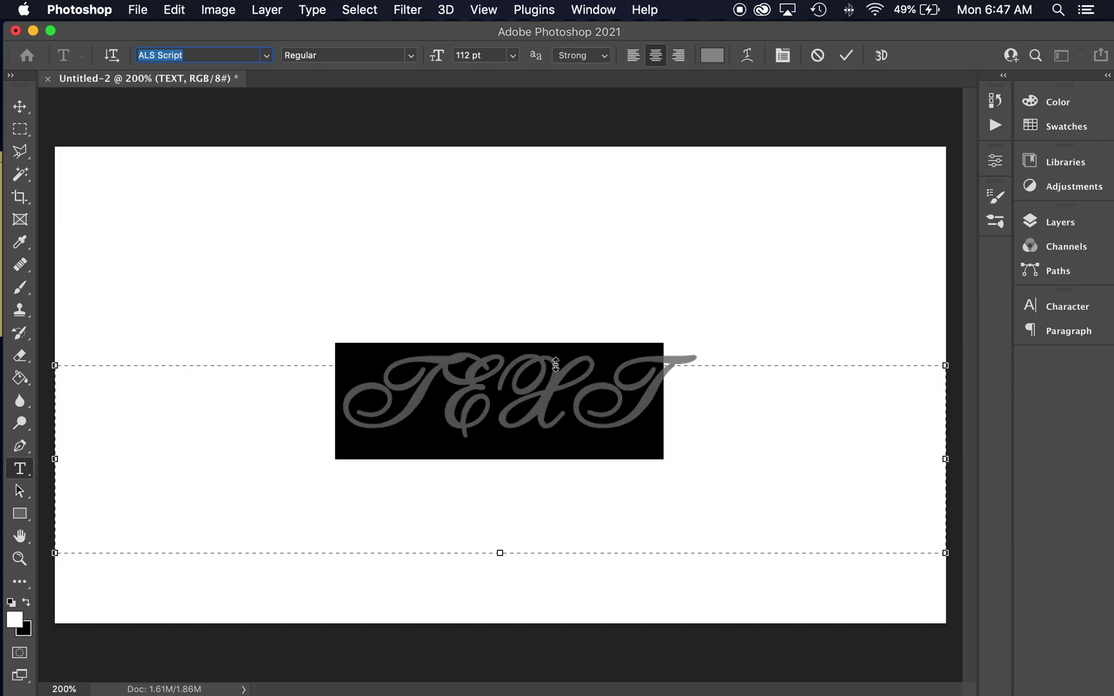
key("Down")
key("Down")
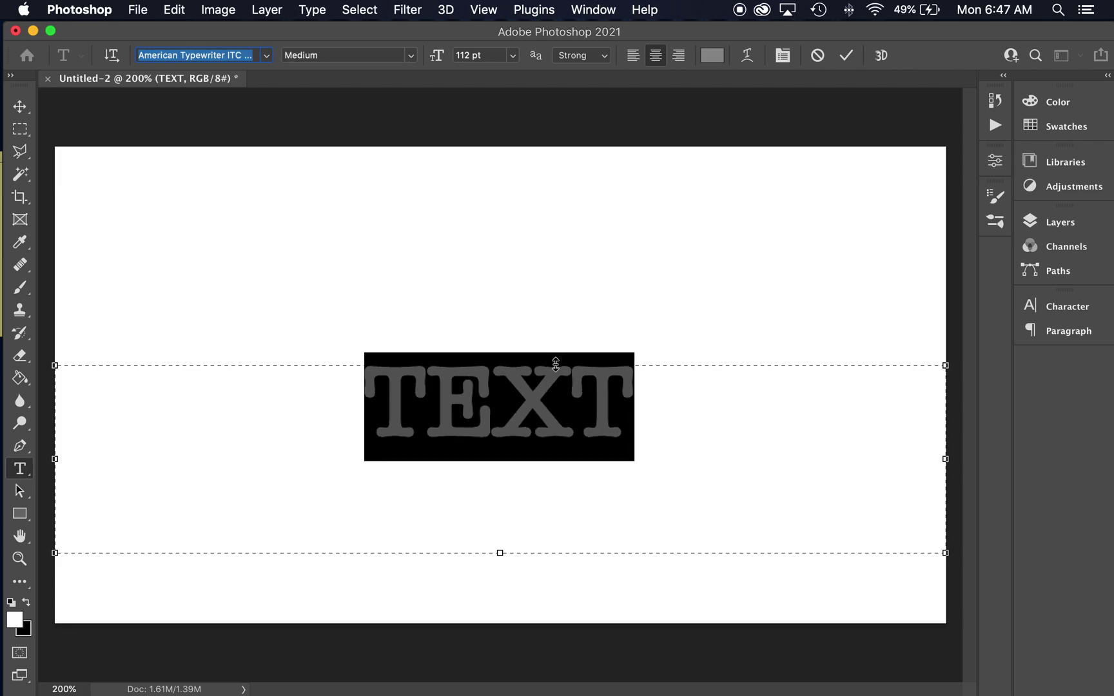
left_click(20, 129)
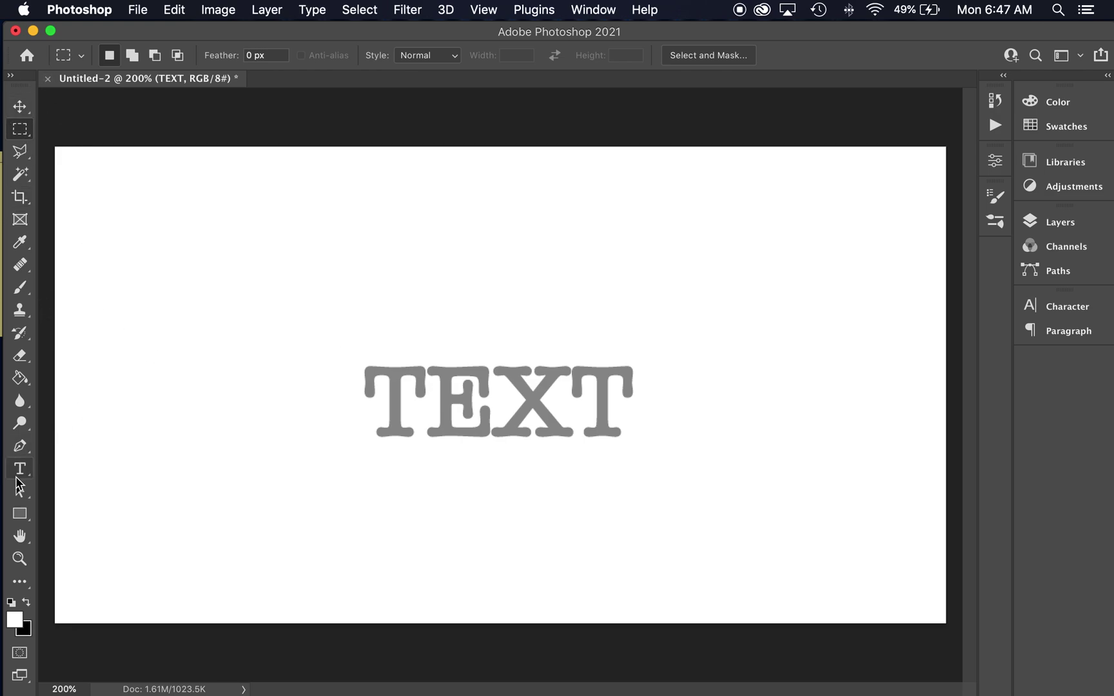
Step: Shrink the text box around the word and Alt-drag a copy of TEXT just above it
left_click(20, 106)
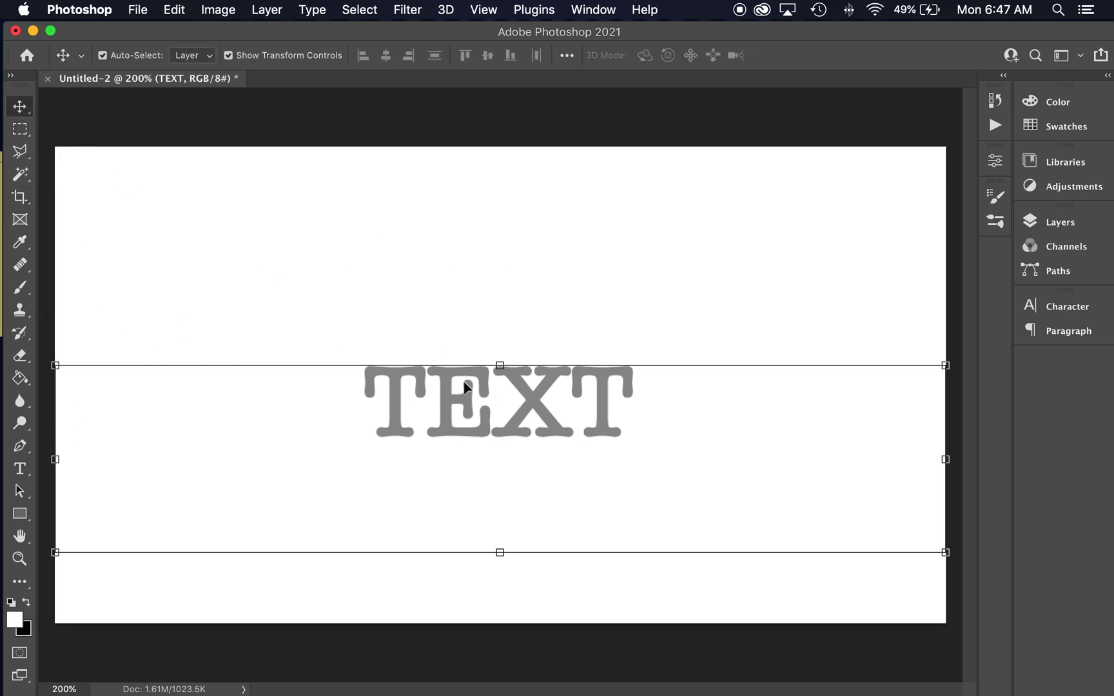
key("t")
left_click(452, 398)
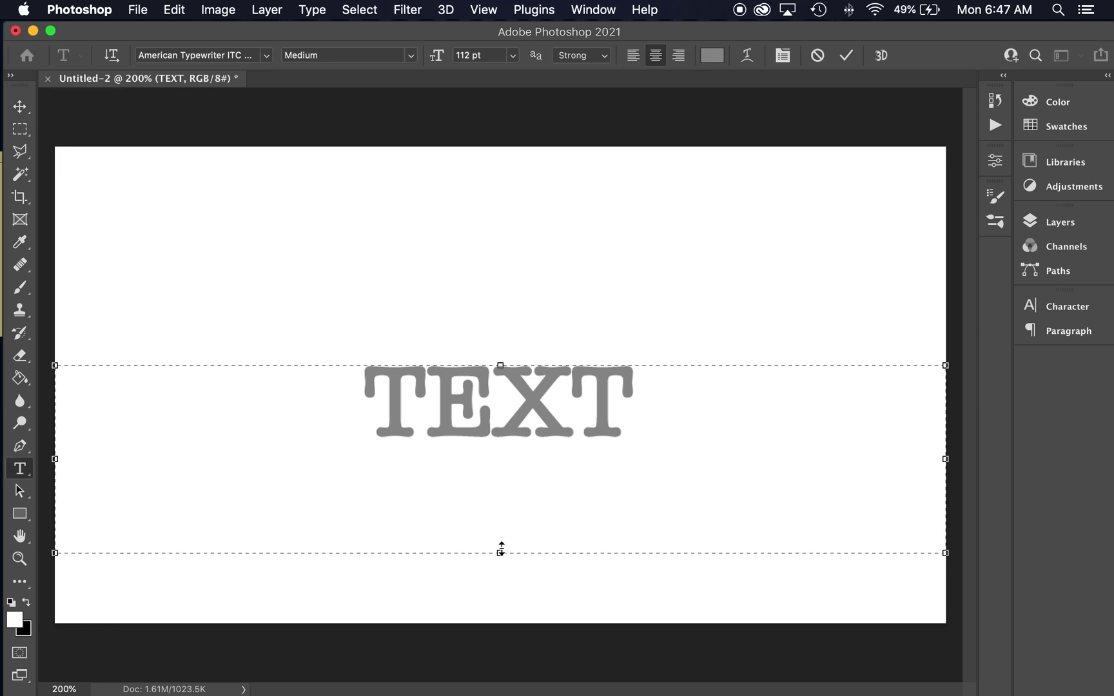
left_click_drag(501, 554, 500, 463)
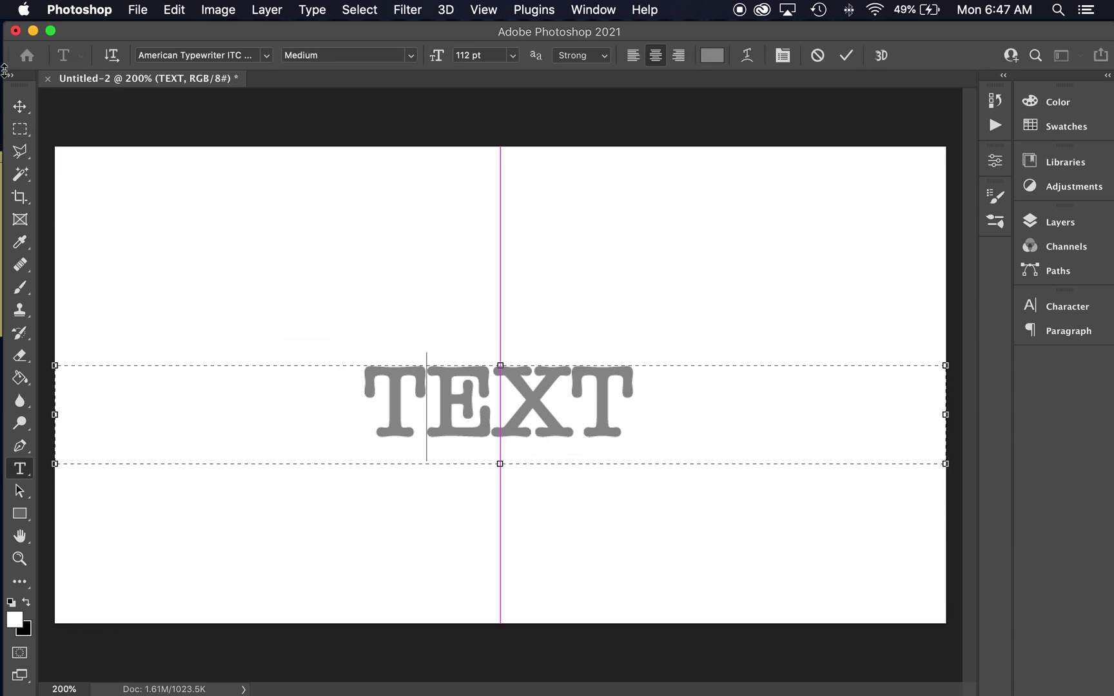
left_click(19, 106)
left_click_drag(451, 407, 450, 280)
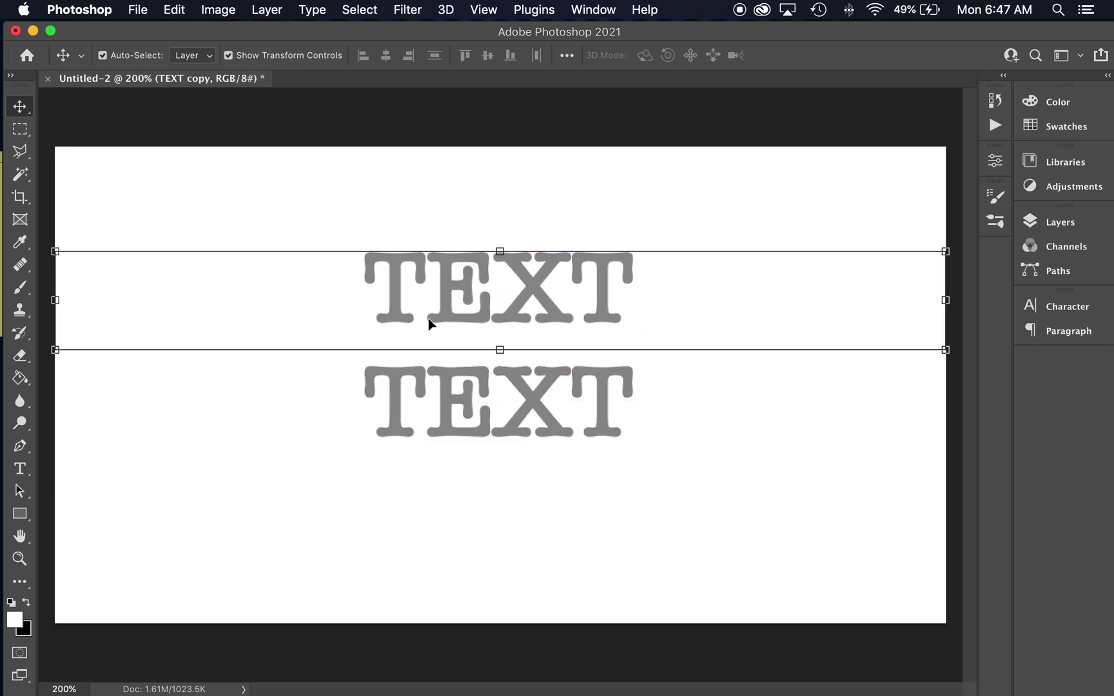
Step: Set the copied TEXT in Helvetica Bold and commit
key("t")
left_click(417, 279)
key("super+a")
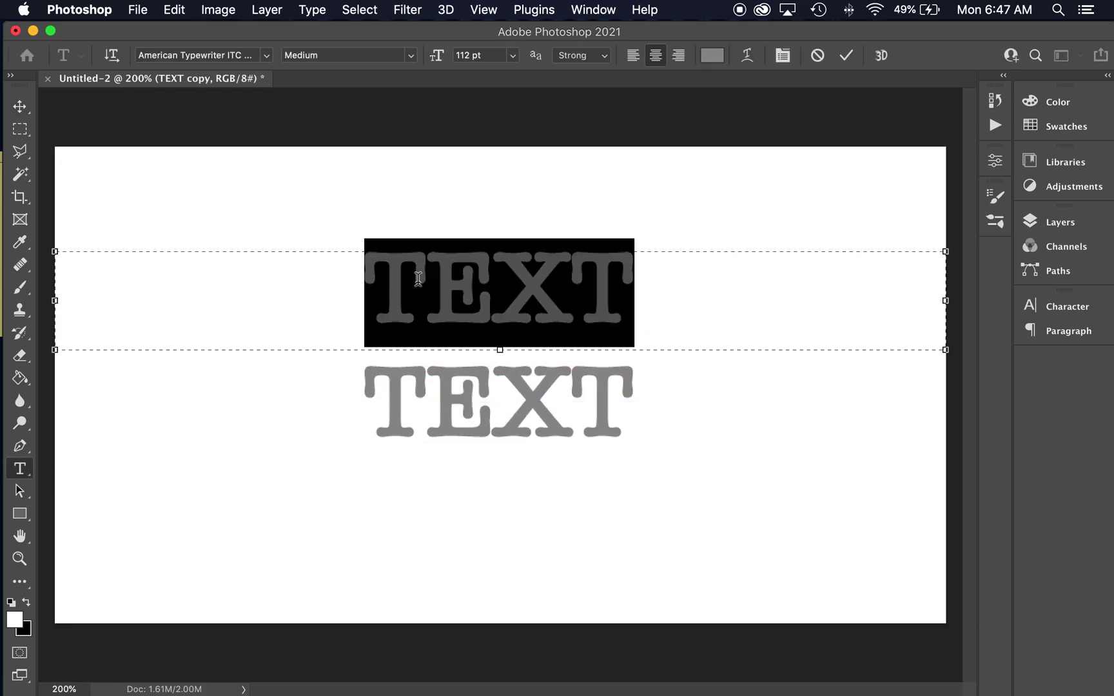
left_click(206, 56)
type("helv")
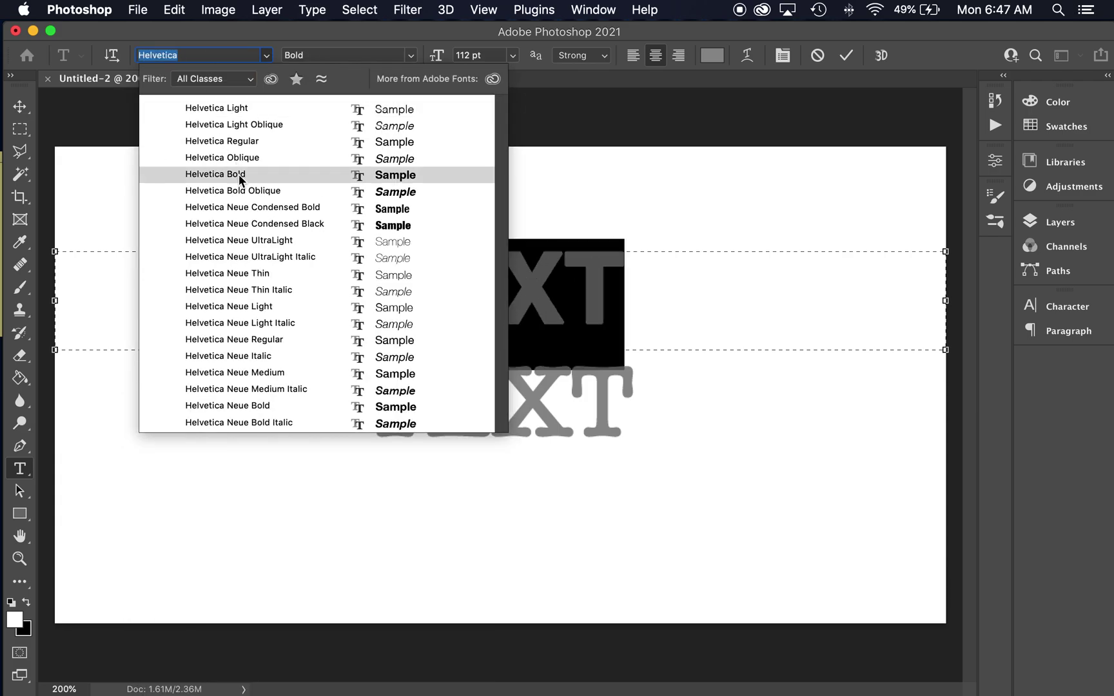
left_click(238, 174)
left_click(20, 129)
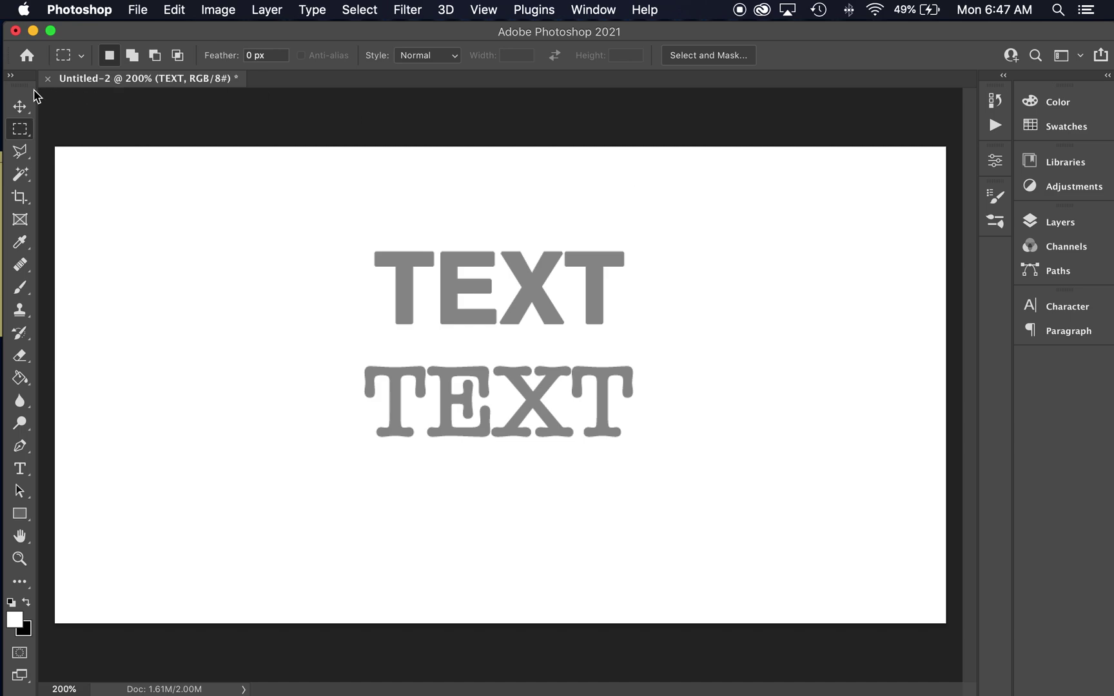
Step: With the Move tool, select the serif and bold TEXT layers in turn, then deselect
left_click(20, 107)
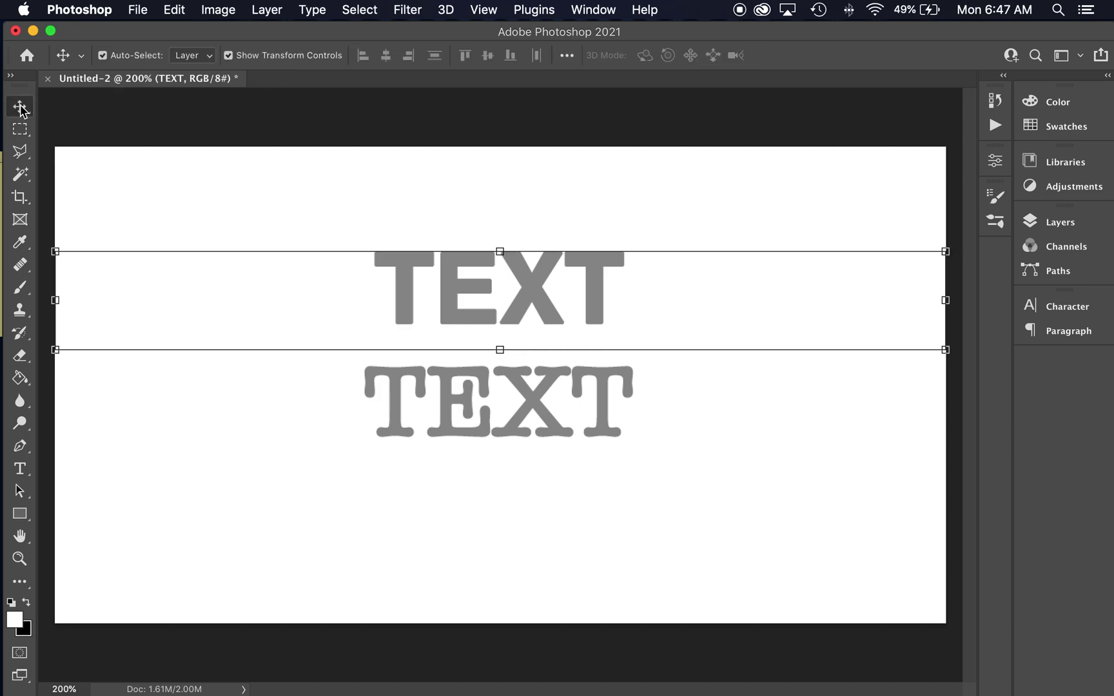
left_click(481, 415)
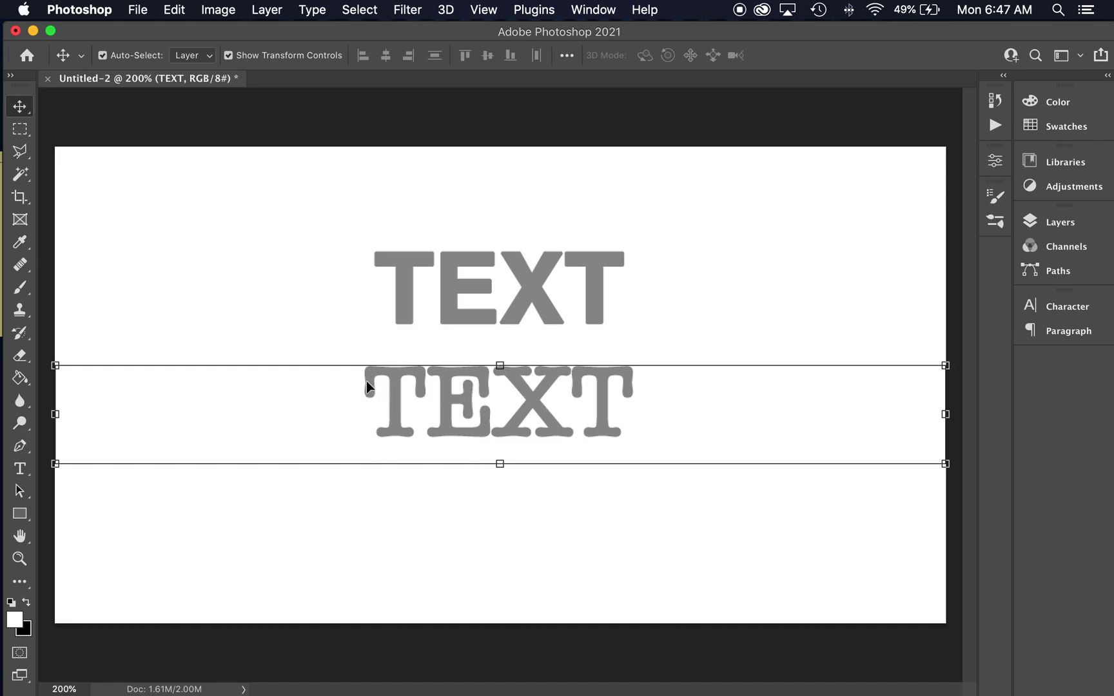
left_click(433, 293)
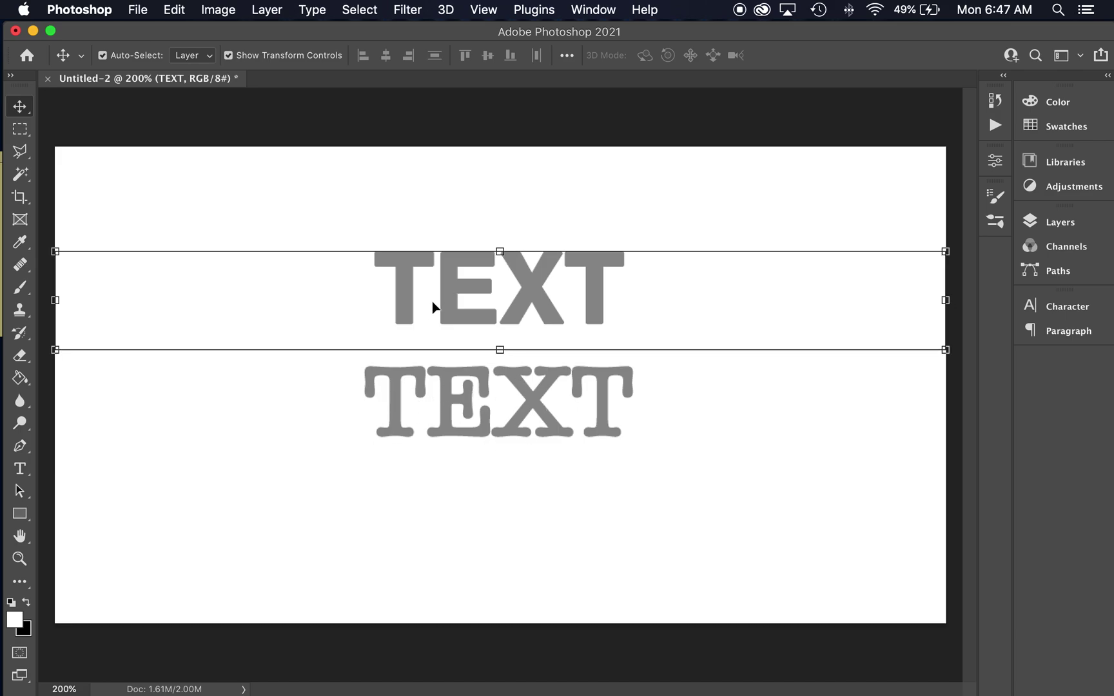
left_click(430, 403)
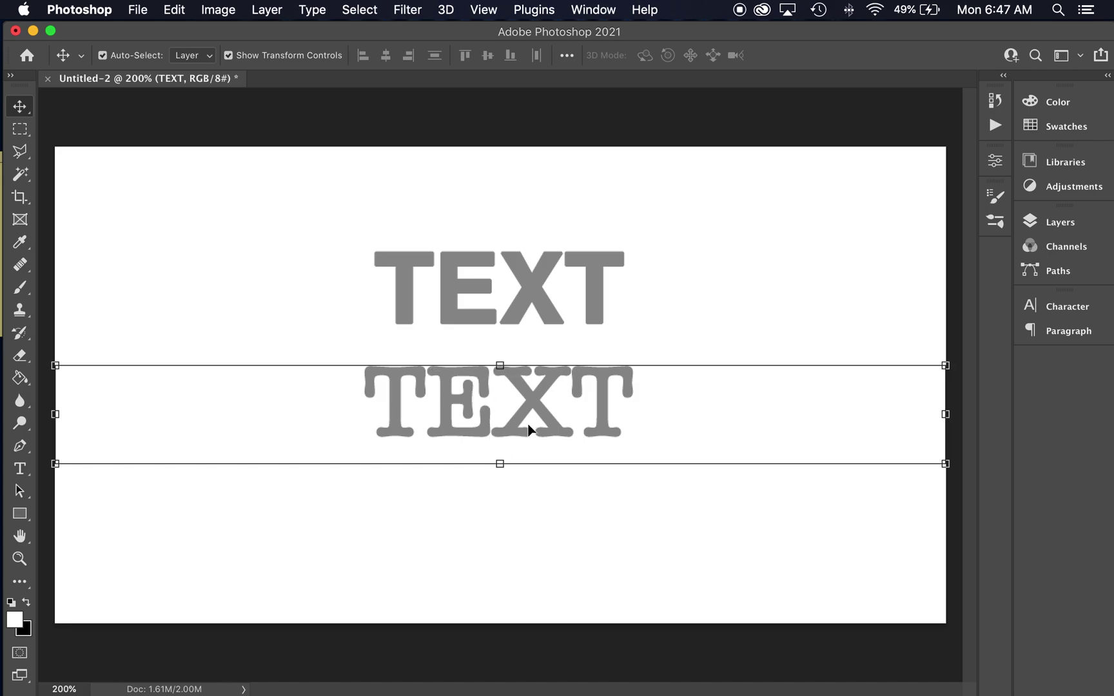
left_click(395, 257)
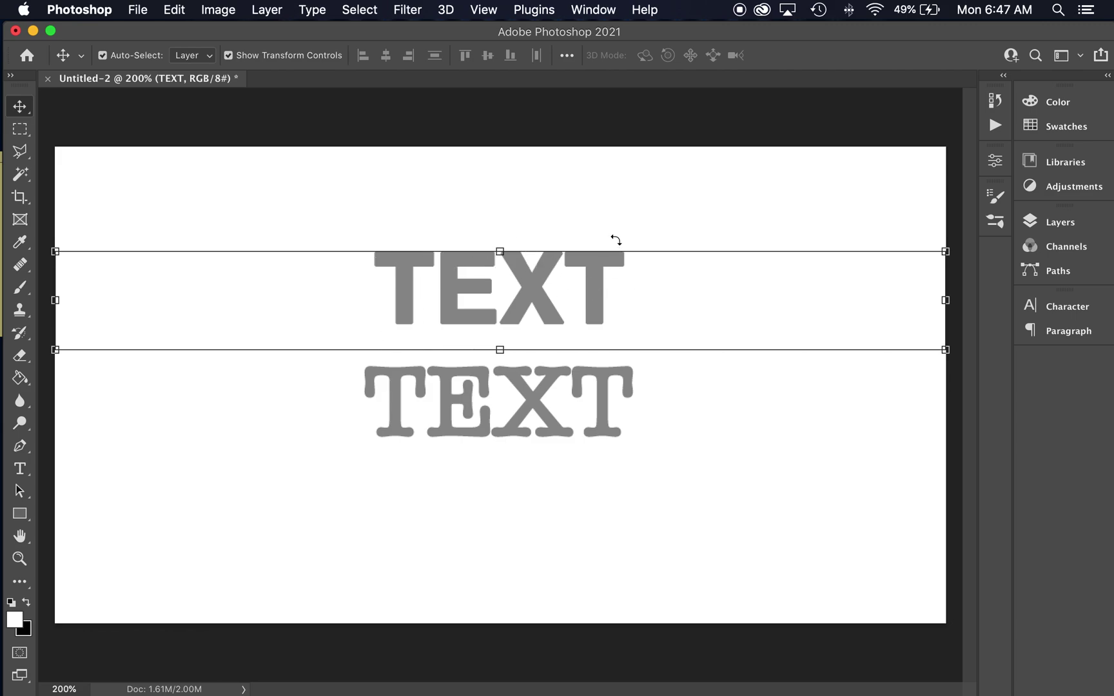
left_click(520, 123)
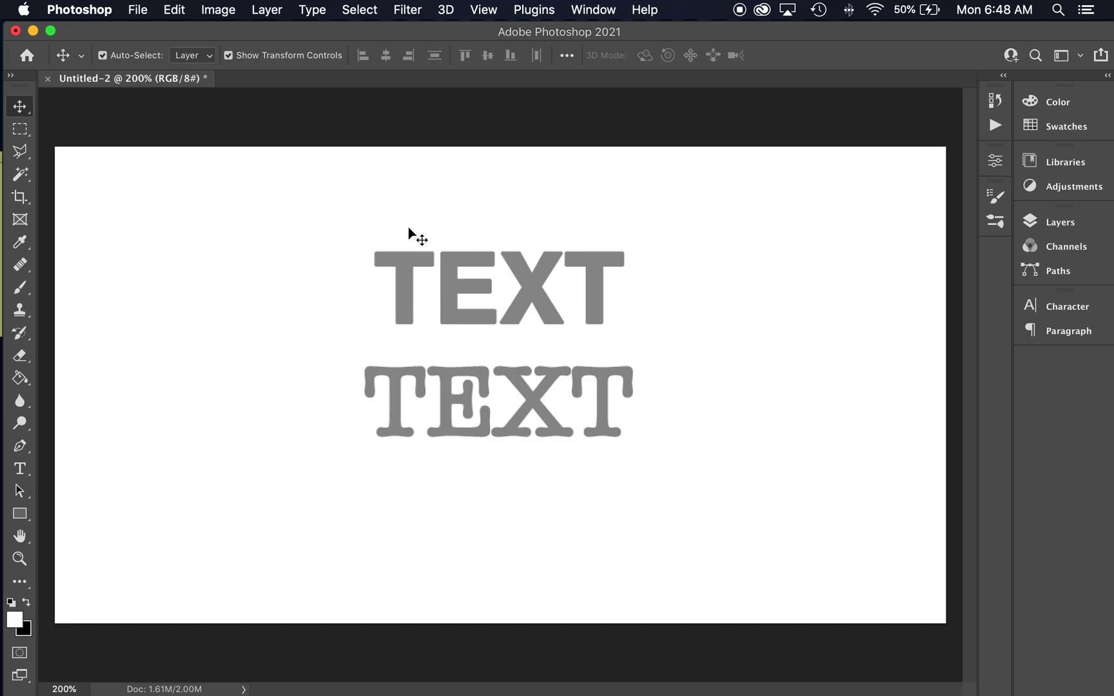
Step: Reposition the bold TEXT centred just above the serif TEXT and show the Layers panel
left_click_drag(535, 281, 530, 211)
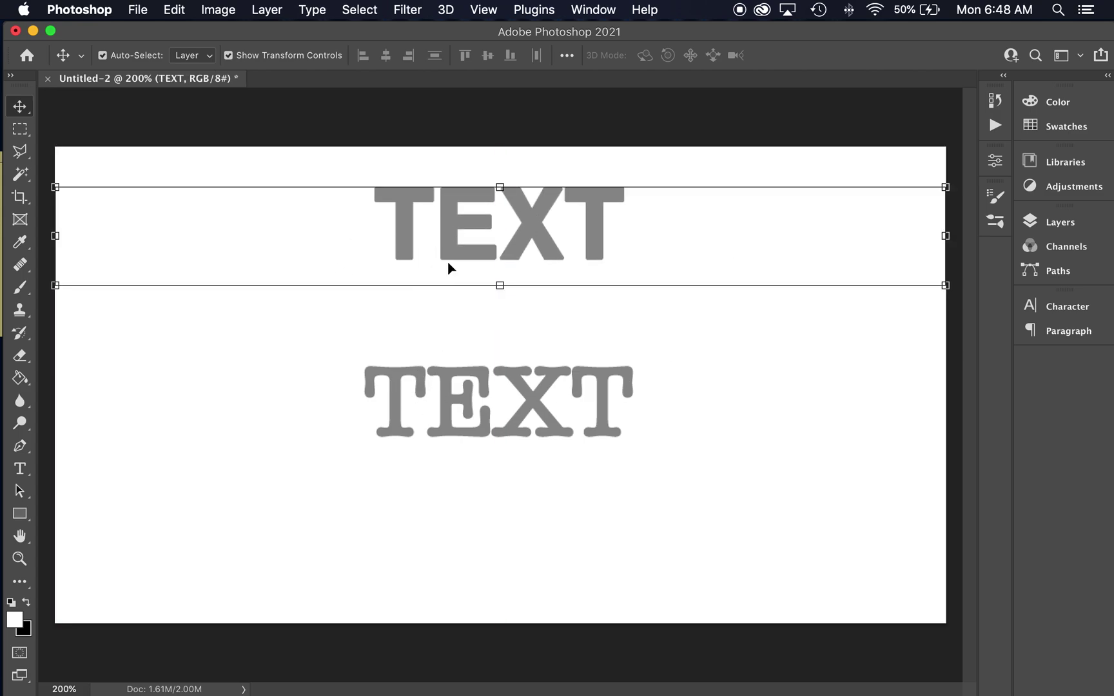
mouse_move(465, 235)
left_mouse_down()
mouse_move(446, 250)
mouse_move(476, 254)
mouse_move(474, 234)
mouse_move(466, 242)
left_mouse_up()
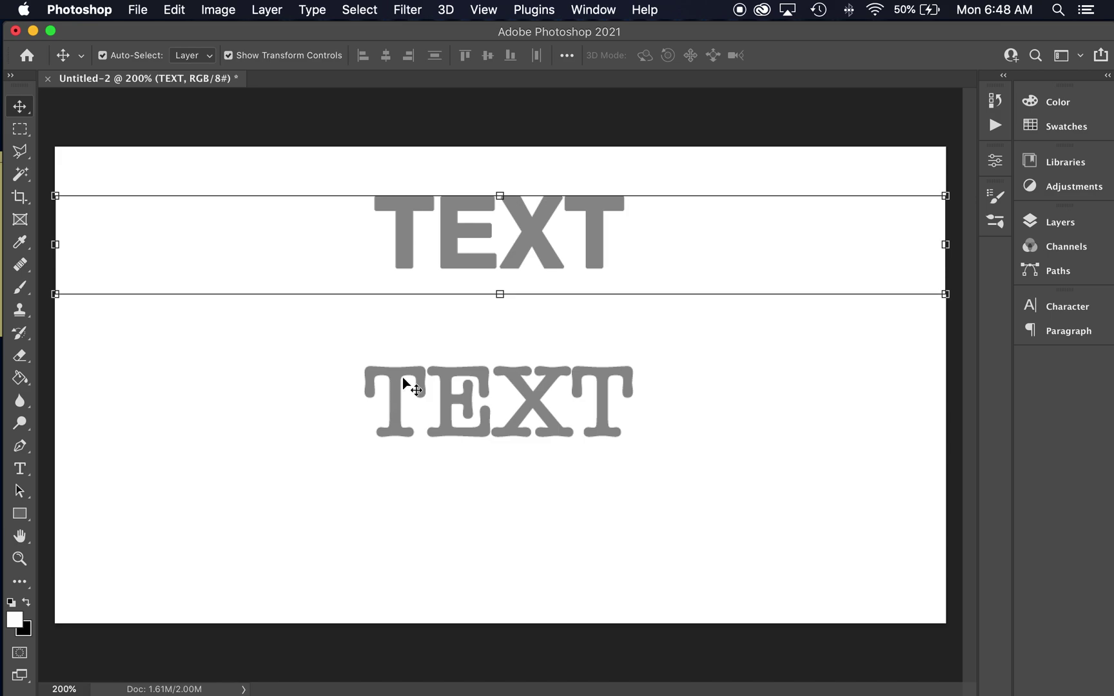
left_click(218, 351)
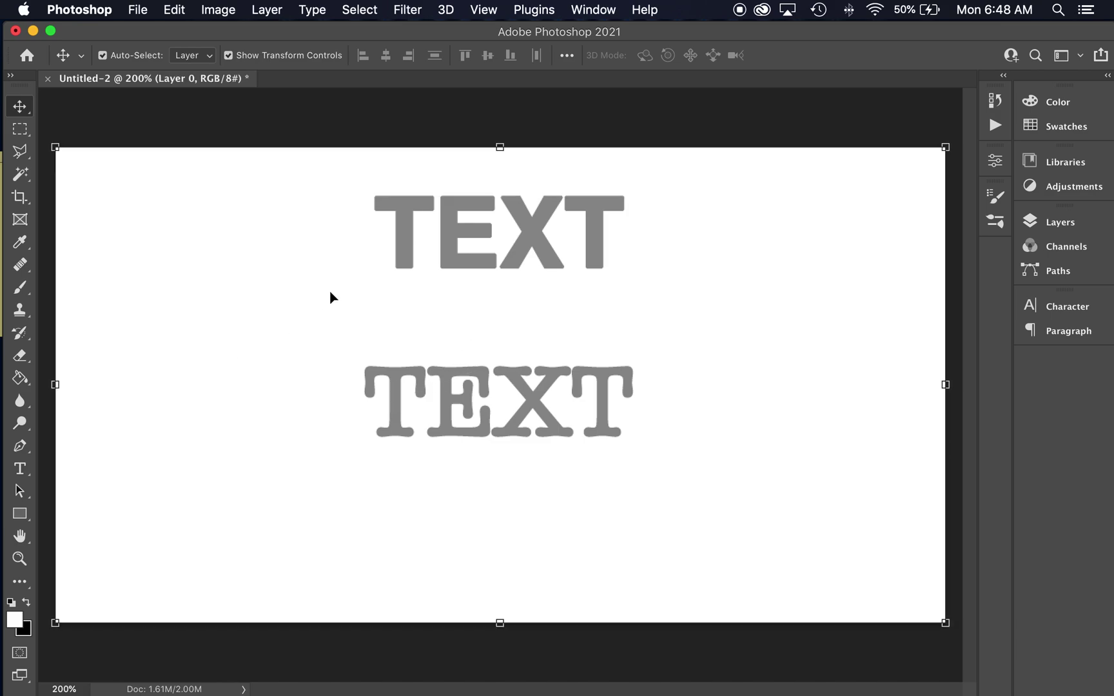
left_click(394, 107)
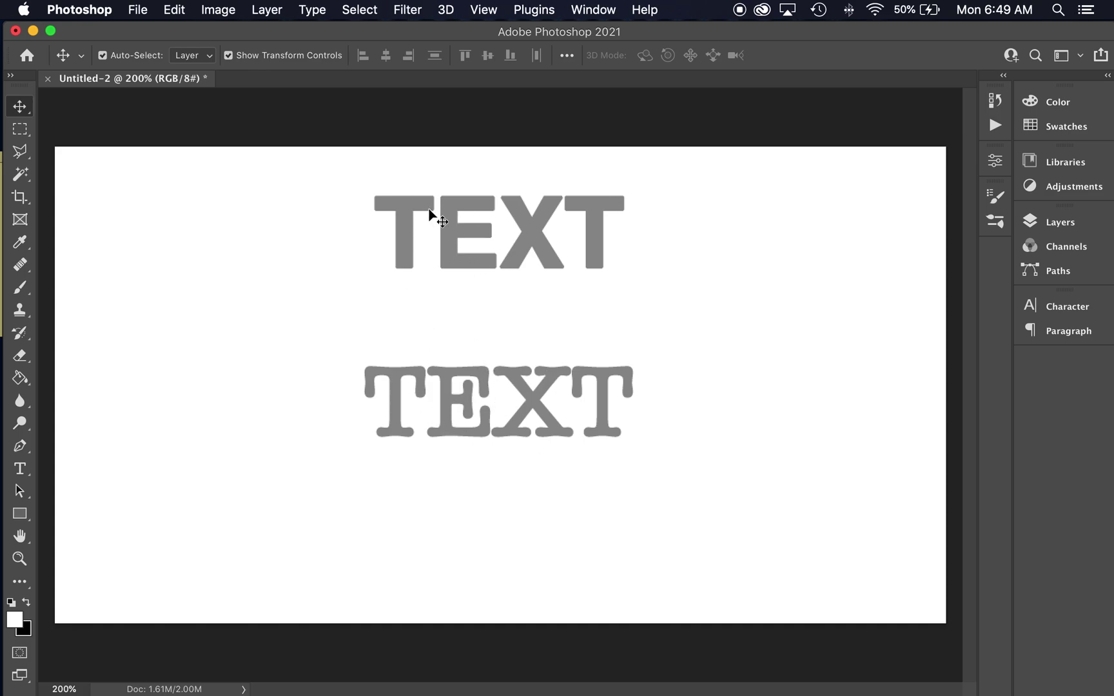
mouse_move(450, 241)
left_mouse_down()
mouse_move(450, 280)
mouse_move(444, 250)
mouse_move(444, 263)
left_mouse_up()
left_click(178, 251)
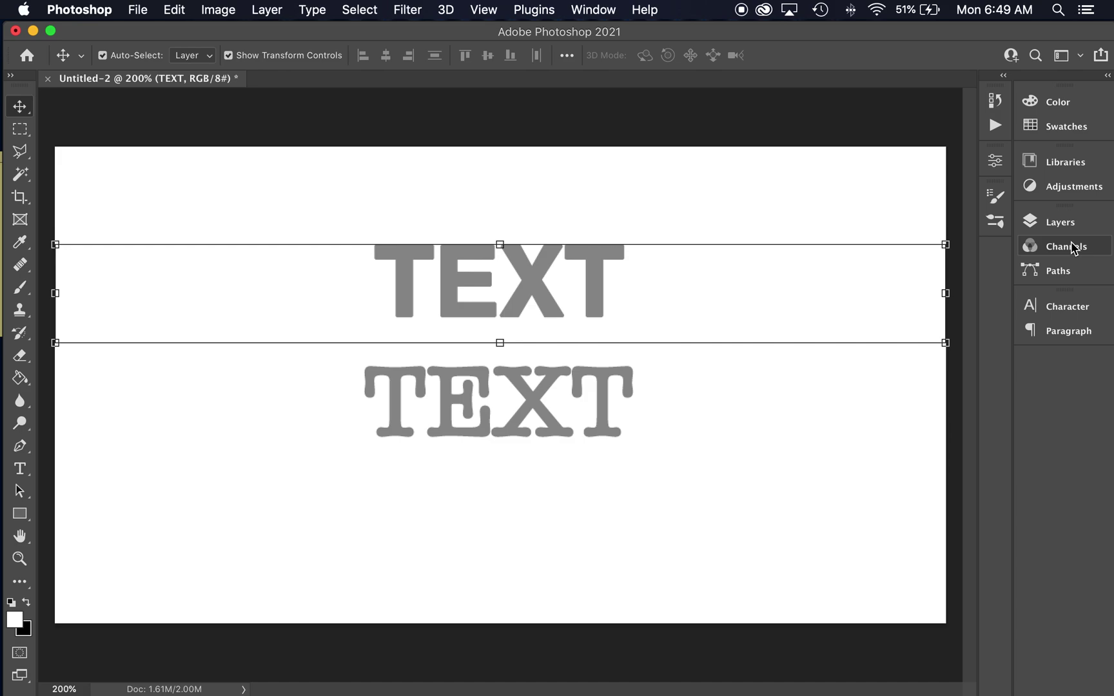
left_click(1083, 223)
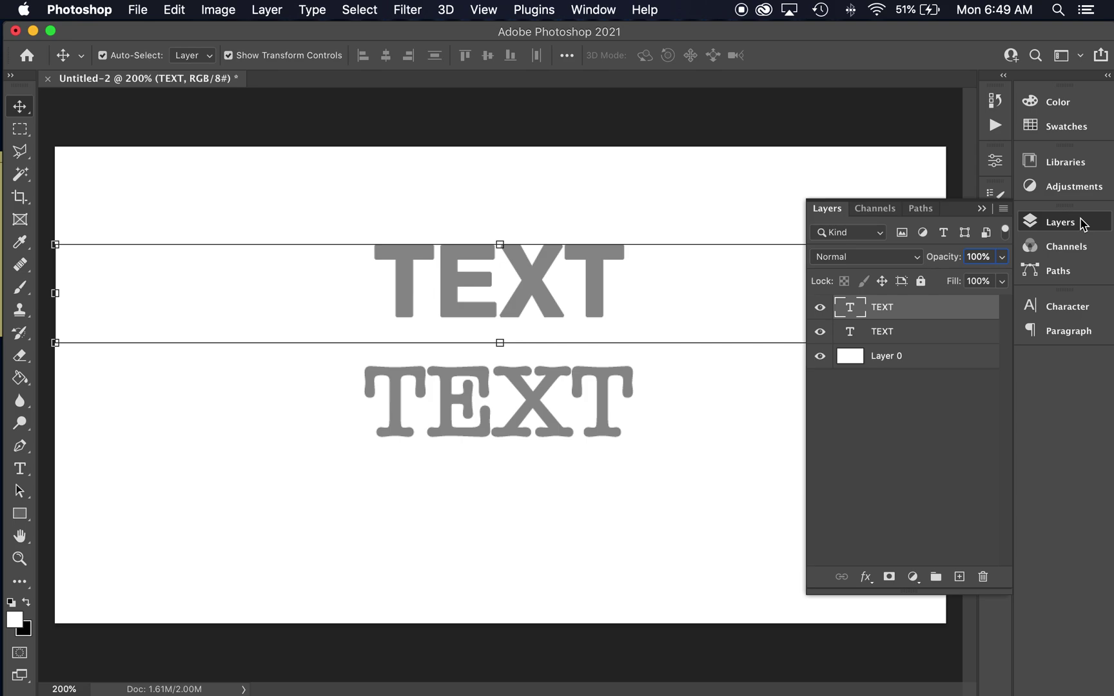
Step: Zoom to 400% on the two TEXT words and toggle the top TEXT layer's visibility to compare
left_click(126, 118)
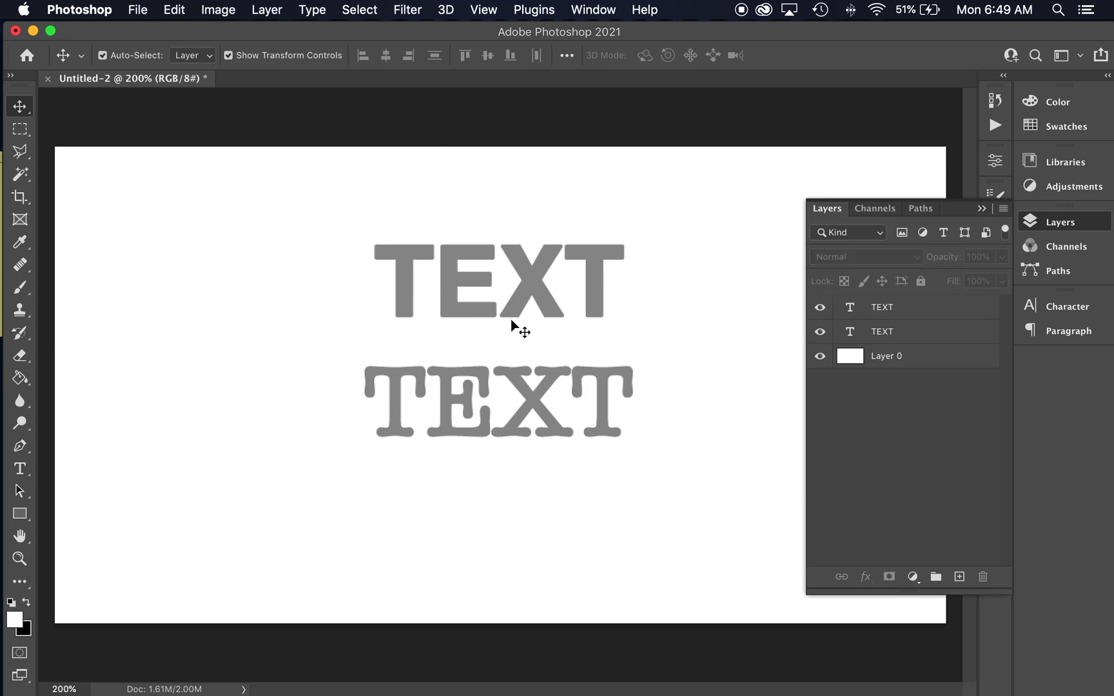
key("z")
left_click(492, 306)
left_click(509, 311)
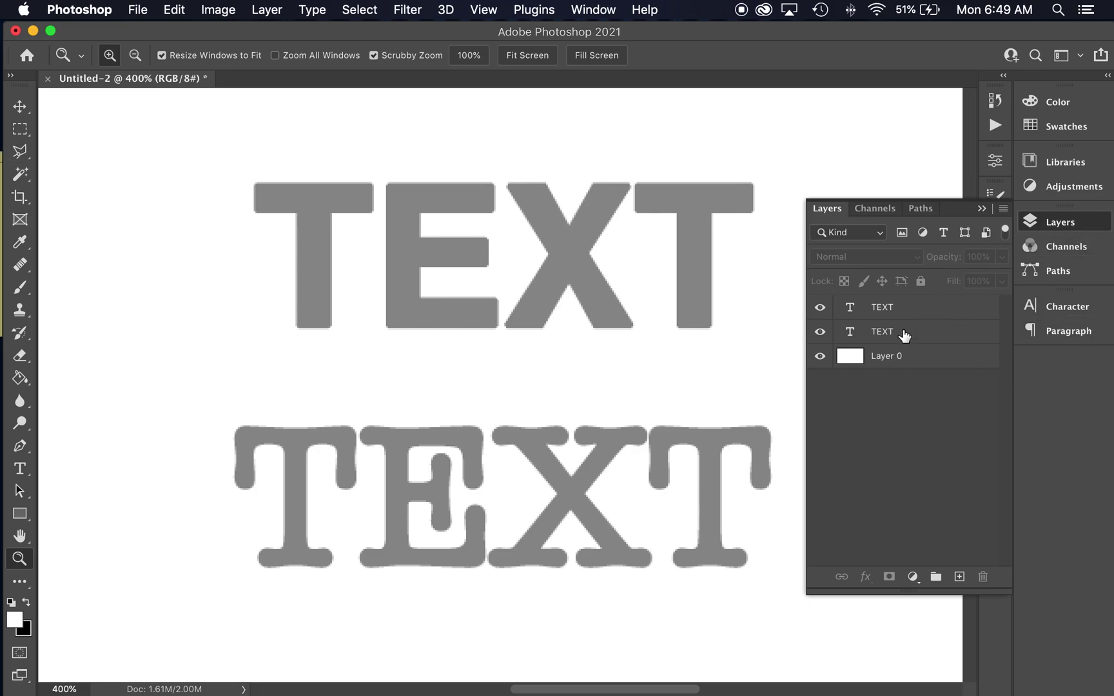
left_click(840, 313)
left_click(820, 307)
left_click(820, 307)
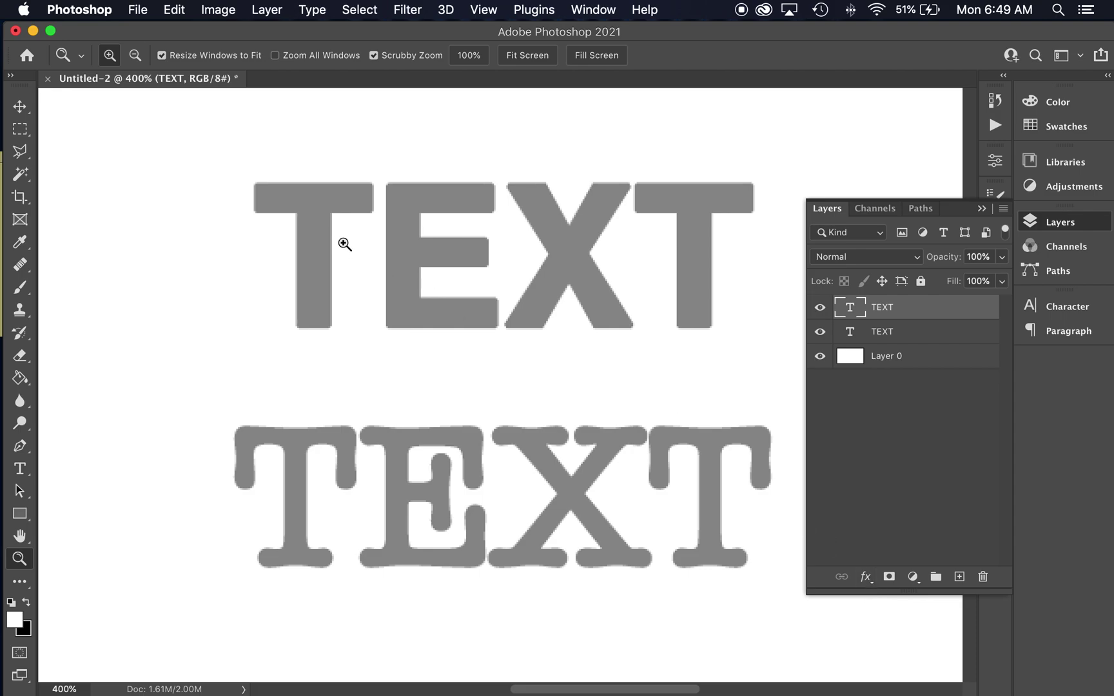
Step: Recolour all letters of the top bold TEXT to white (ffffff) and commit the edit
key("t")
left_click(458, 251)
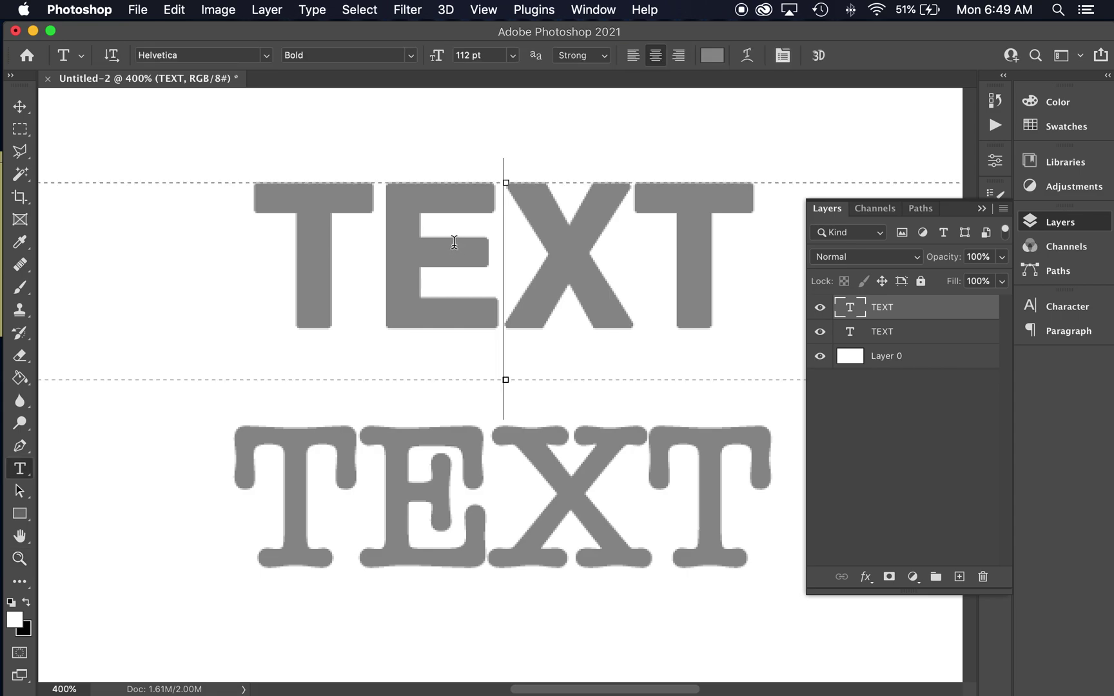
key("super+a")
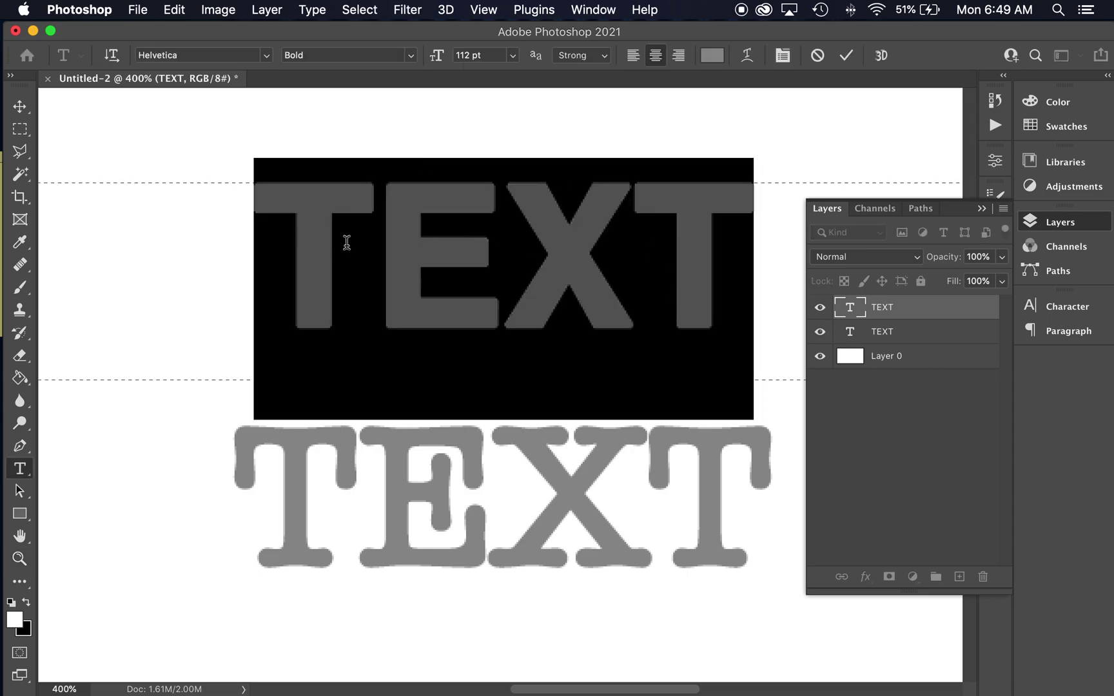
left_click(712, 55)
left_click_drag(669, 131, 605, 114)
left_click(1001, 105)
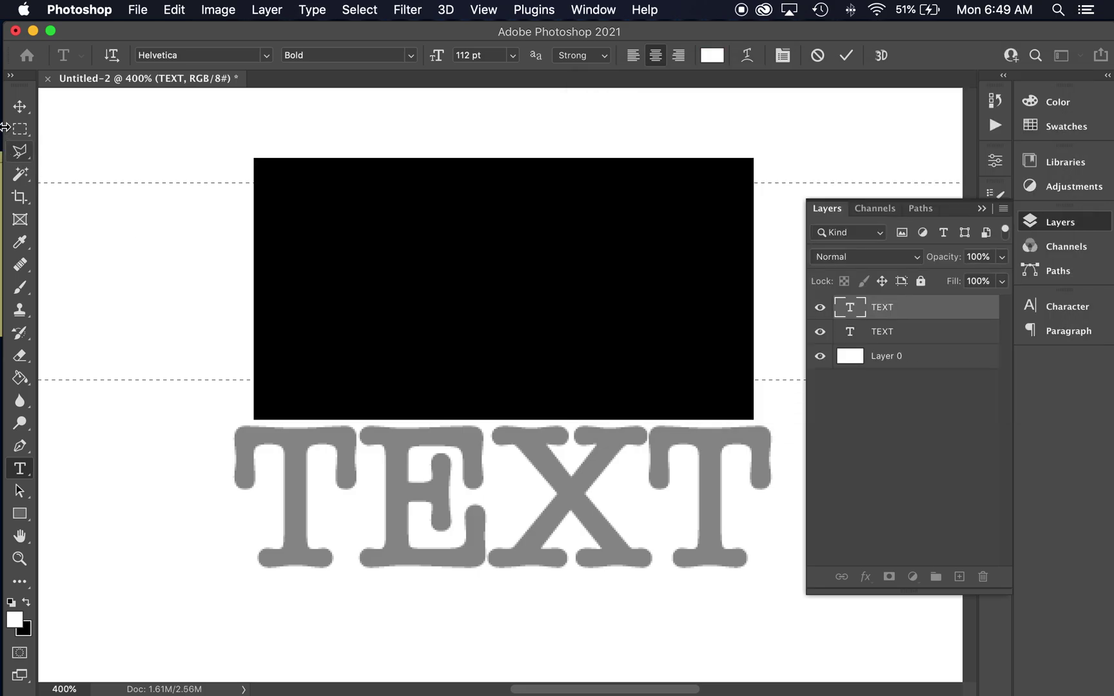
left_click(20, 129)
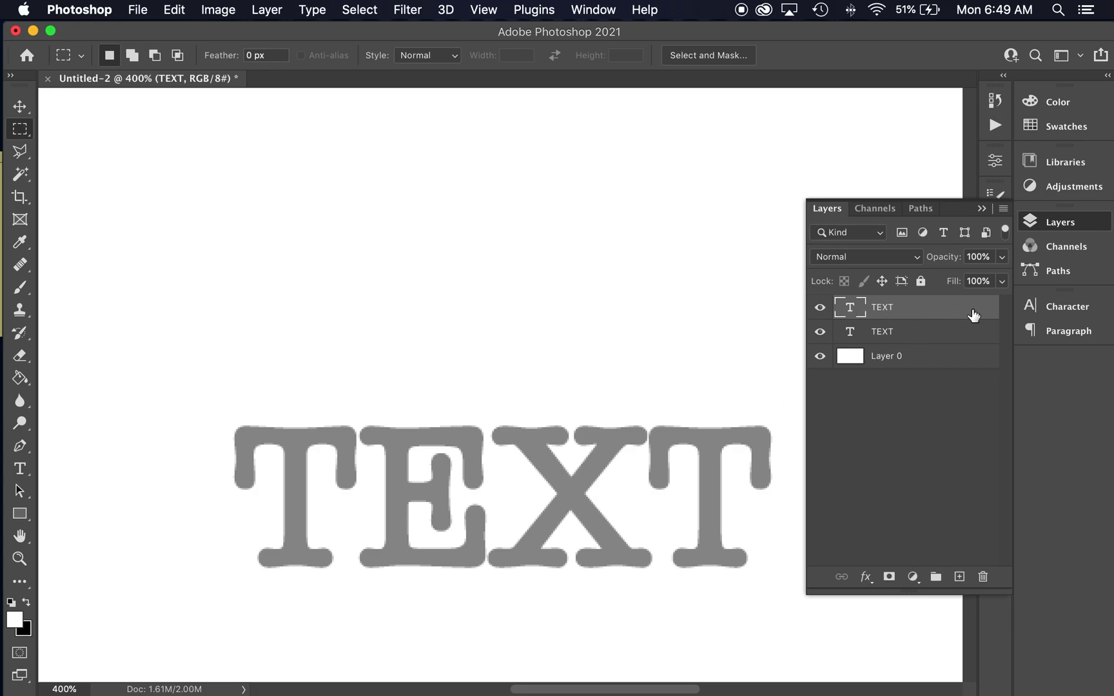
Step: Open the top TEXT layer's fx effects list, then close it without adding an effect
left_click(868, 579)
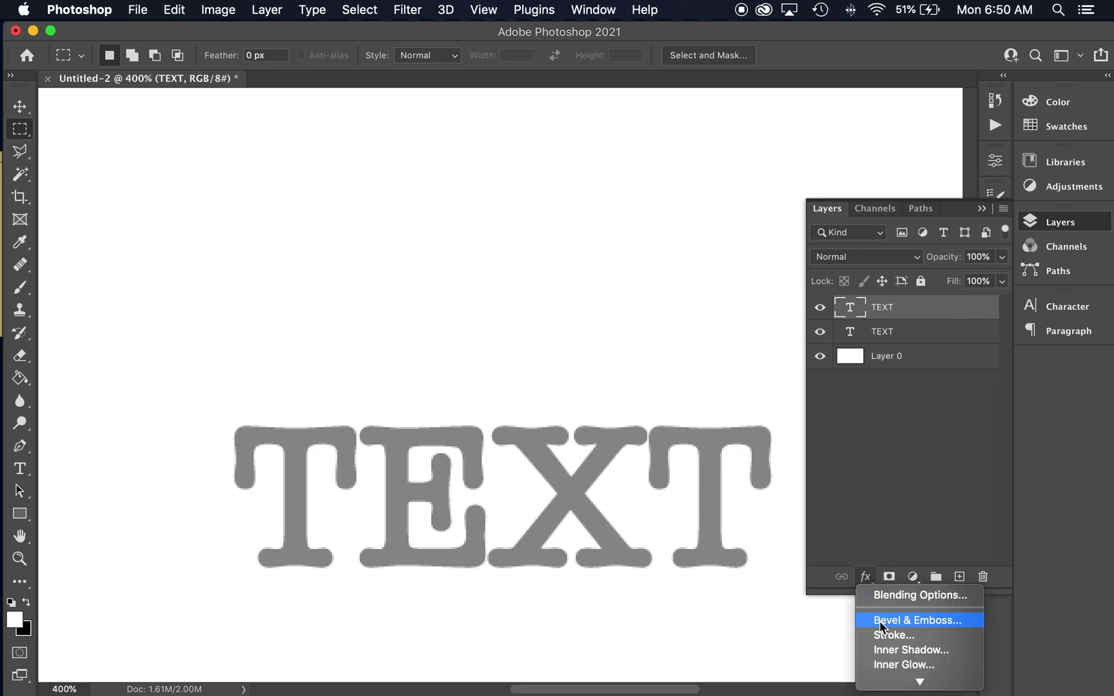
scroll(882, 623, "down", 3)
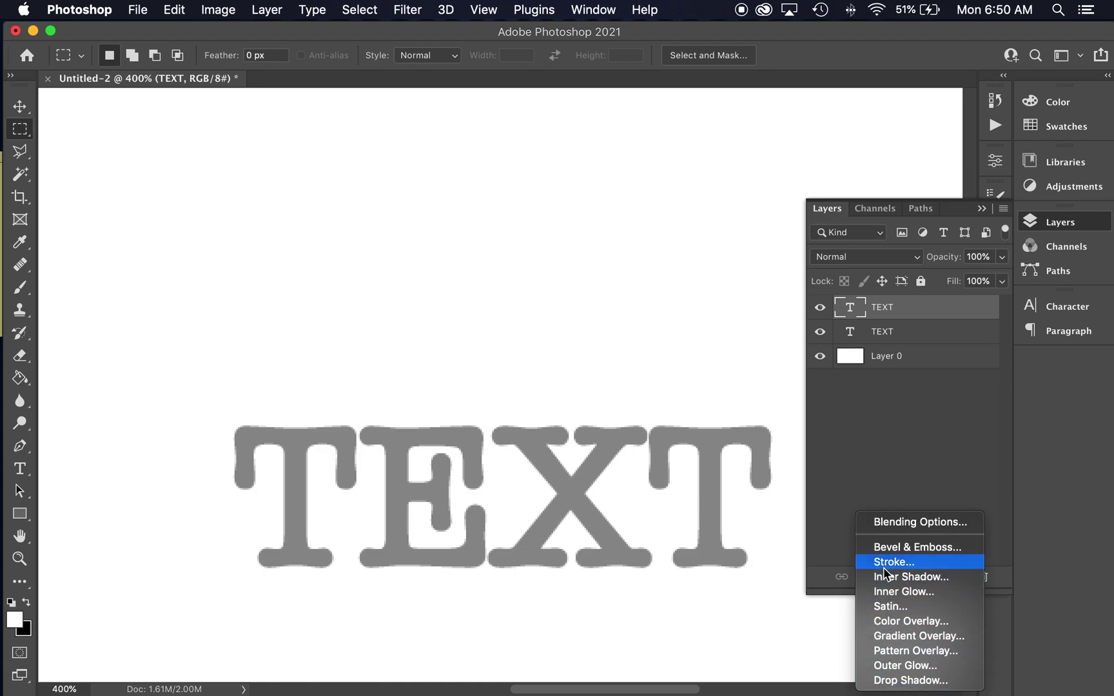
left_click(893, 379)
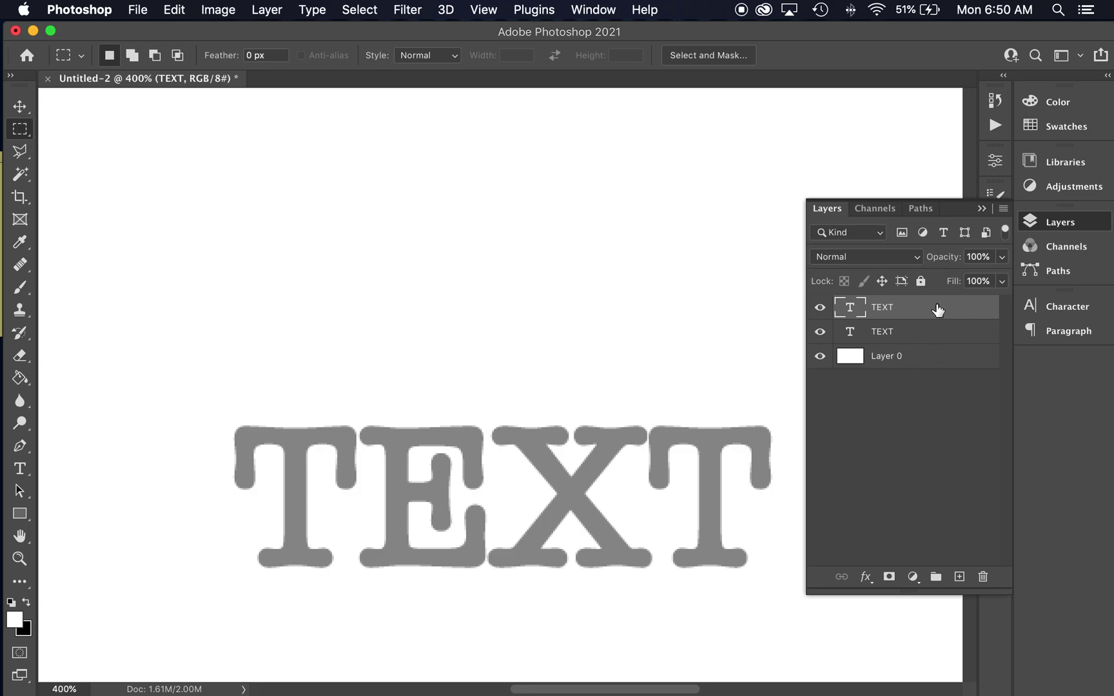
Step: Open the top TEXT's Layer Style dialog, move it off the text, and enable Drop Shadow
double_click(924, 341)
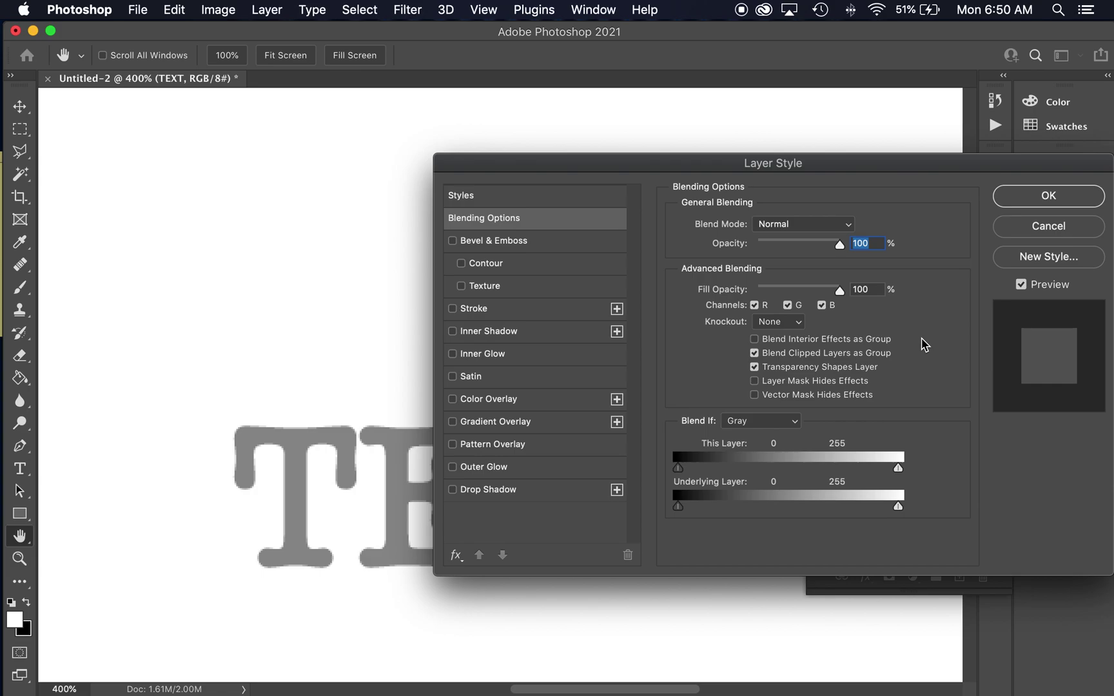
left_click_drag(880, 163, 808, 206)
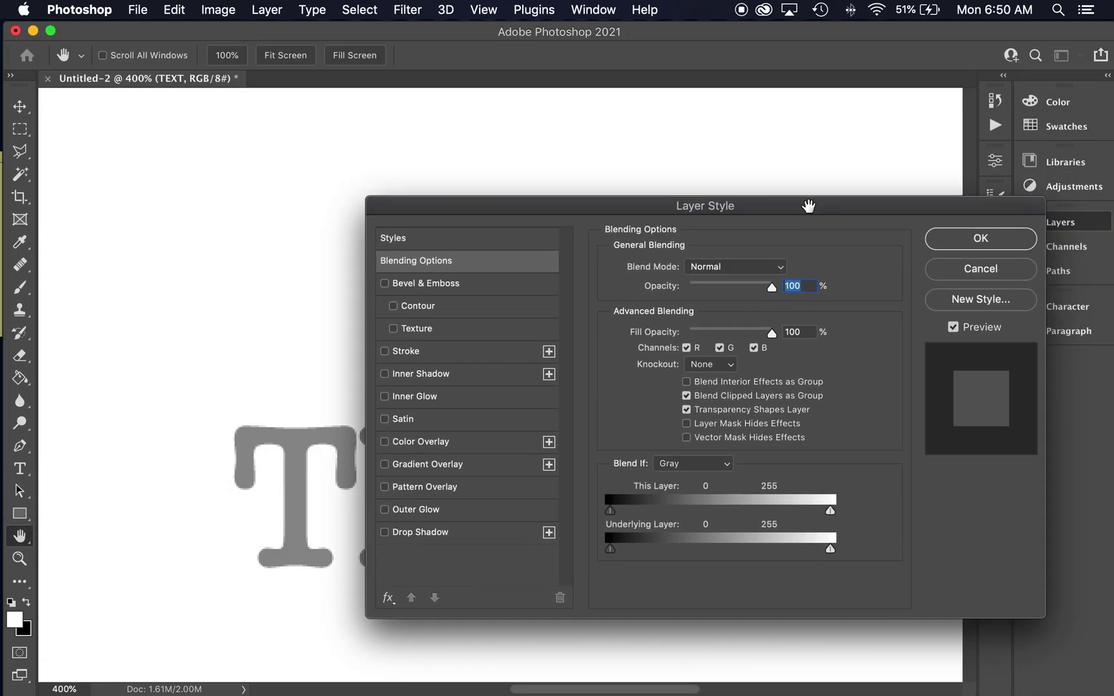
left_click_drag(809, 206, 917, 134)
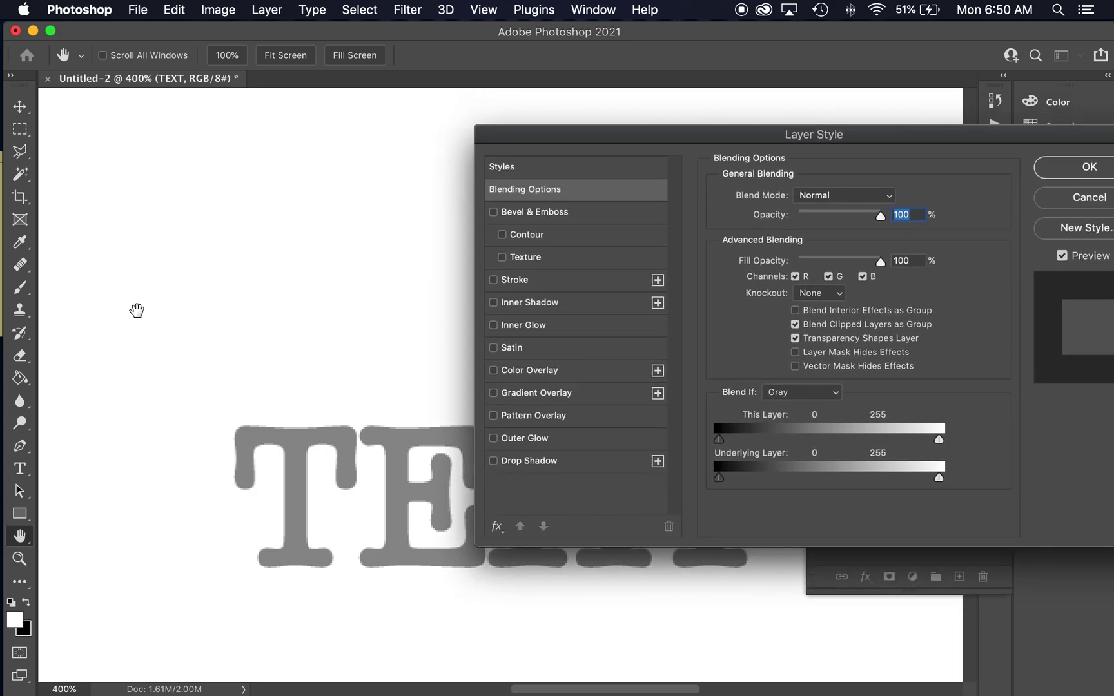
left_click_drag(187, 304, 74, 319)
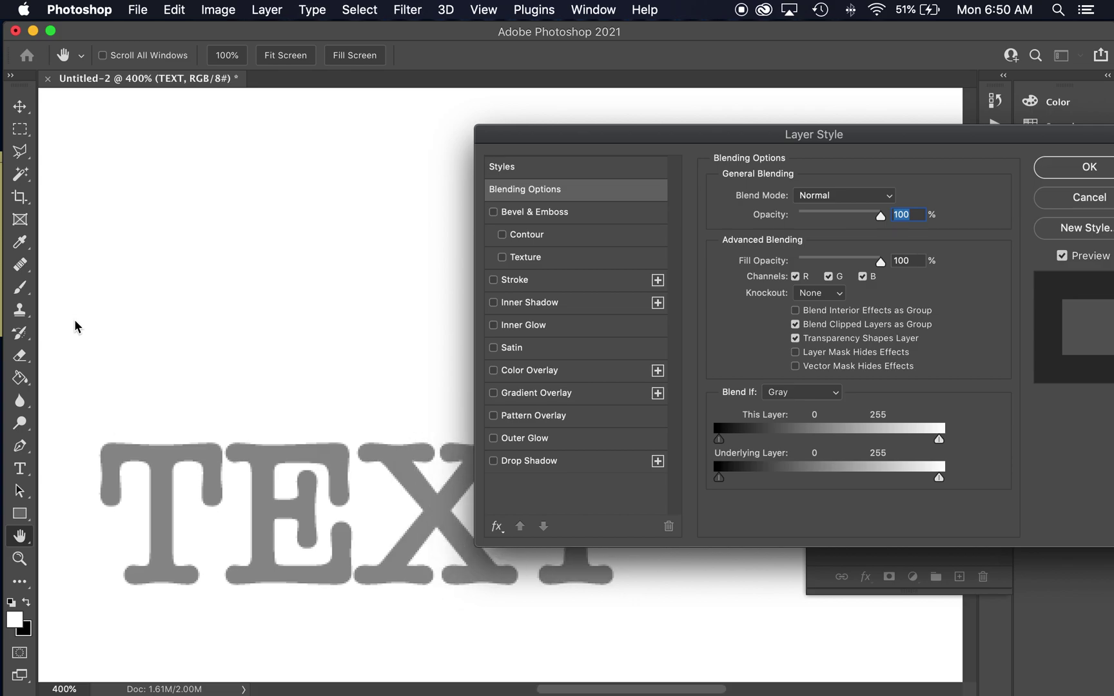
left_click_drag(748, 127, 739, 110)
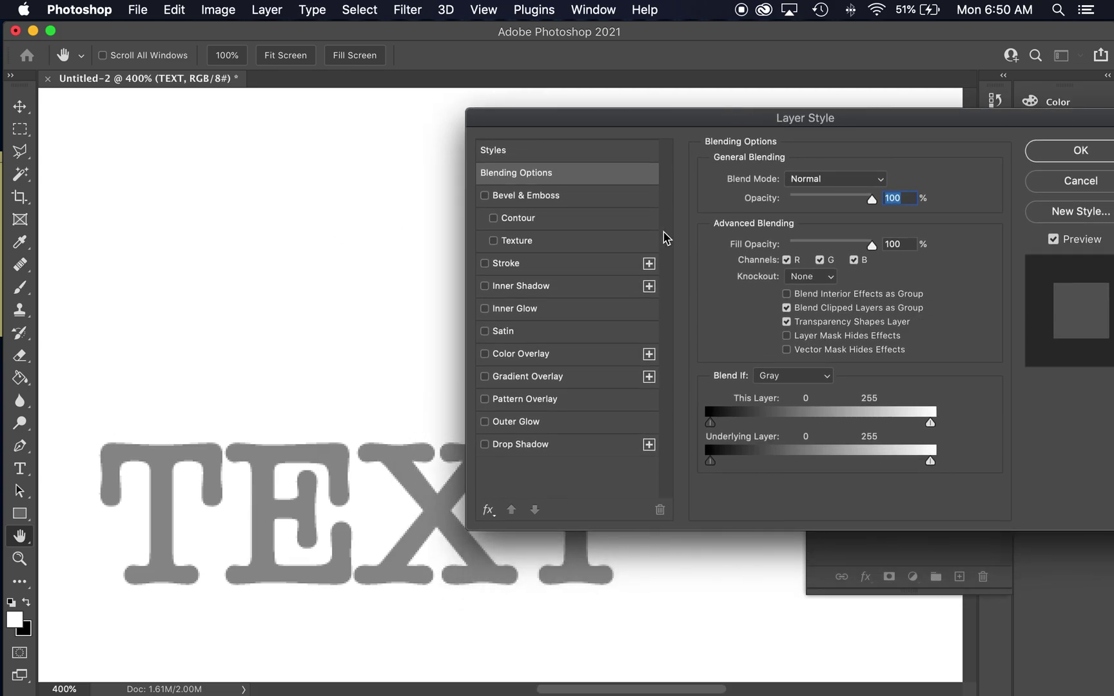
left_click(487, 445)
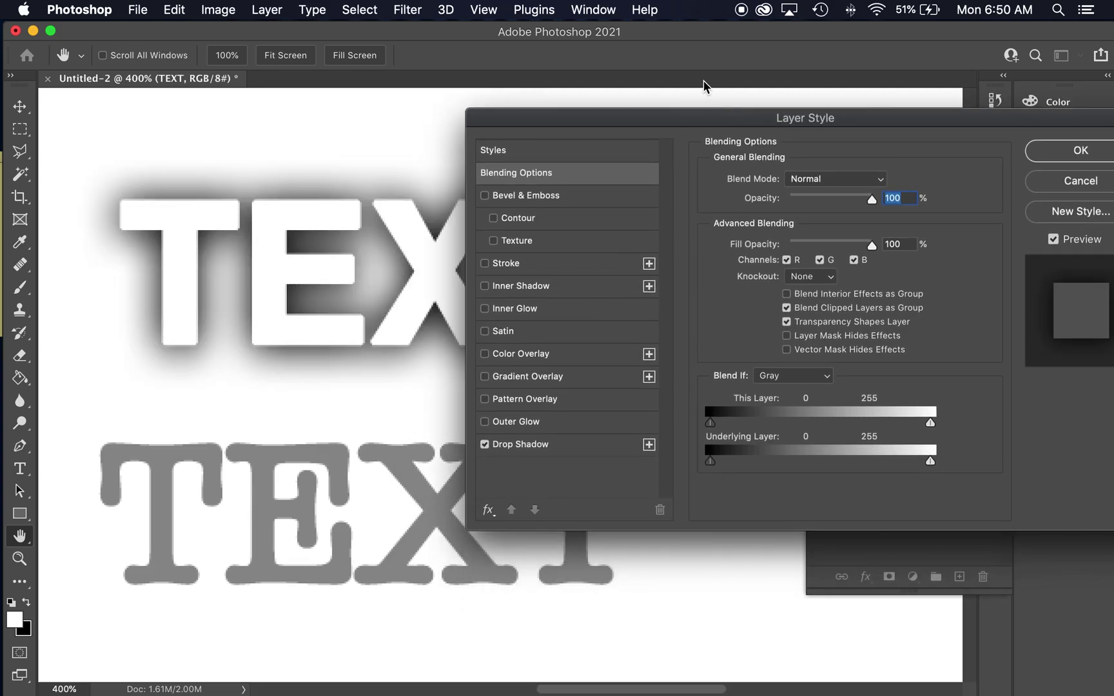
Step: Adjust the drop shadow to about 32% opacity, 7 px distance and 3 px size
left_click_drag(690, 121, 847, 119)
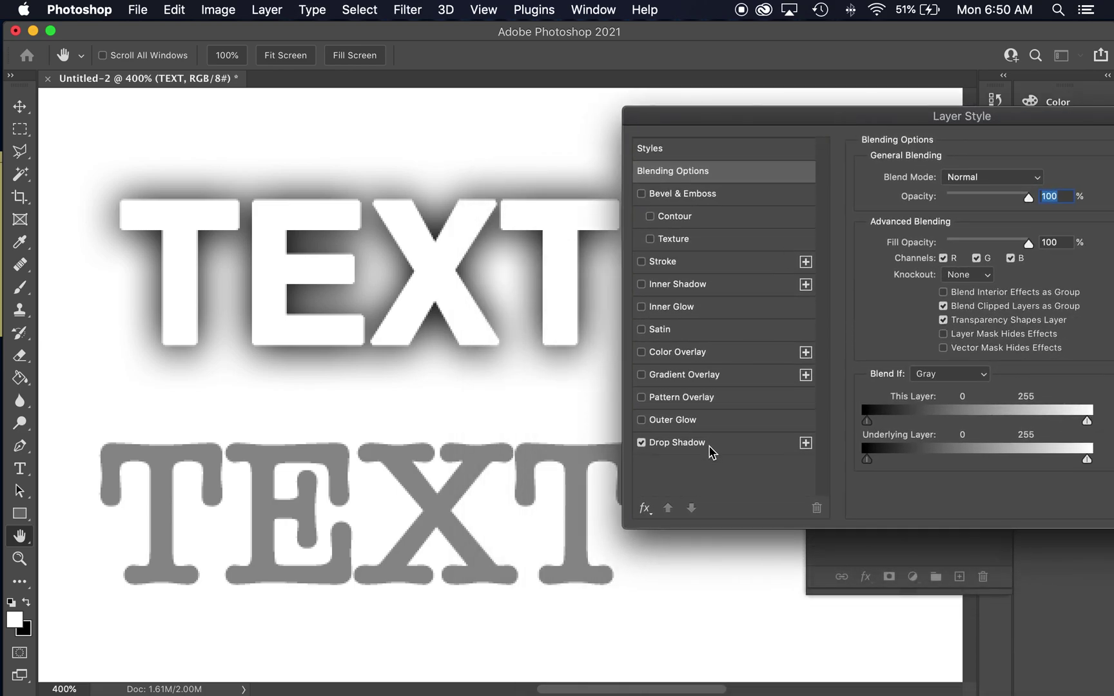
left_click_drag(884, 122, 847, 143)
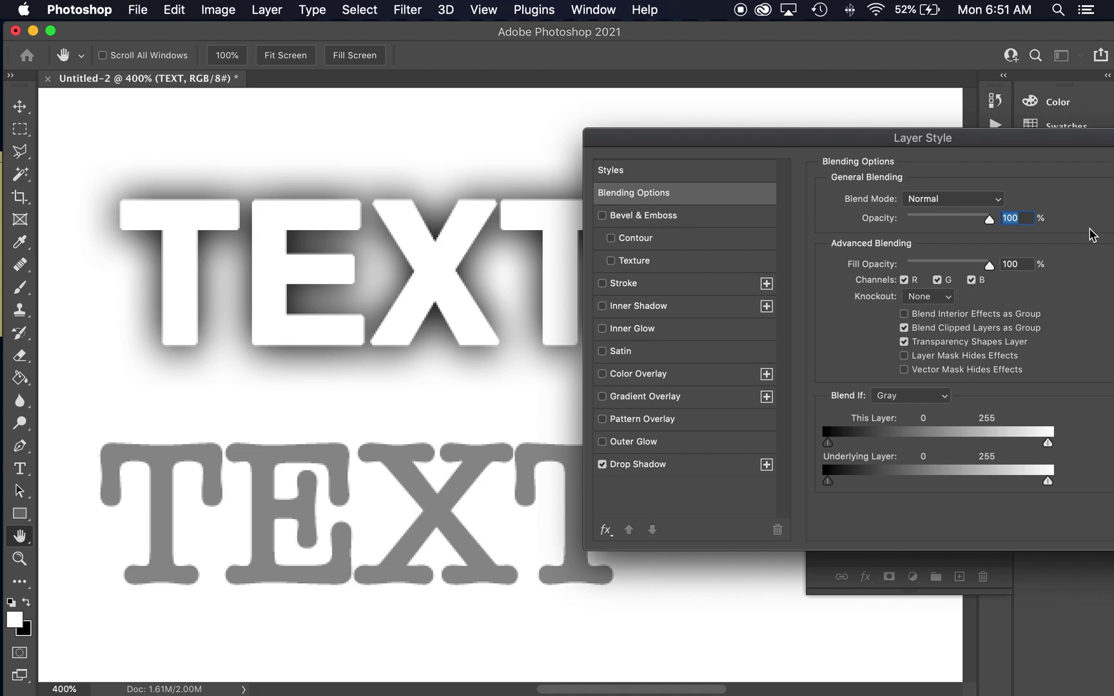
left_click(703, 469)
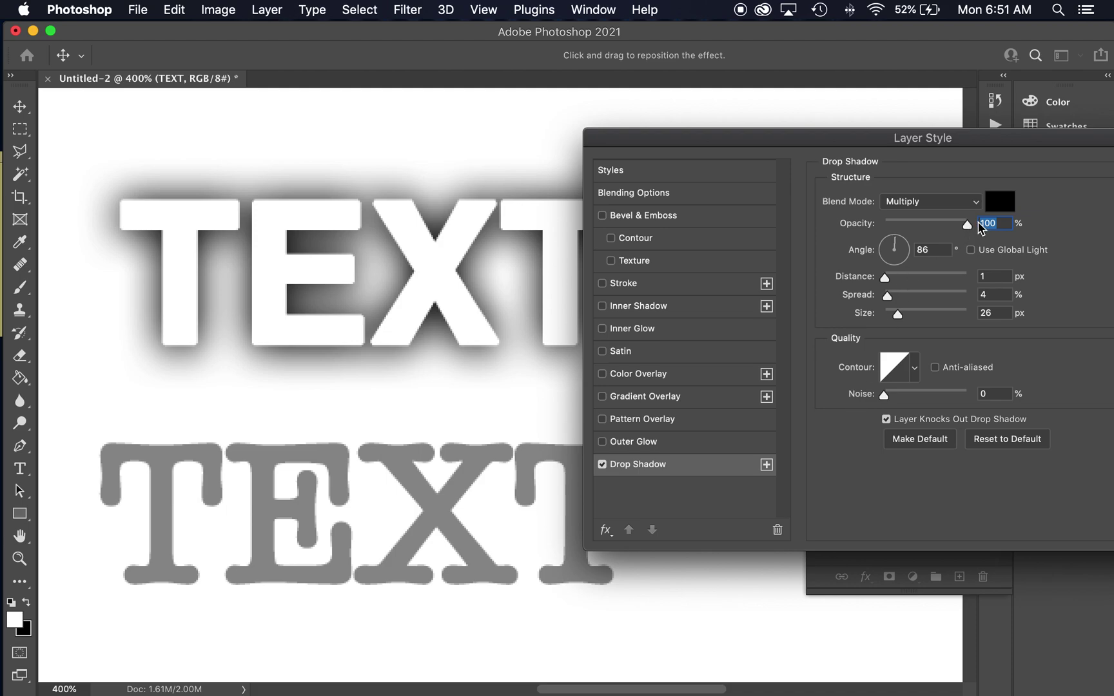
left_click_drag(968, 229, 936, 227)
left_click_drag(885, 278, 890, 315)
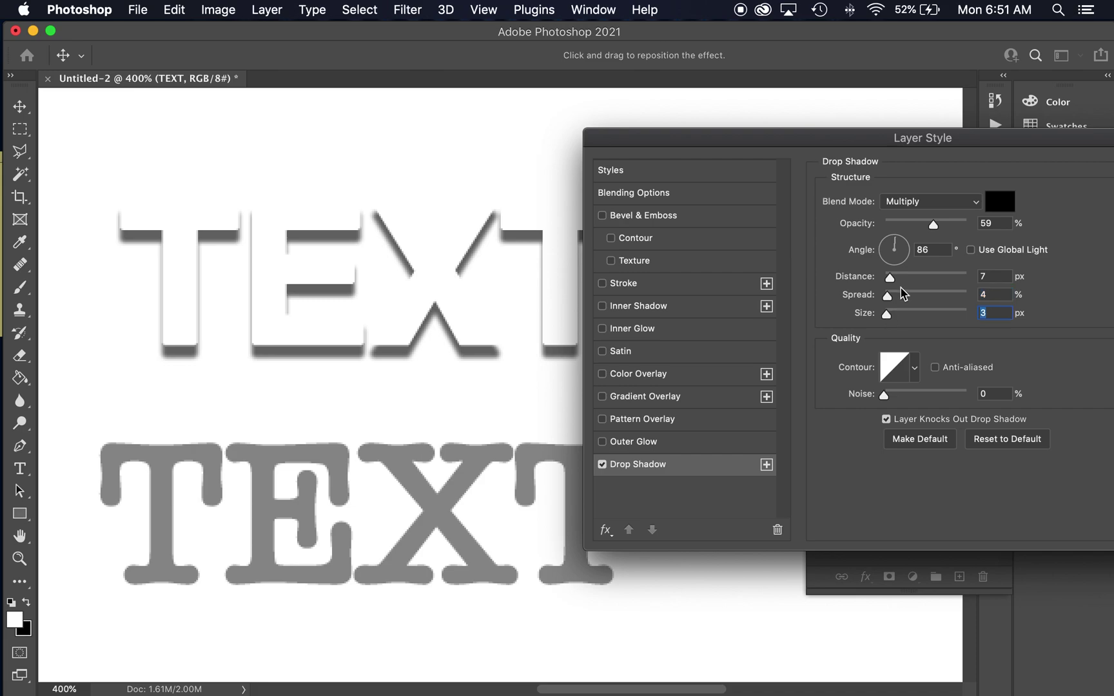
left_click_drag(932, 229, 912, 226)
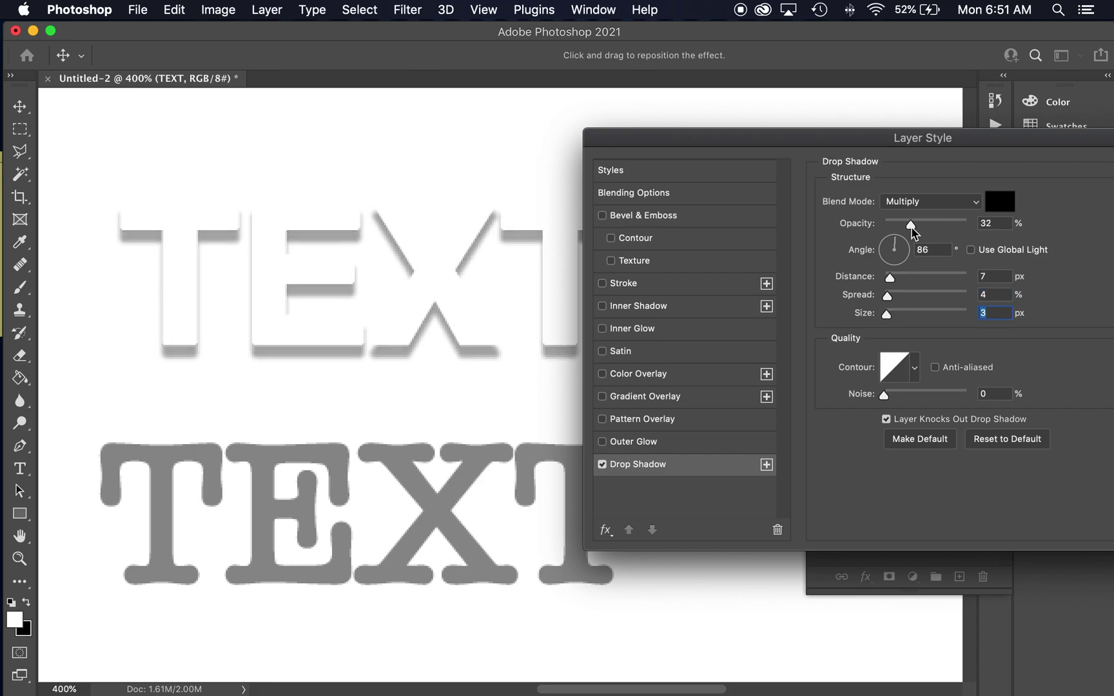
Step: Move the Layer Style dialog aside and enable a green Stroke on the top TEXT
left_click_drag(942, 143, 981, 169)
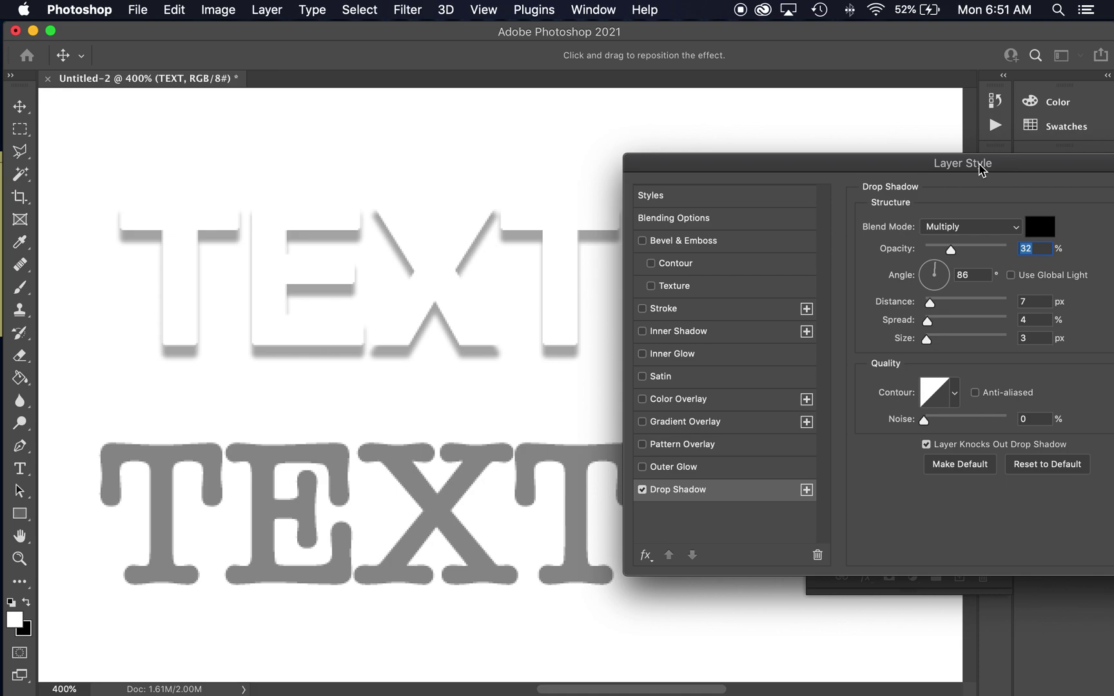
left_click_drag(981, 169, 1014, 157)
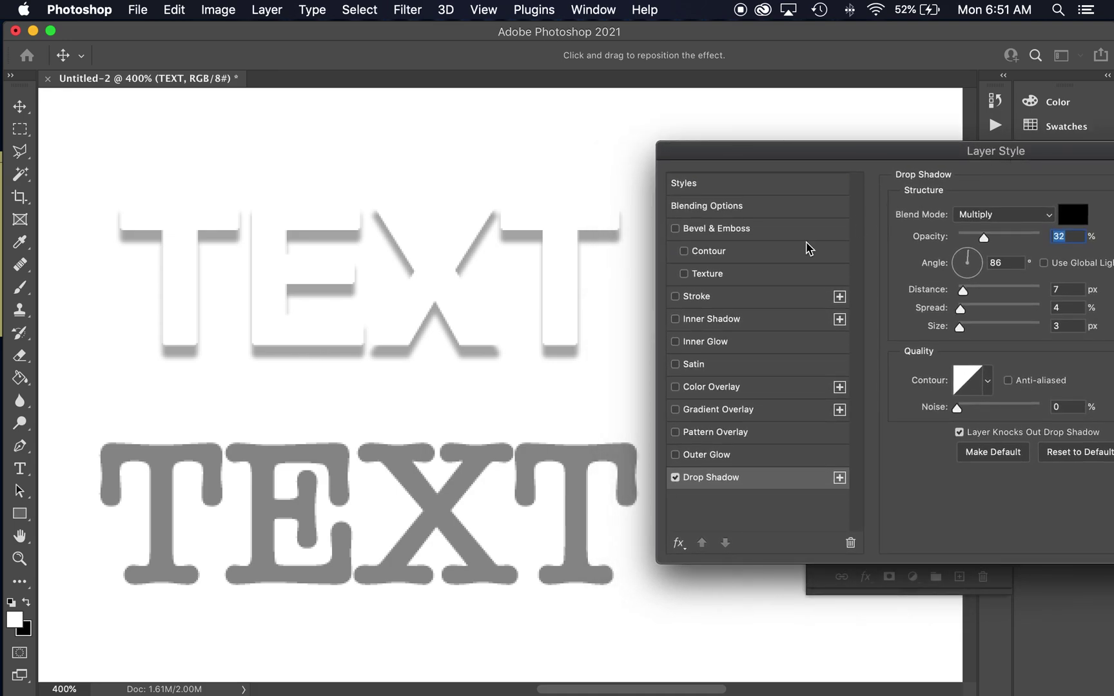
left_click(675, 298)
Step: Set the green stroke to 1 px Outside after trying Inside and Center, and enable Bevel & Emboss
left_click(734, 306)
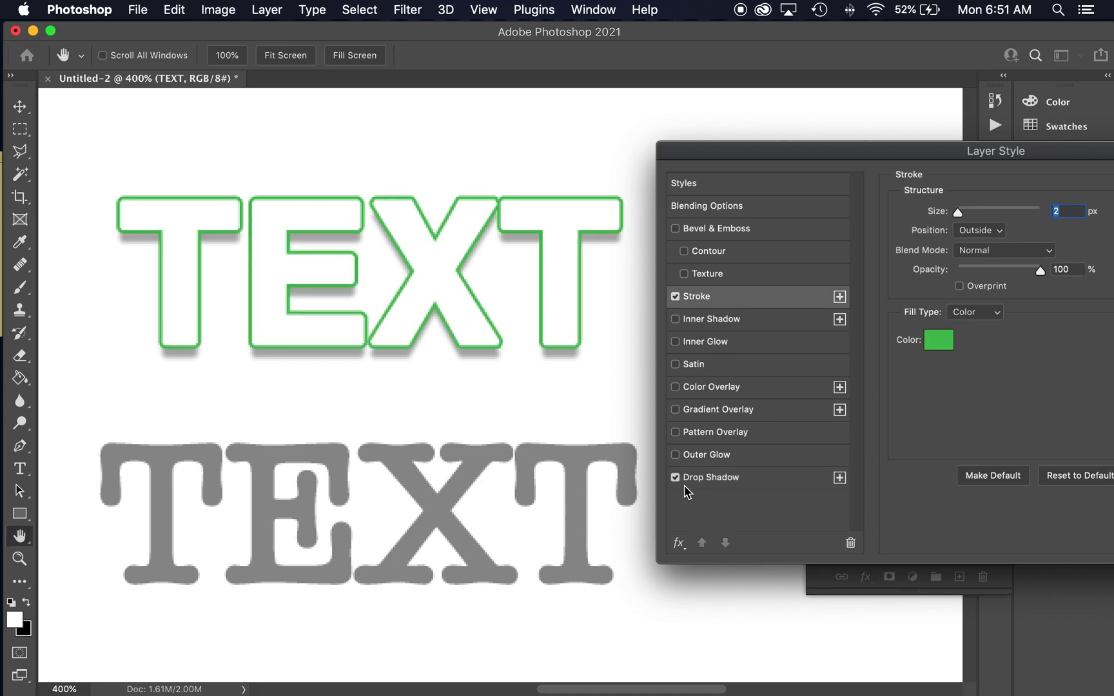
left_click_drag(978, 156, 922, 159)
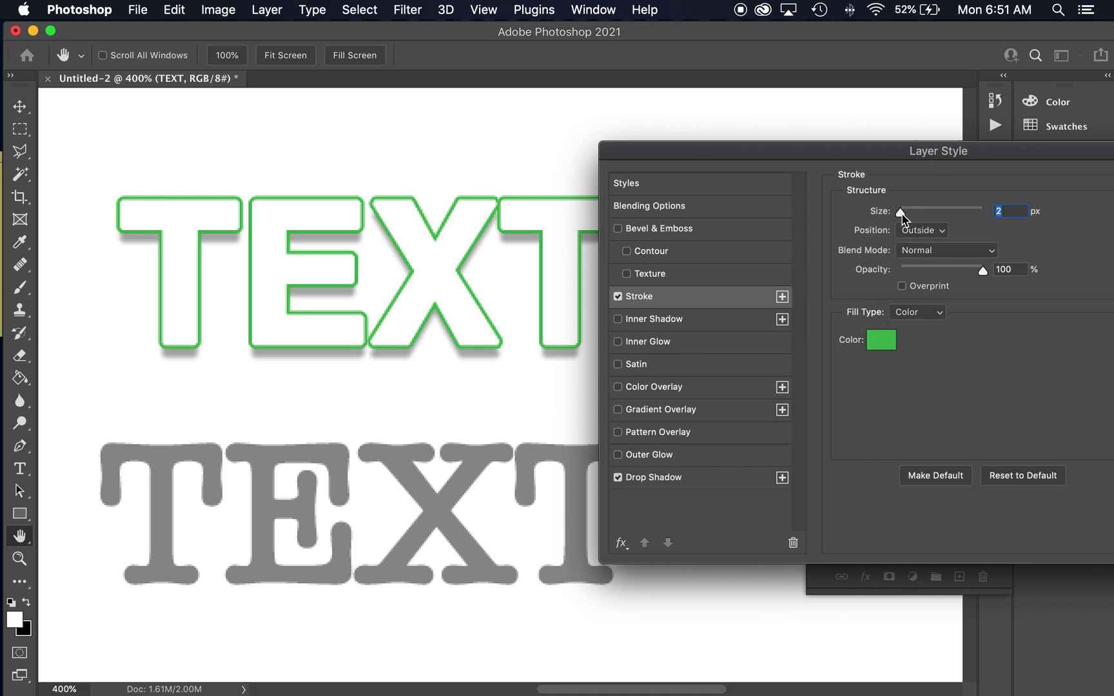
left_click_drag(901, 214, 899, 214)
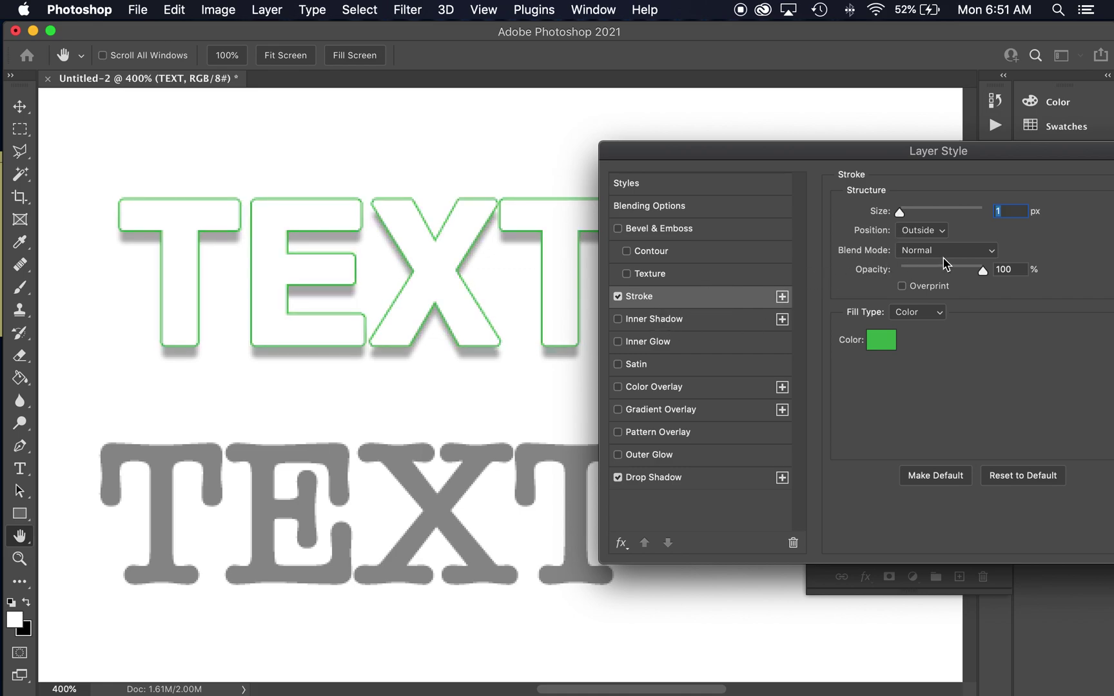
left_click(939, 231)
left_click(936, 242)
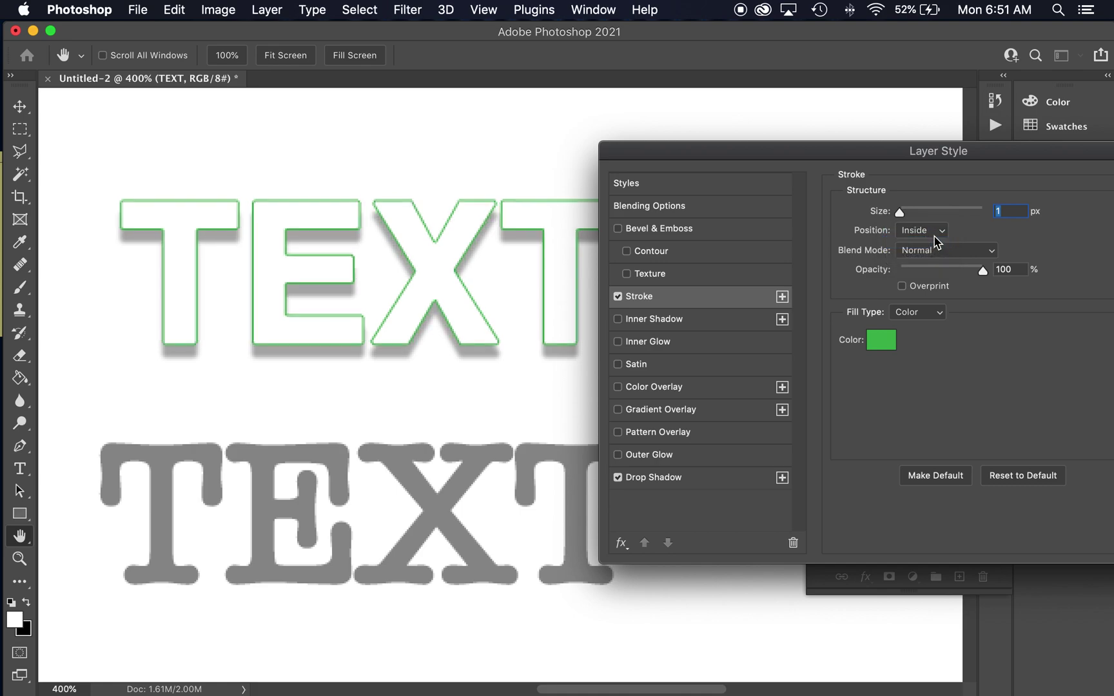
left_click(938, 233)
left_click(933, 242)
left_click(931, 230)
left_click(928, 204)
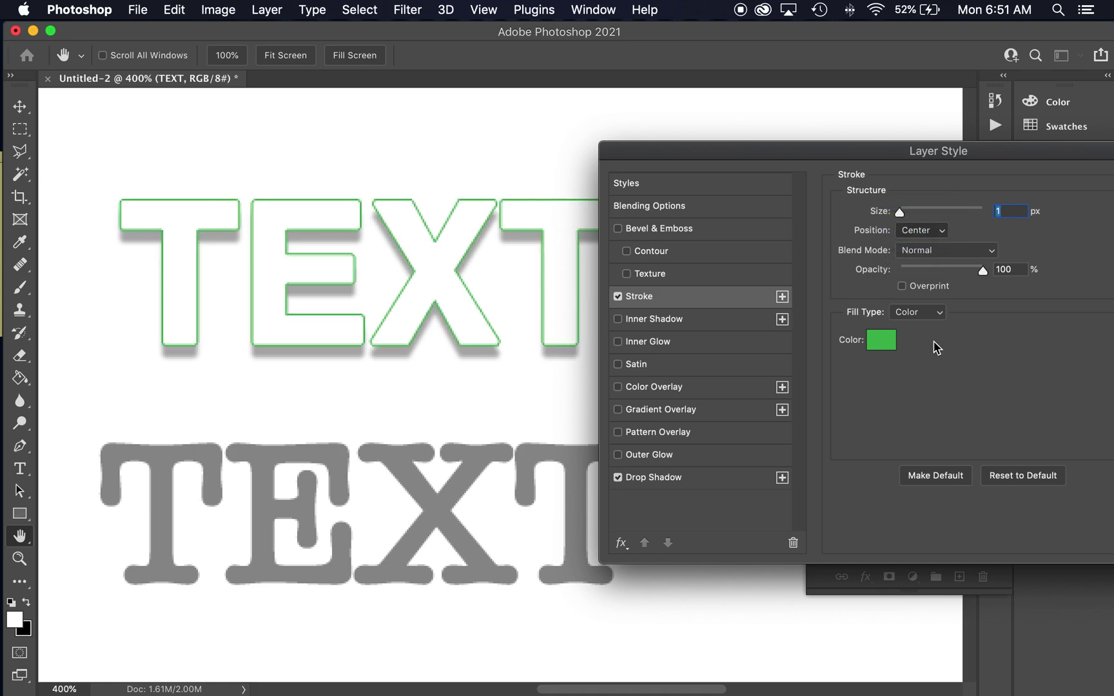
left_click(617, 228)
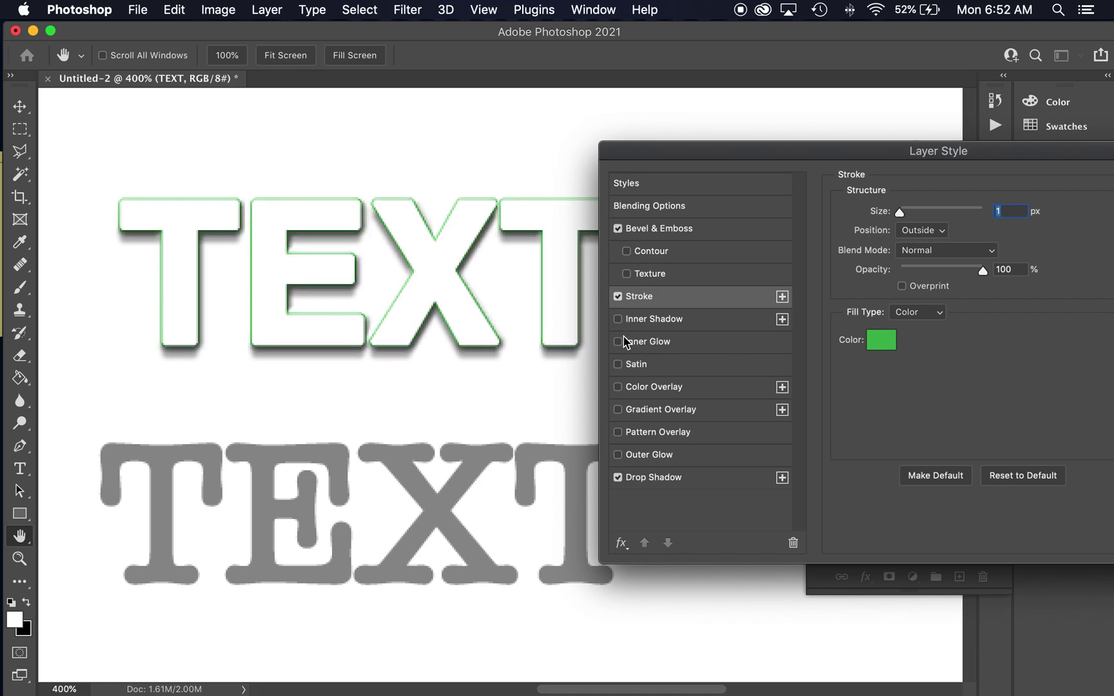
Step: Fill the top TEXT with a foliage Pattern Overlay at 85% scale, dropping Color Overlay, and apply
left_click(618, 388)
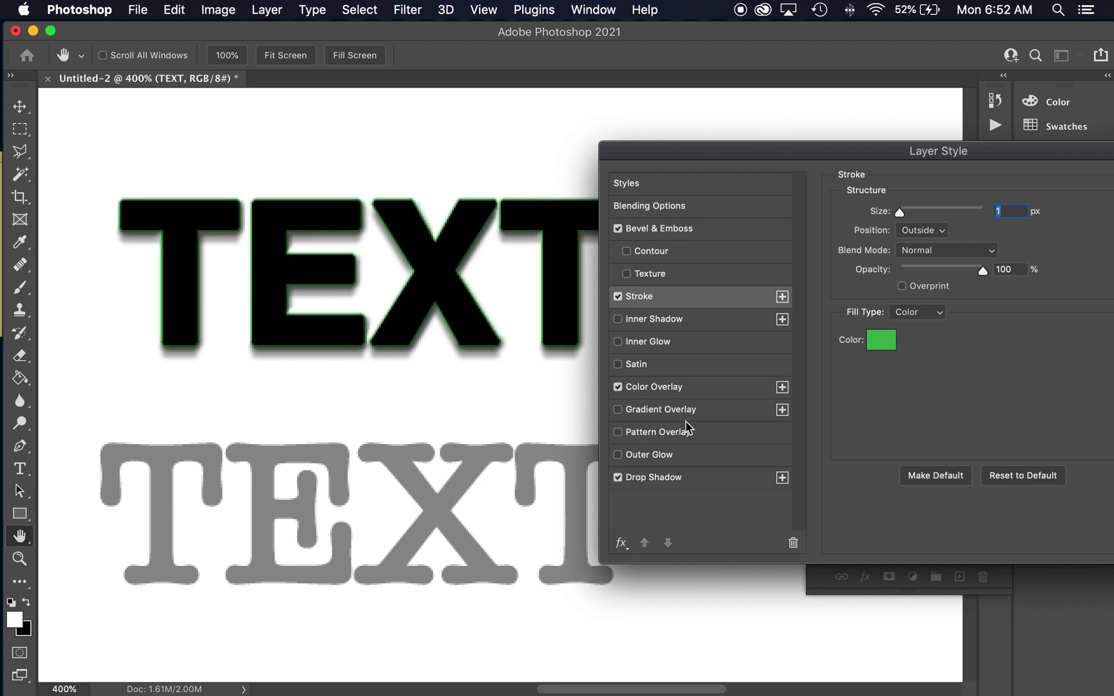
left_click(653, 435)
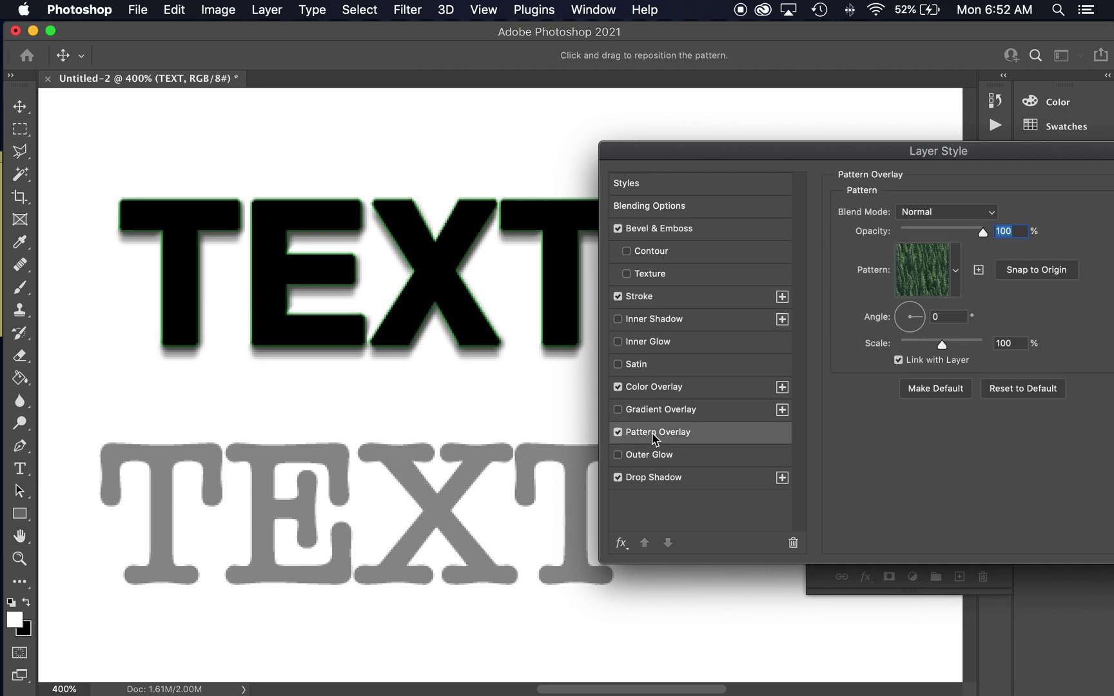
left_click(617, 387)
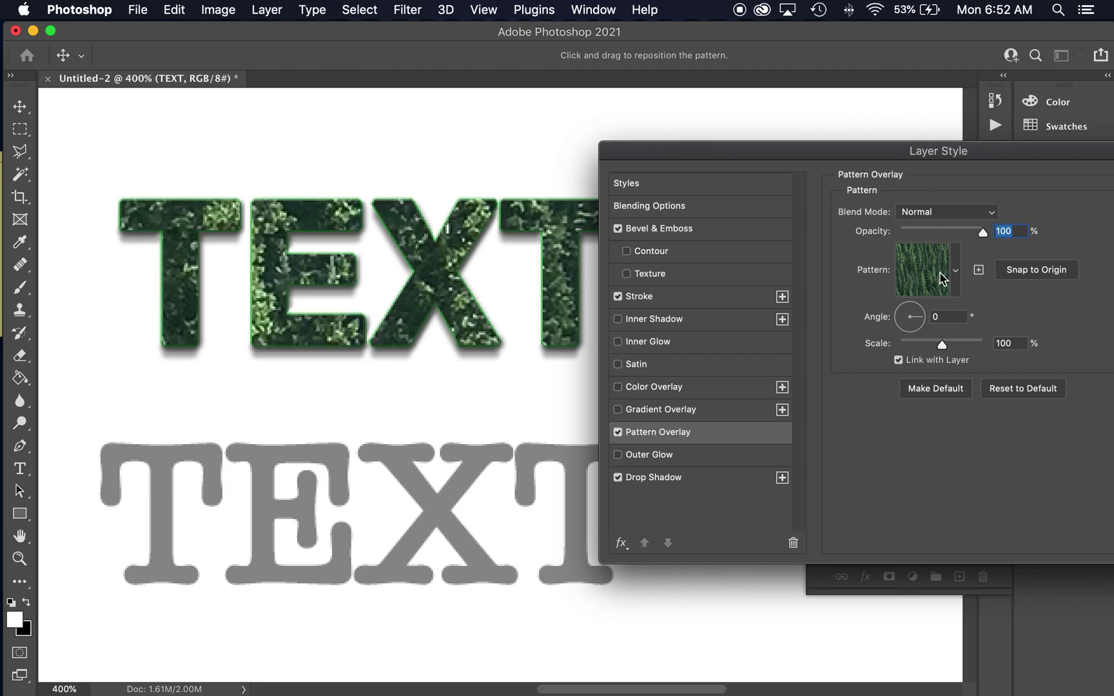
mouse_move(942, 345)
left_mouse_down()
mouse_move(914, 347)
mouse_move(936, 347)
left_mouse_up()
left_click_drag(1019, 153, 863, 144)
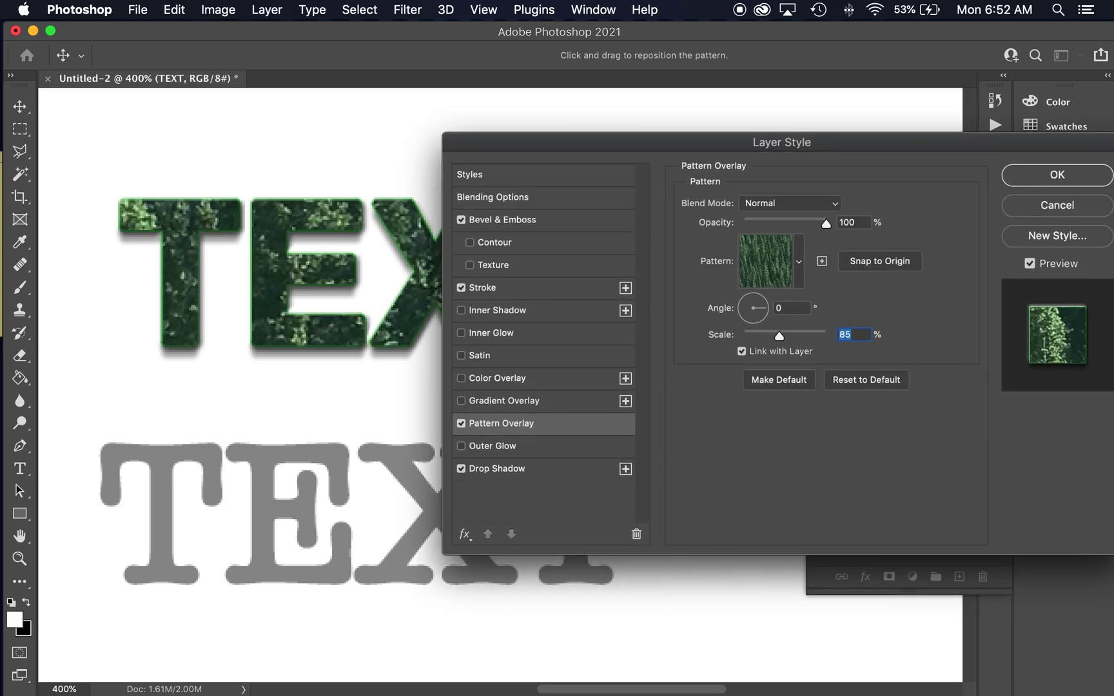
left_click(1048, 184)
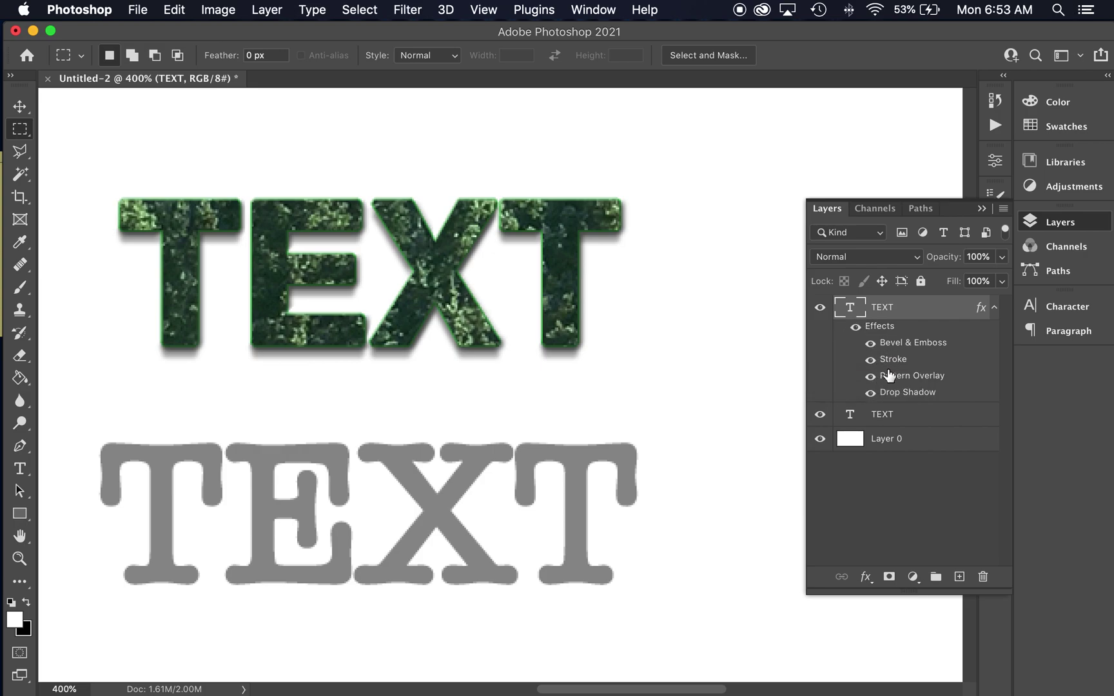
left_click(870, 392)
left_click(869, 393)
left_click(994, 308)
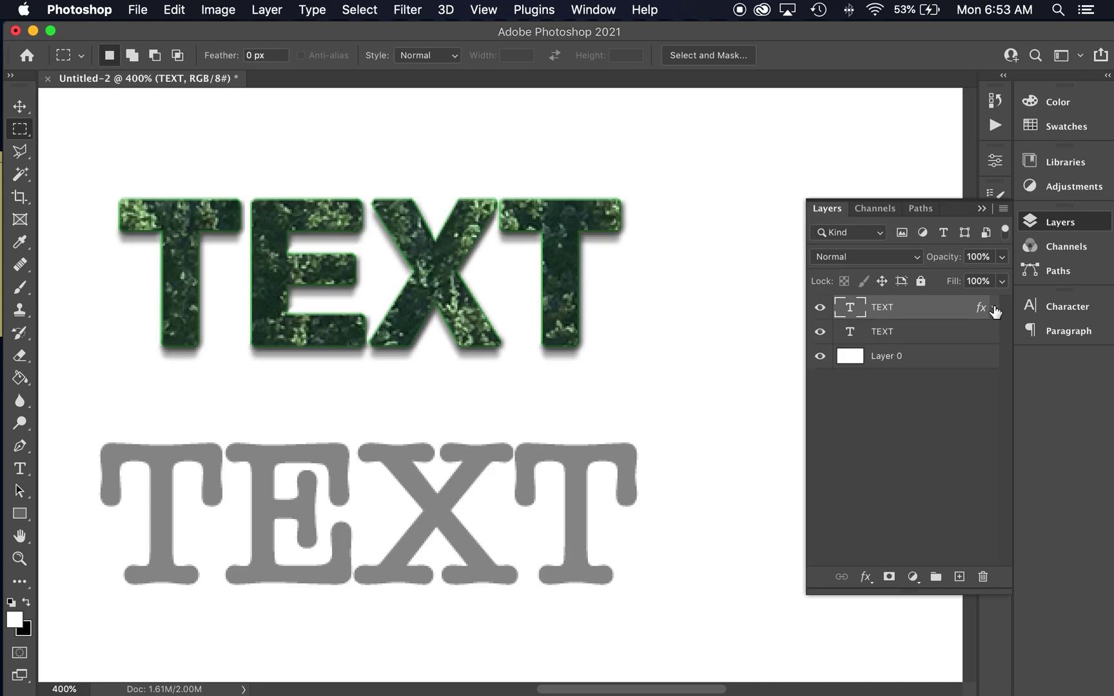
left_click(995, 308)
left_click(994, 308)
left_click(994, 308)
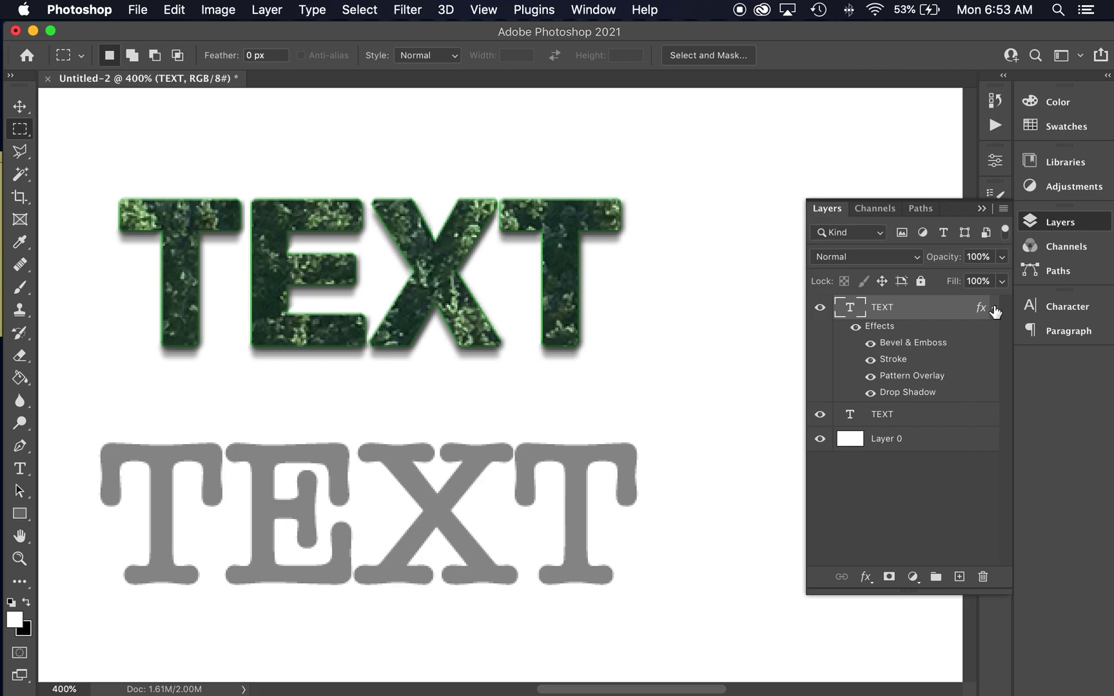
left_click(994, 308)
left_click(994, 309)
left_click(870, 376)
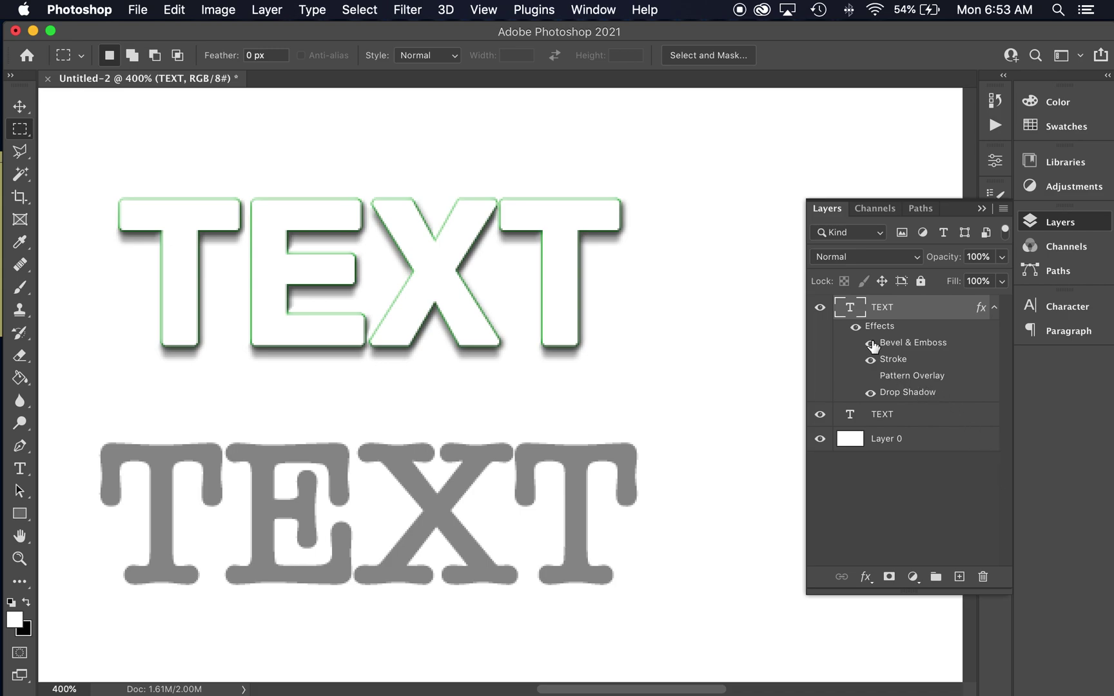
left_click(871, 359)
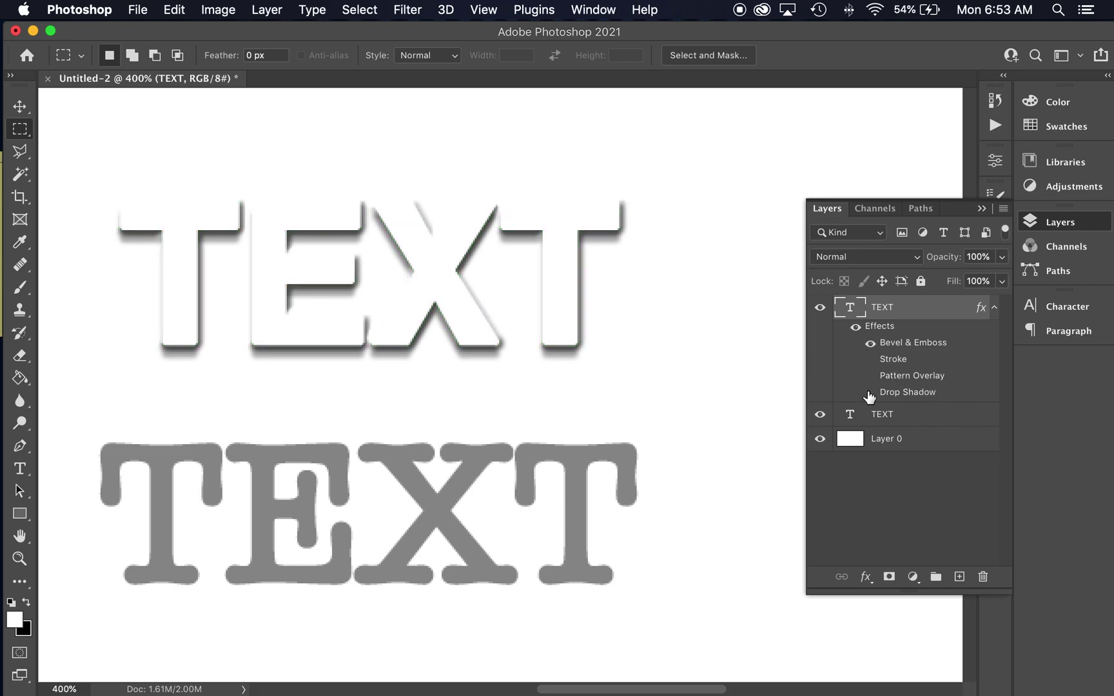
left_click(870, 393)
left_click(871, 393)
left_click(870, 376)
left_click(870, 359)
left_click(870, 342)
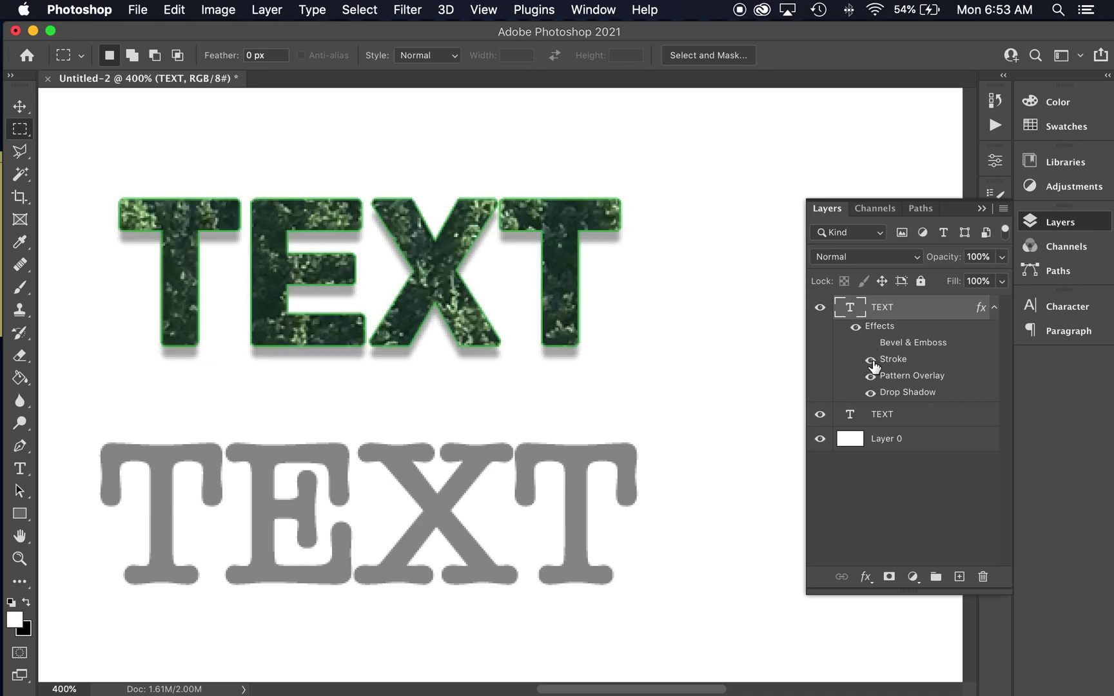
left_click(871, 360)
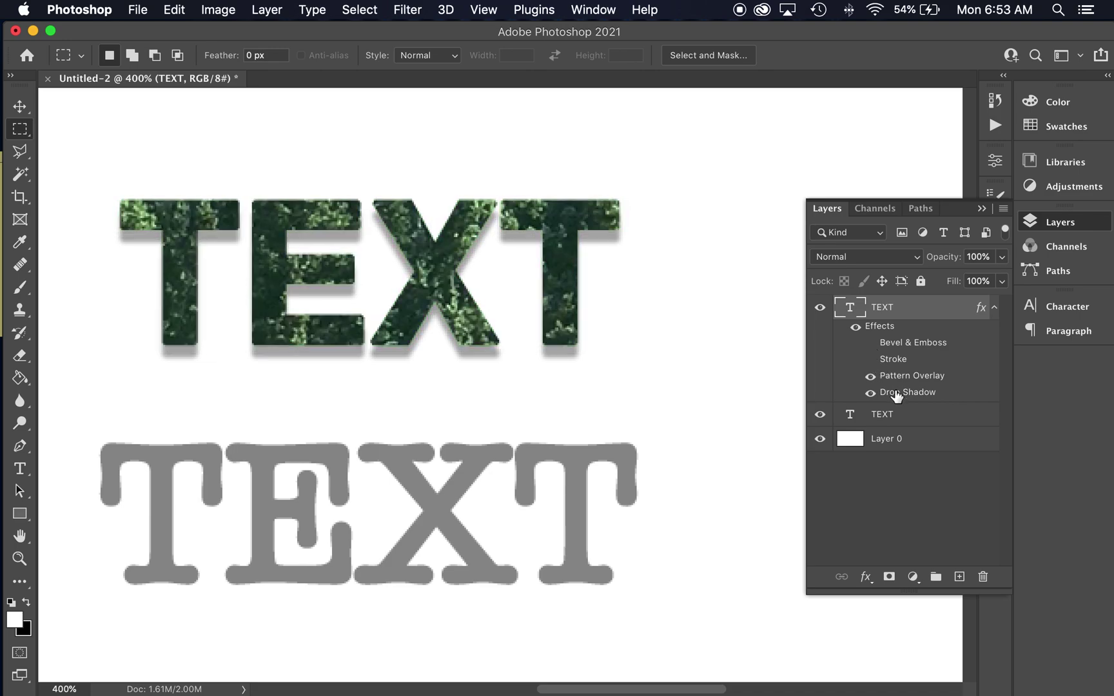
left_click(870, 359)
left_click(871, 342)
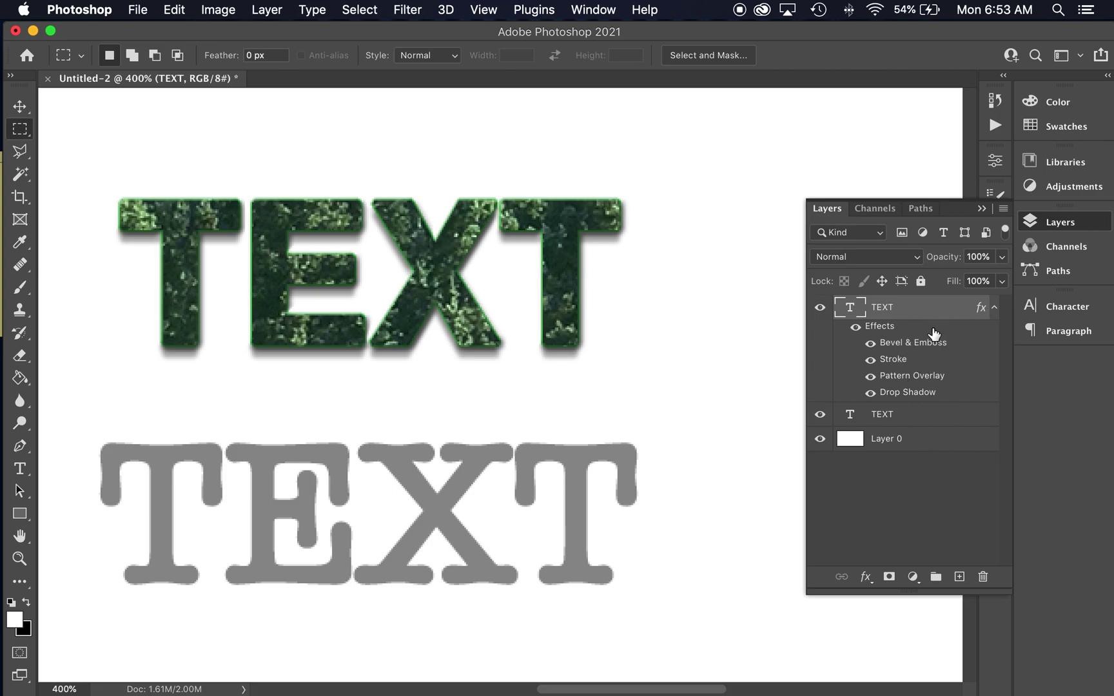
double_click(925, 416)
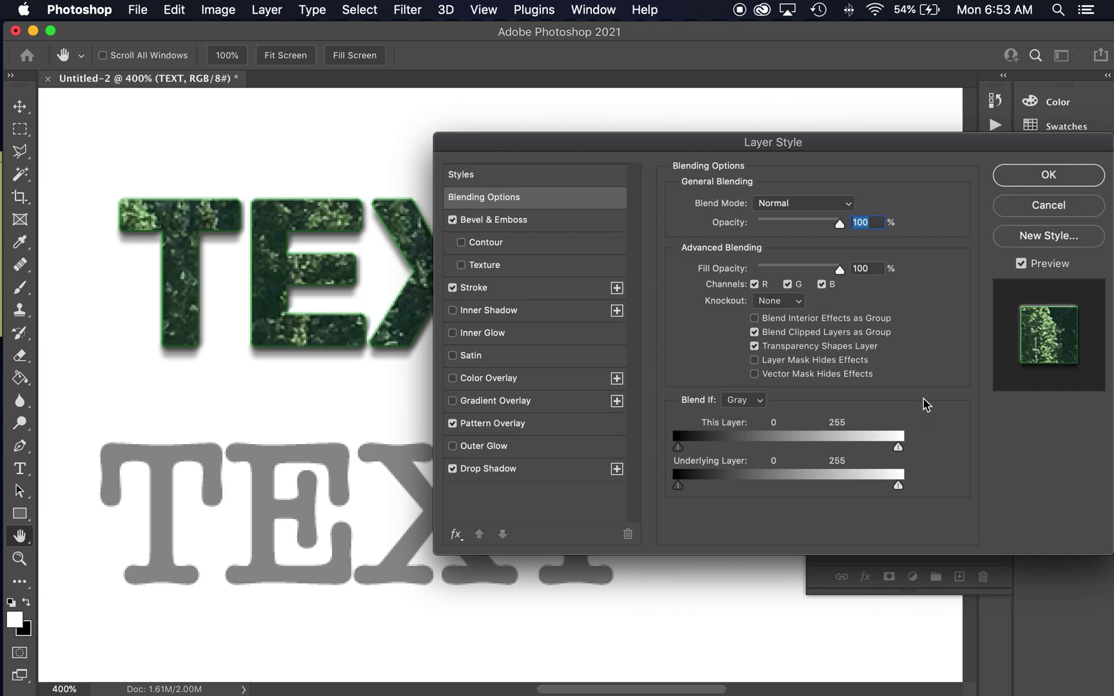
left_click(1061, 177)
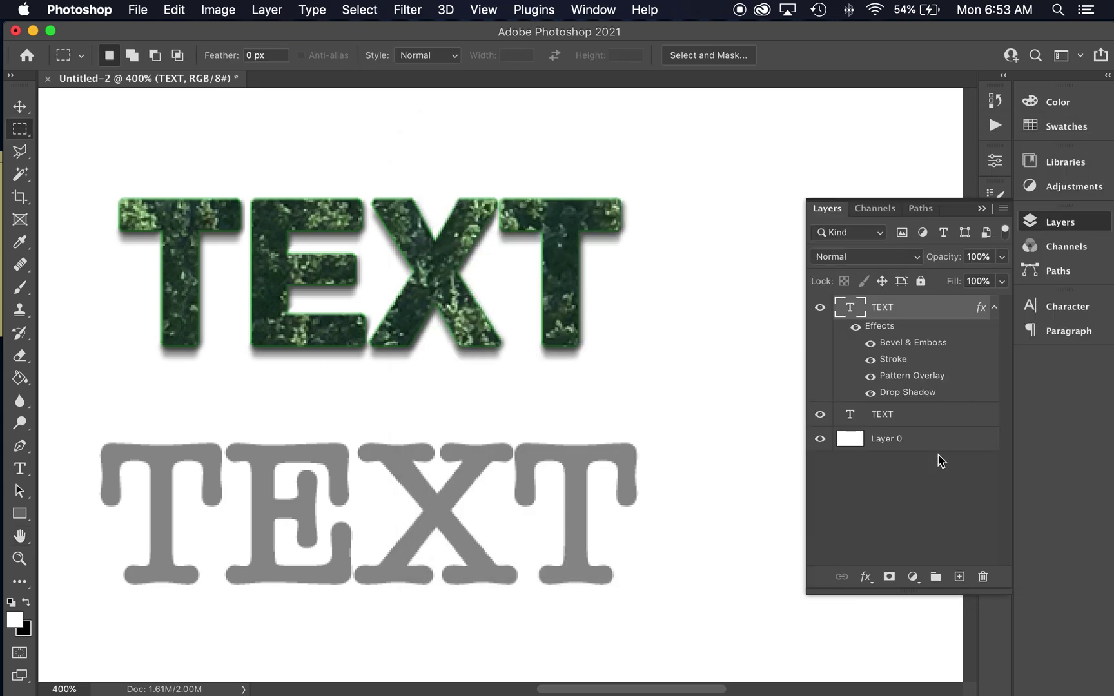
Step: Copy the layer style from the top TEXT layer
right_click(933, 314)
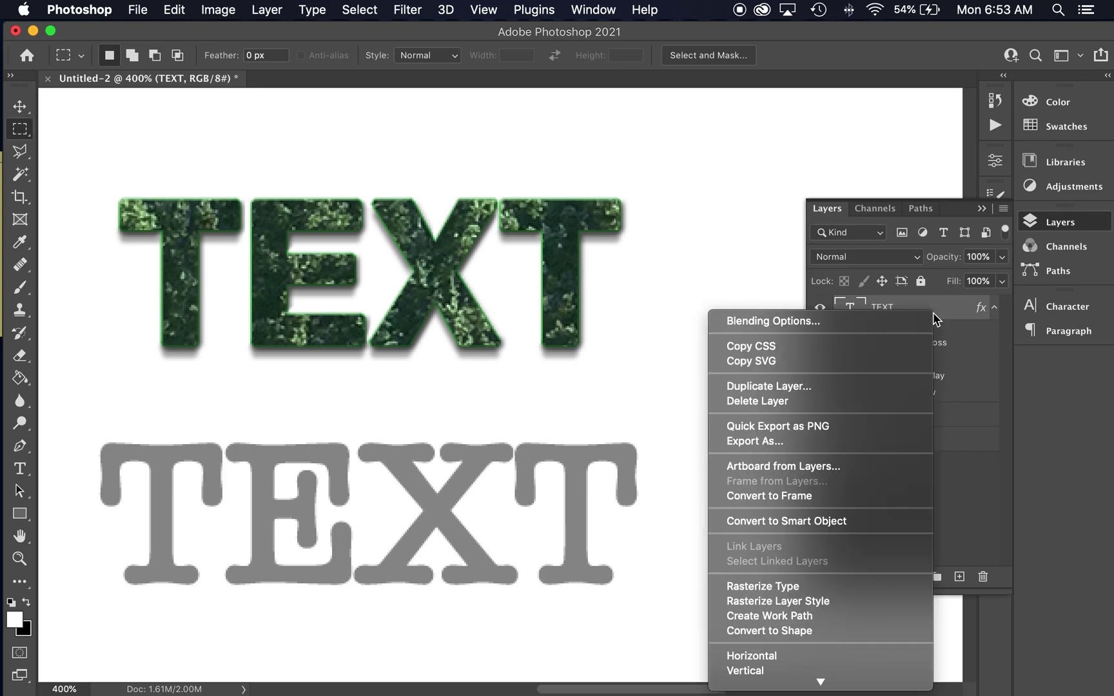
scroll(885, 368, "down", 10)
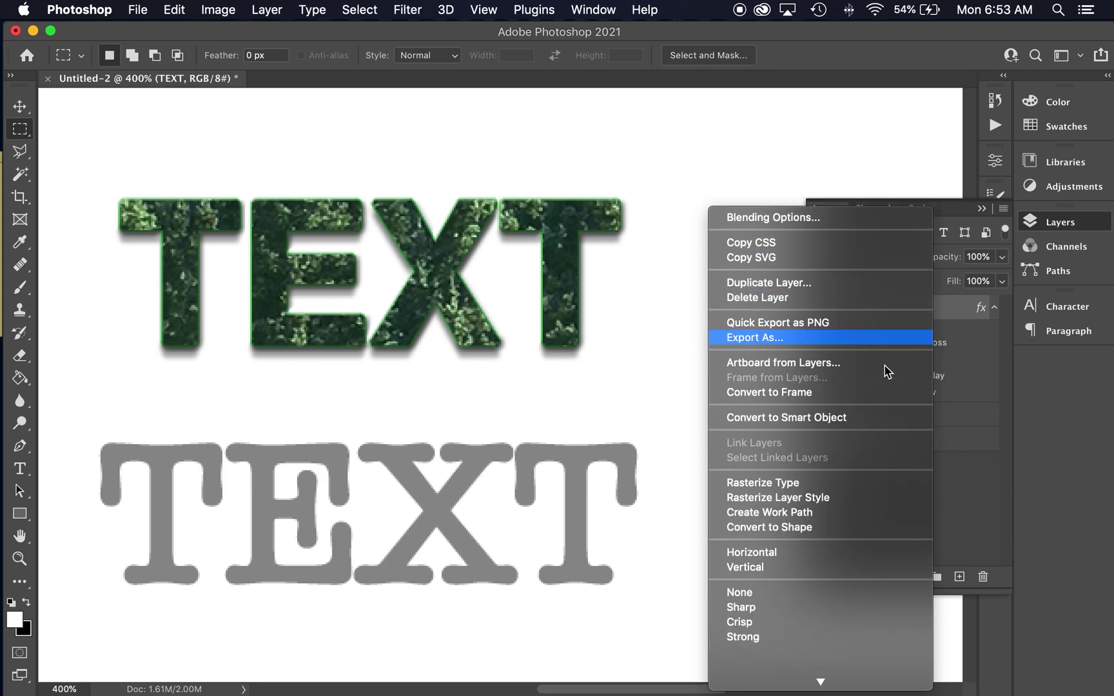
scroll(885, 371, "down", 2)
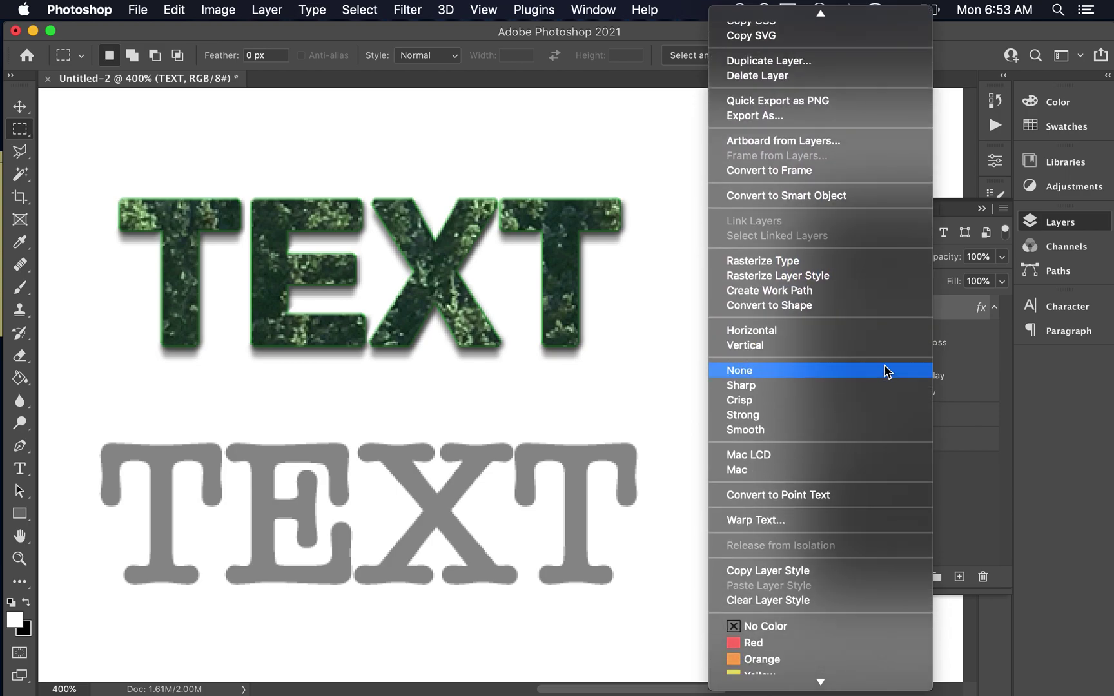
scroll(885, 371, "up", 1)
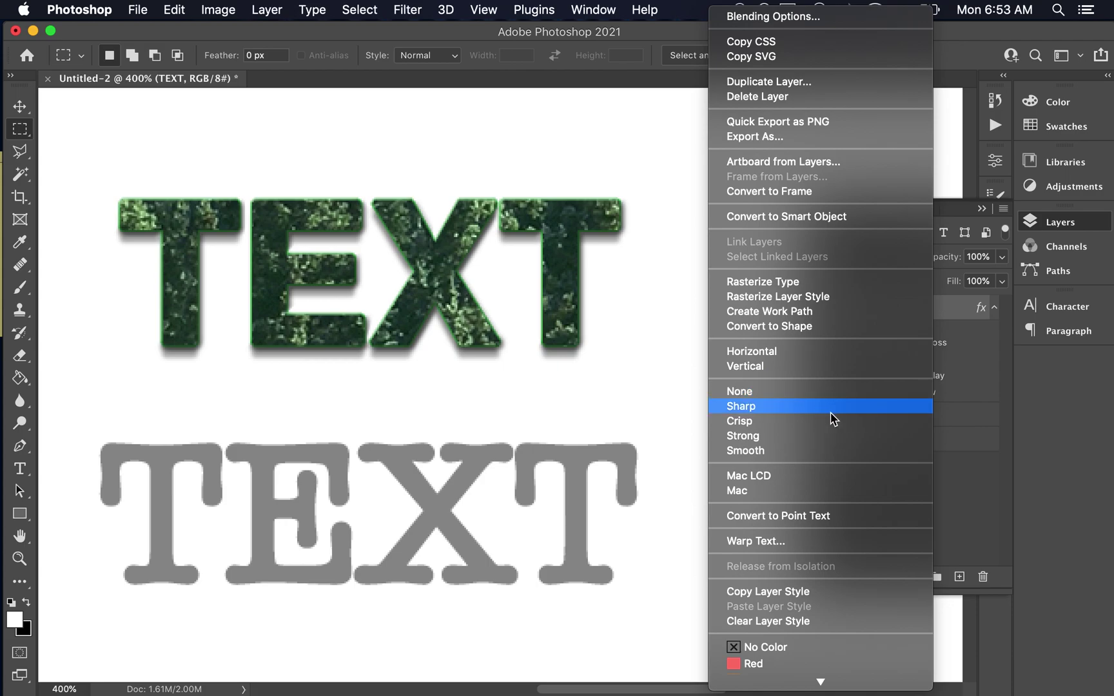
scroll(891, 410, "down", 5)
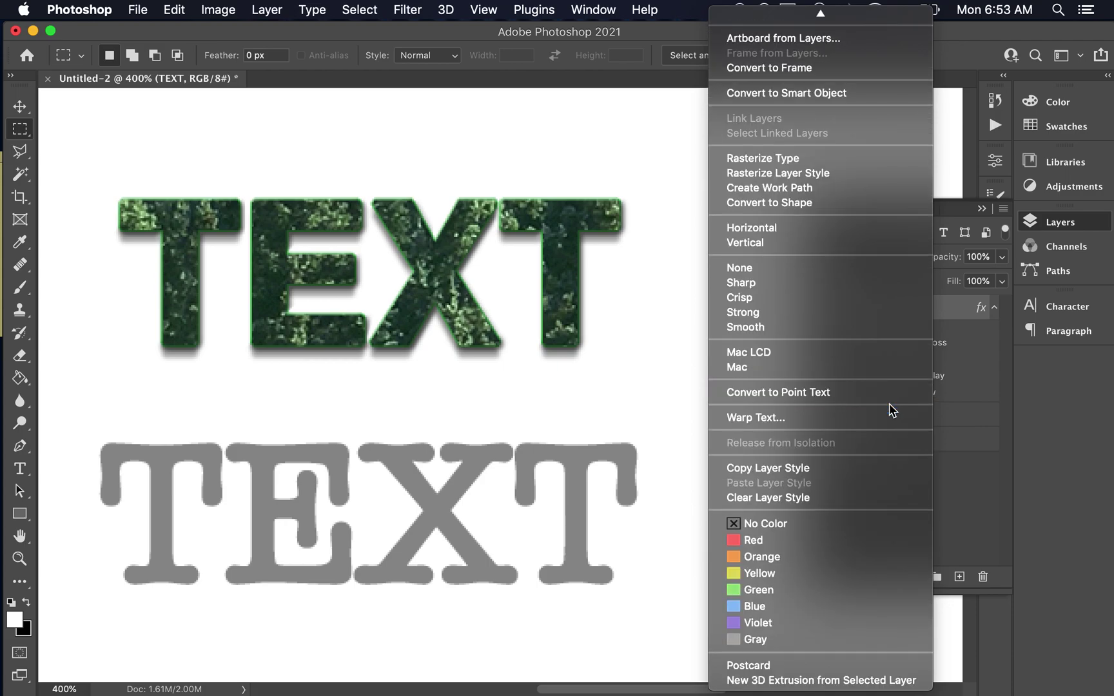
left_click(758, 468)
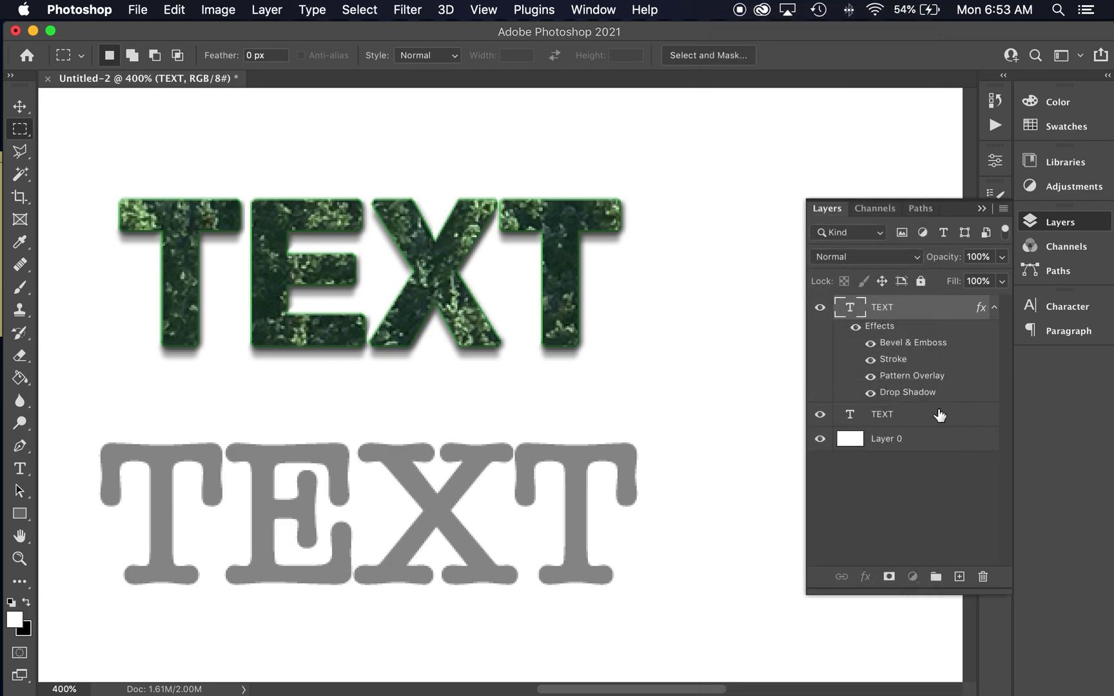
Step: Paste the copied layer style onto the lower serif TEXT layer
left_click(939, 415)
left_click(817, 418)
left_click(818, 418)
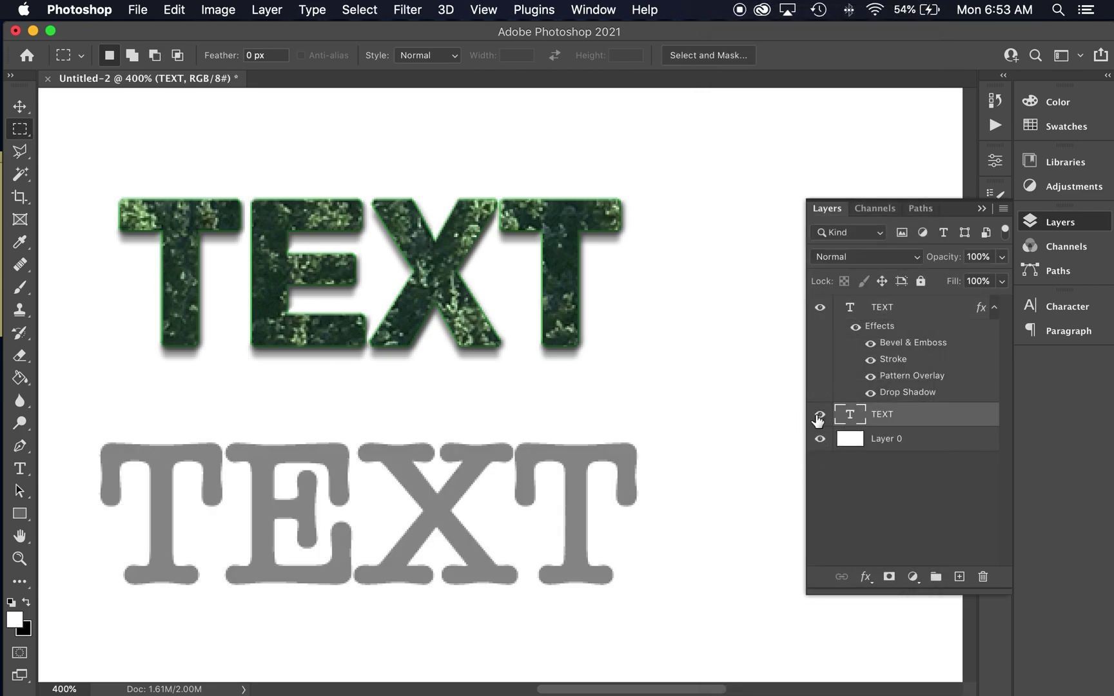
right_click(940, 415)
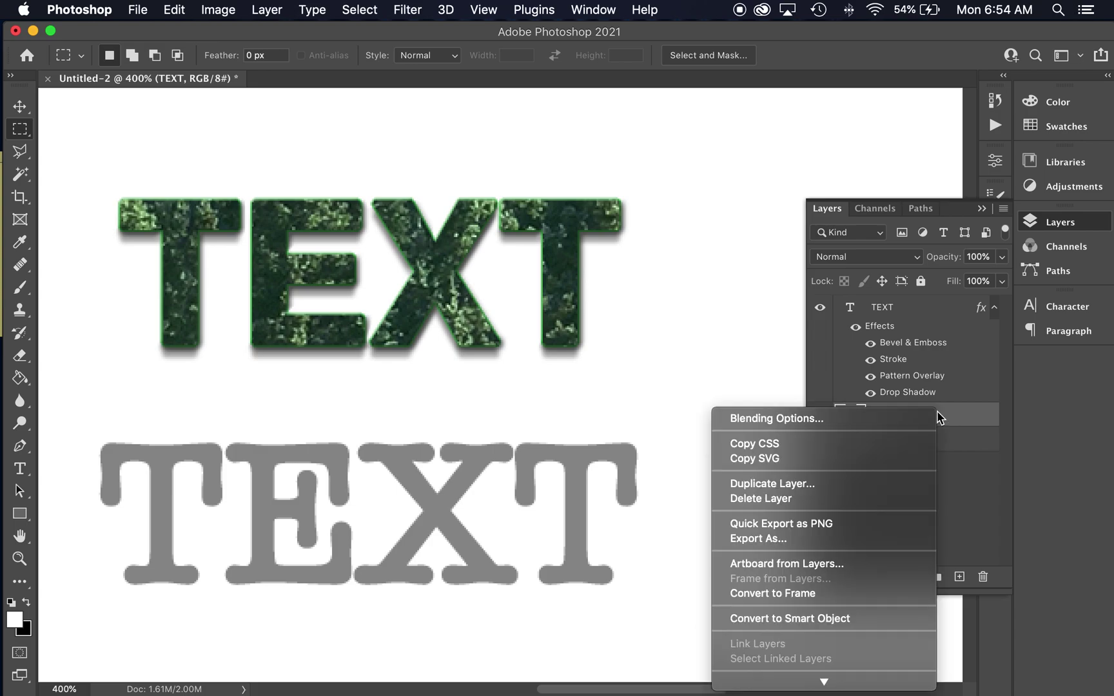
scroll(898, 445, "down", 5)
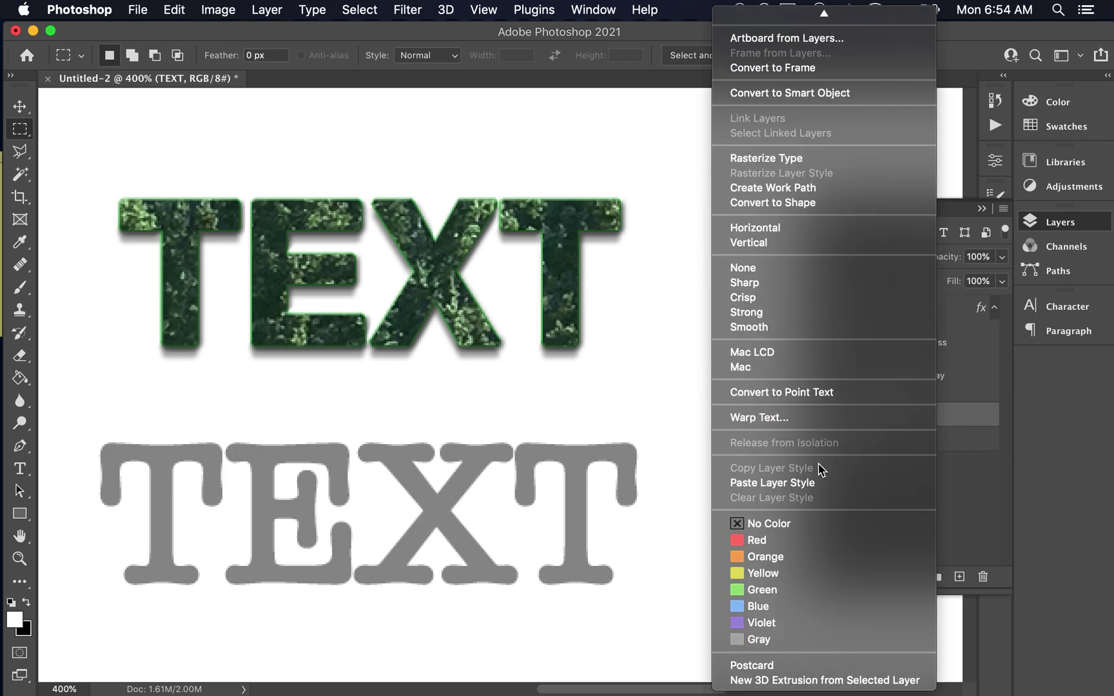
left_click(785, 483)
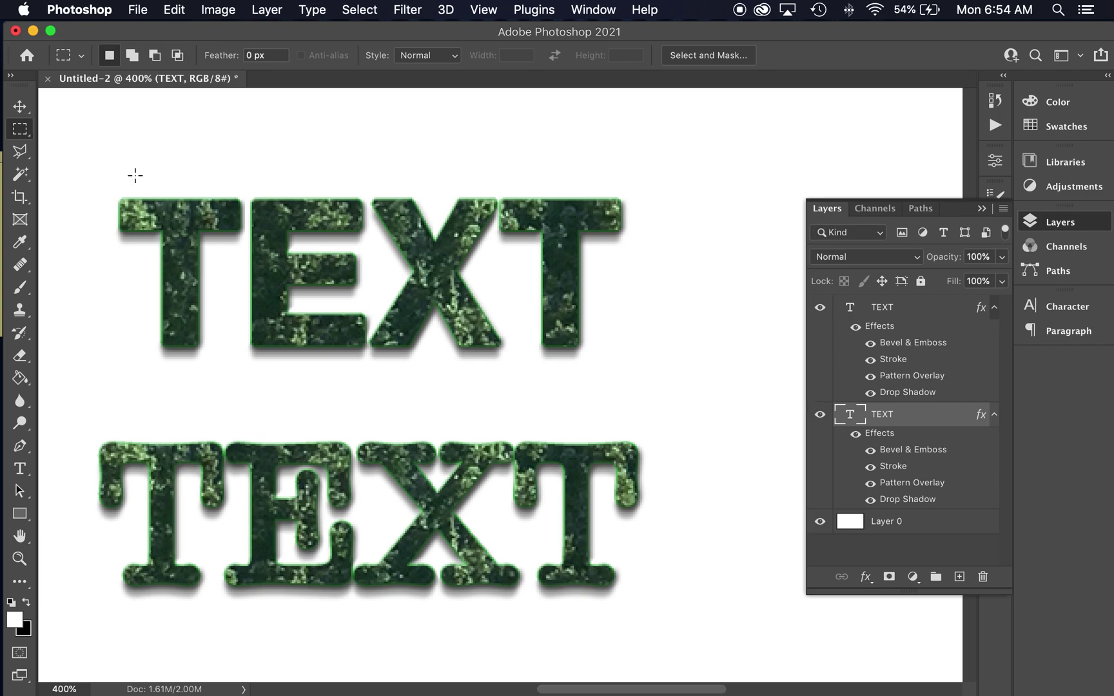
Step: Zoom out to 300% and open the lower TEXT layer's Layer Style dialog
key("super+minus")
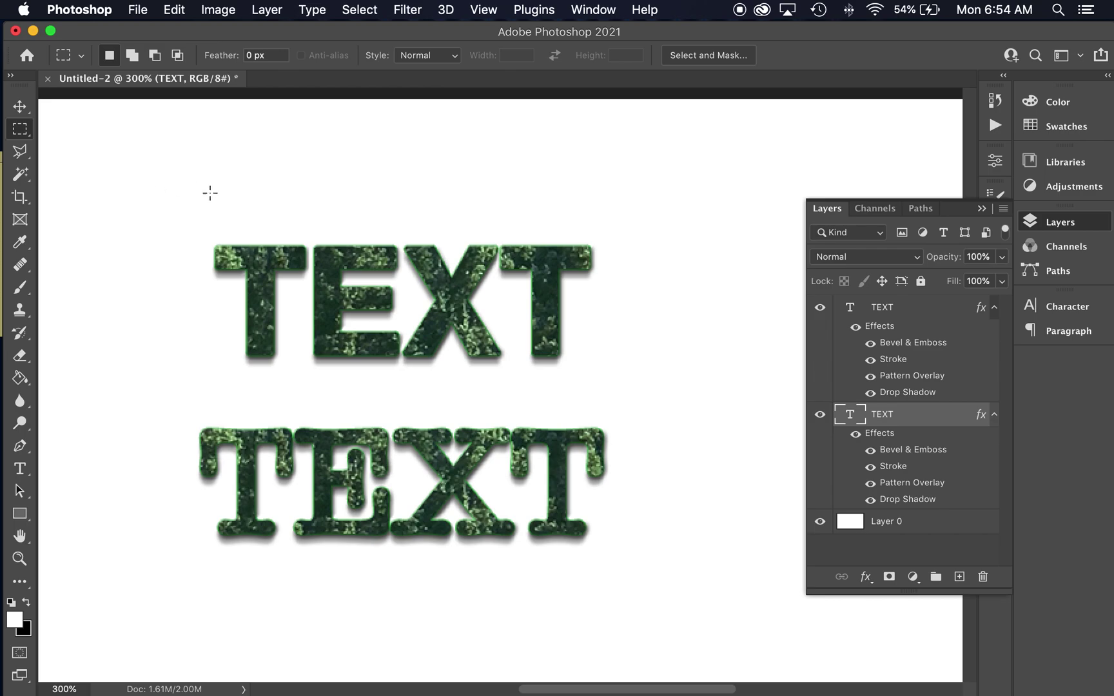
left_click(994, 414)
left_click(995, 416)
double_click(946, 442)
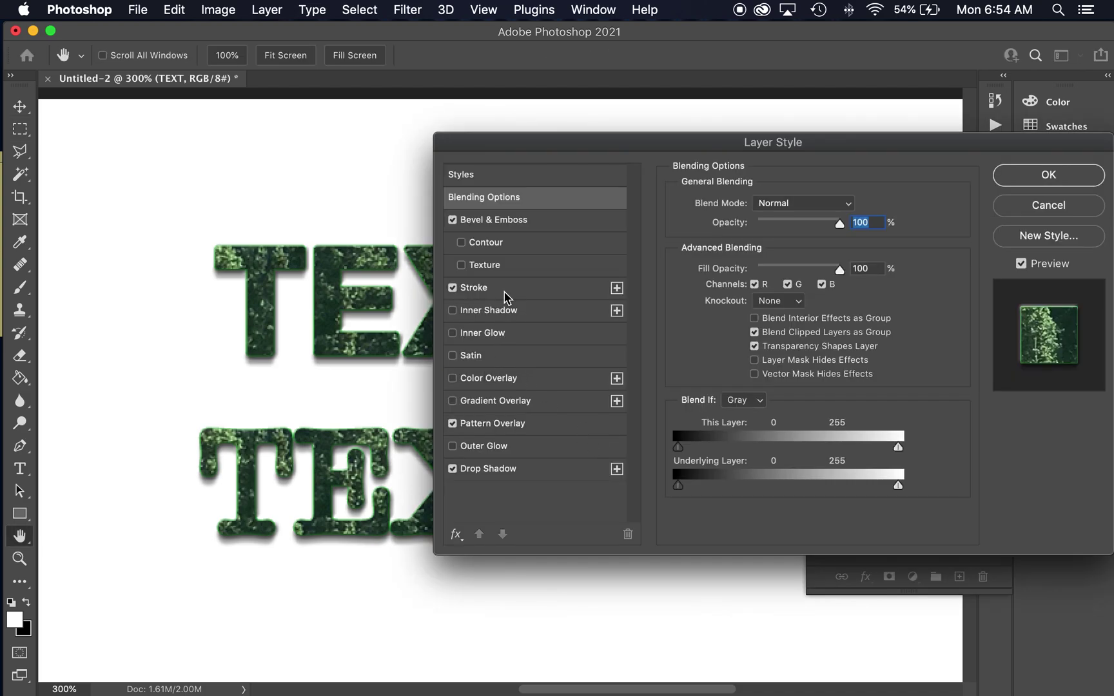
Step: Swap the Pattern Overlay to the first Grass pattern at 45% scale and apply it
left_click(548, 429)
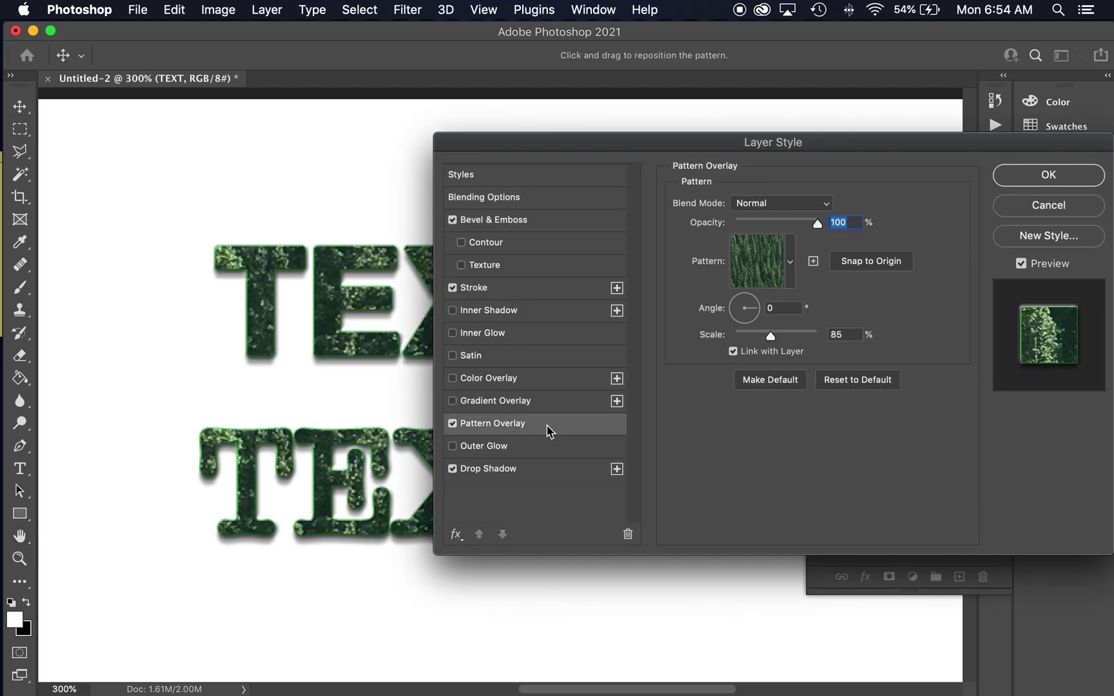
left_click(791, 262)
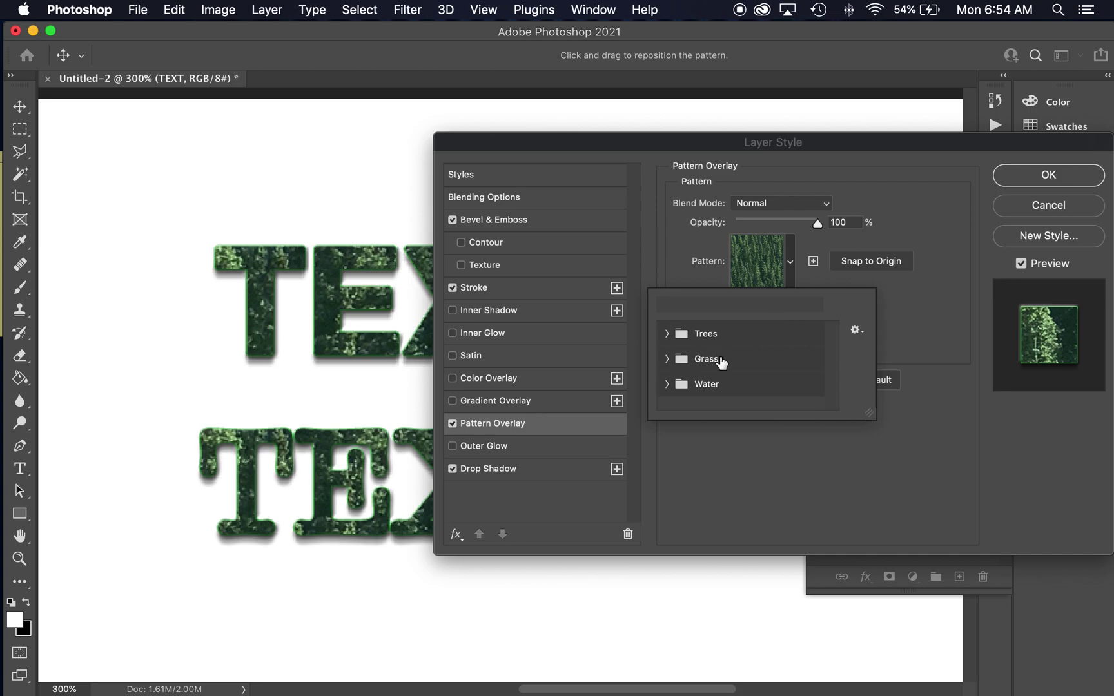
left_click(667, 359)
left_click(689, 386)
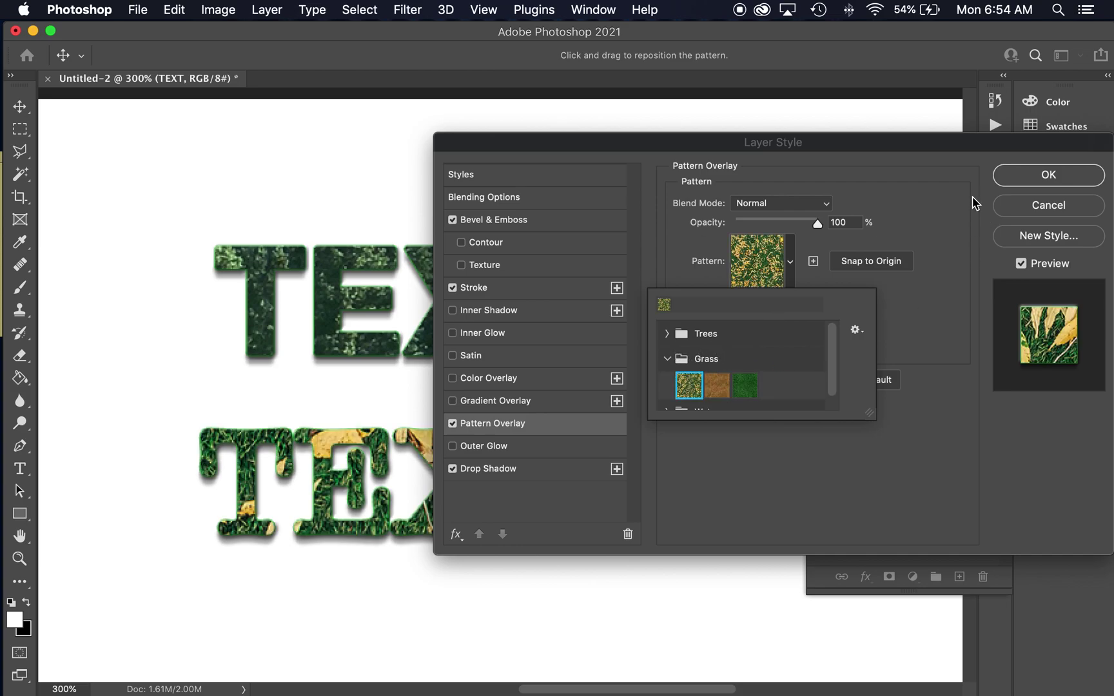
left_click(932, 214)
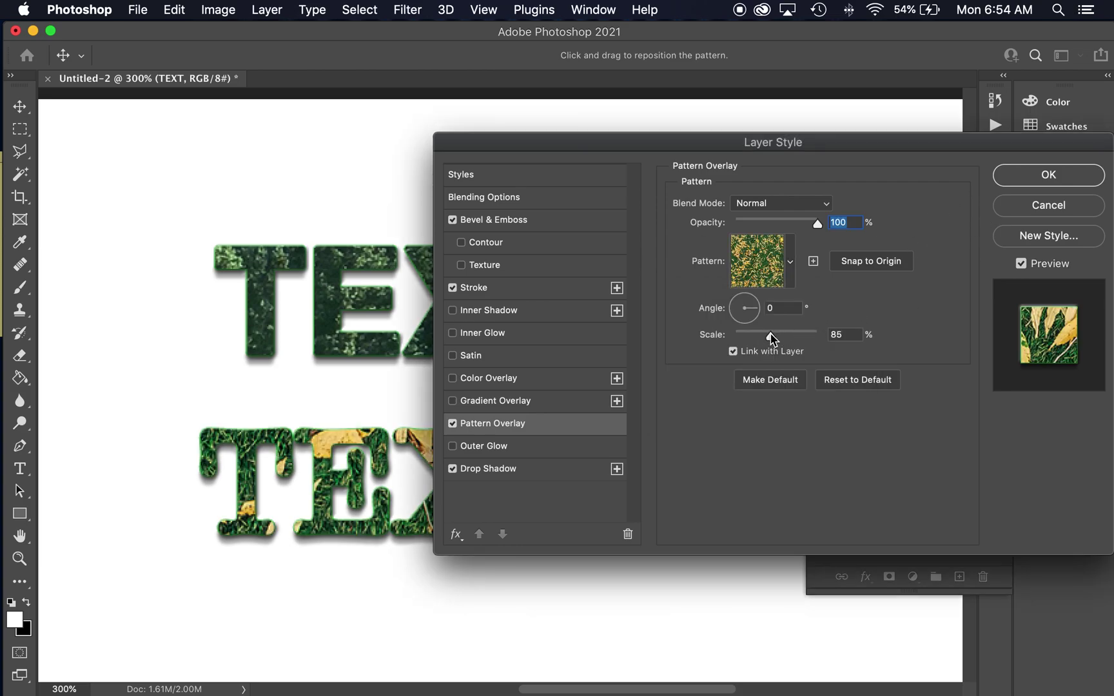
left_click_drag(773, 340, 755, 341)
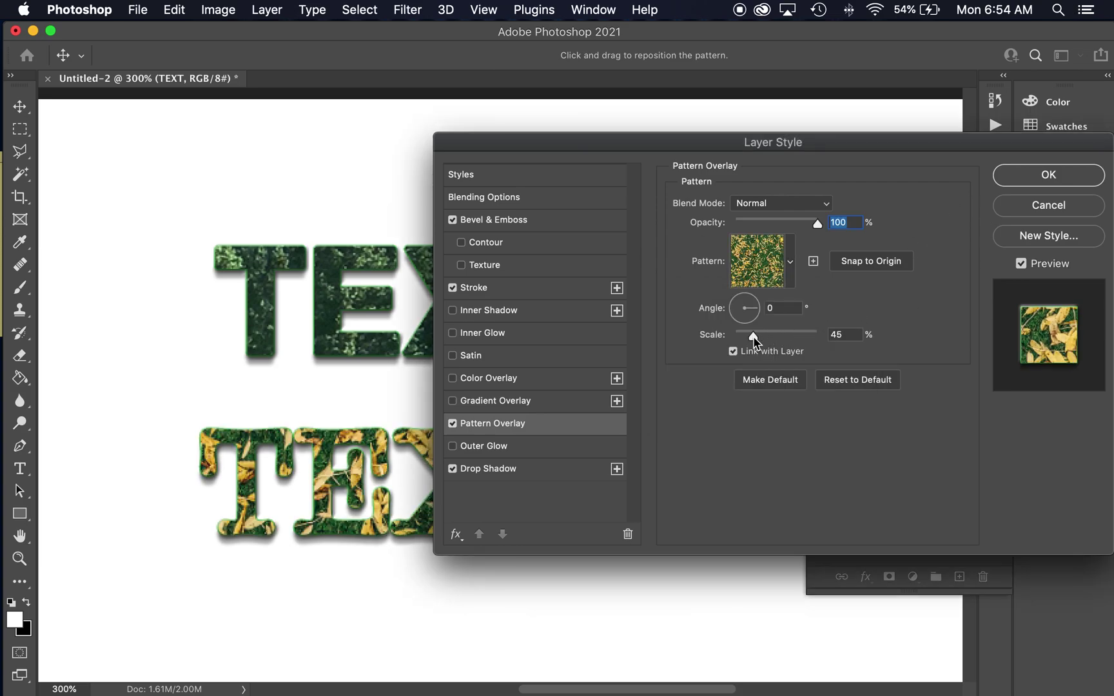
left_click(1052, 176)
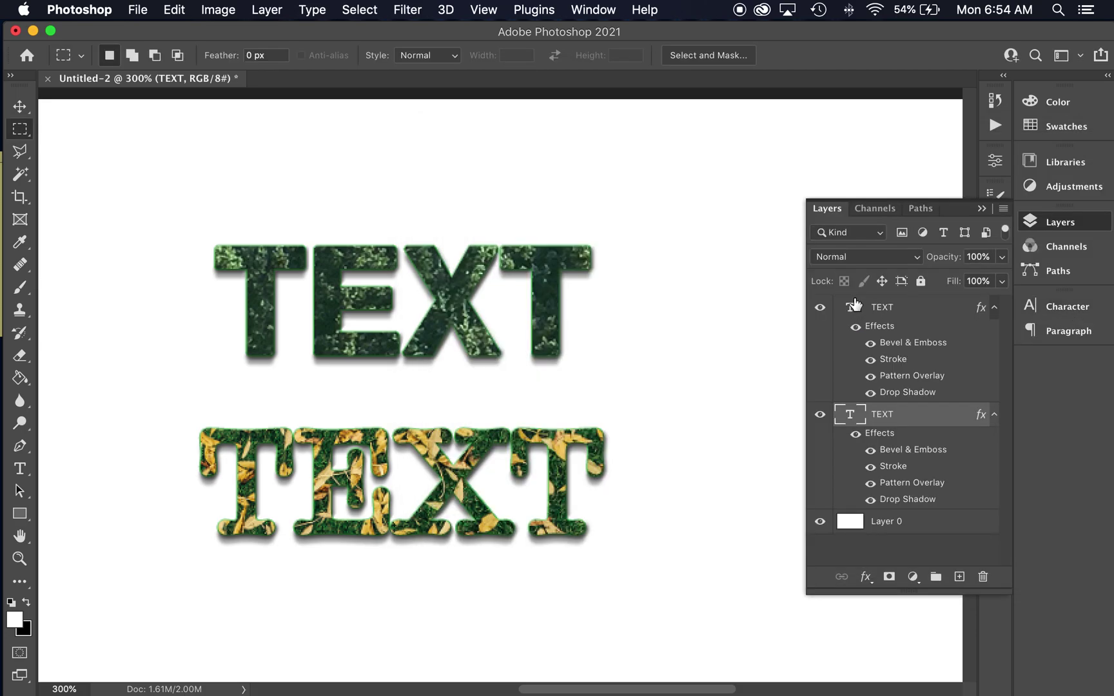
Step: Switch to the Move tool, zoom out to 200%, collapse the Layers panel and select Layer 0
left_click(19, 106)
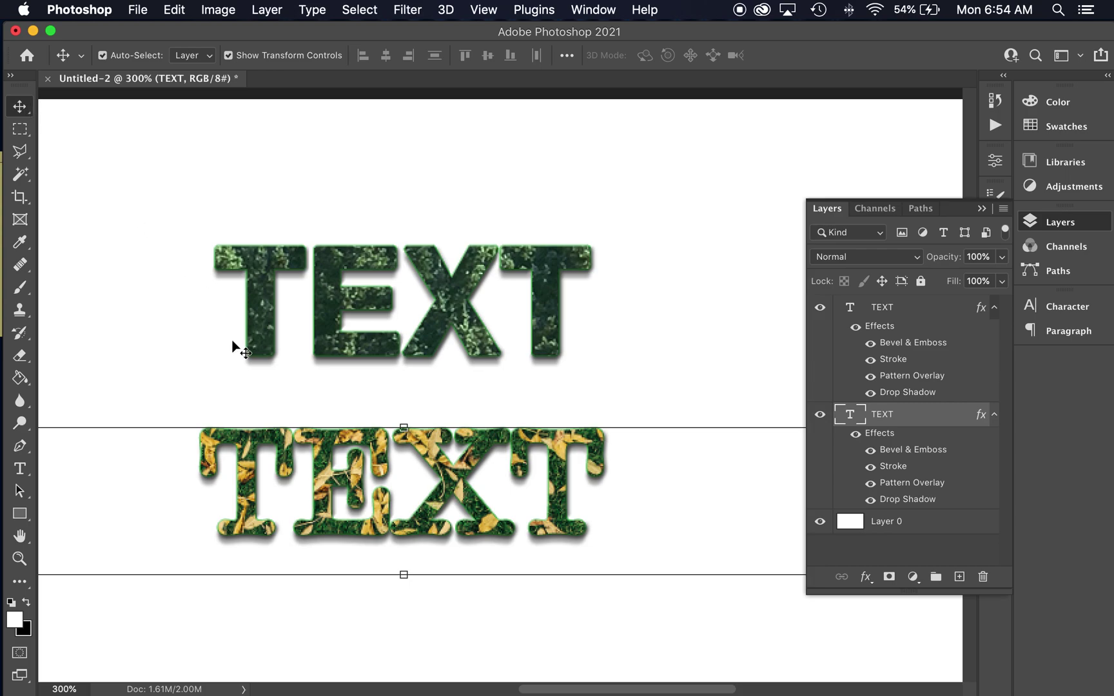
key("super+minus")
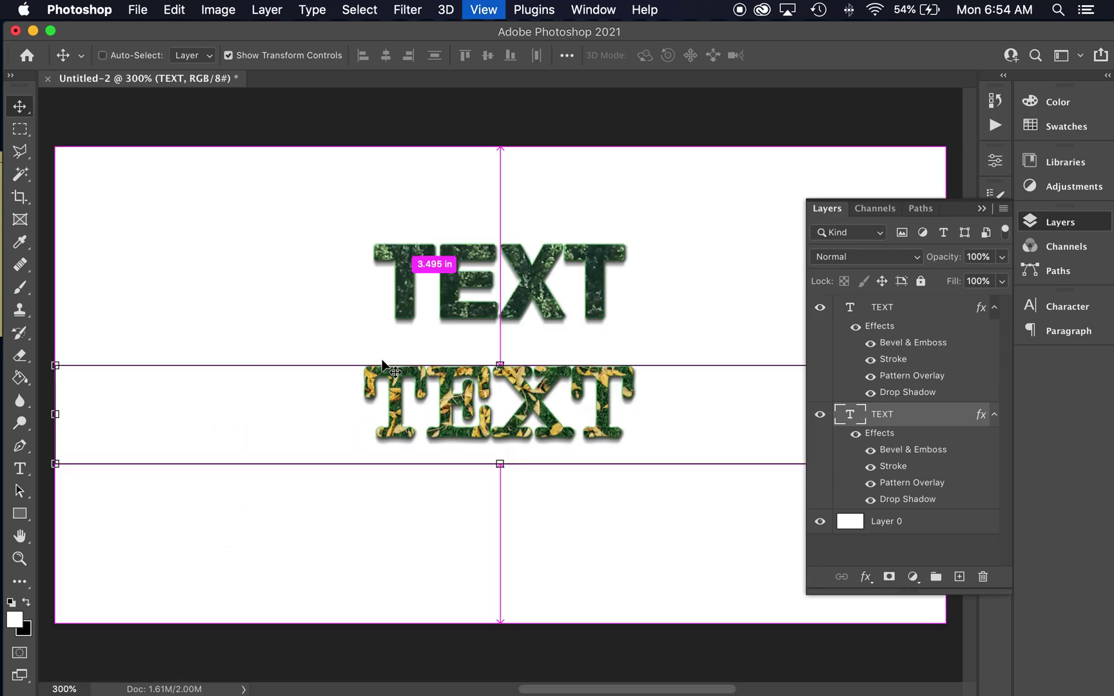
left_click(1090, 227)
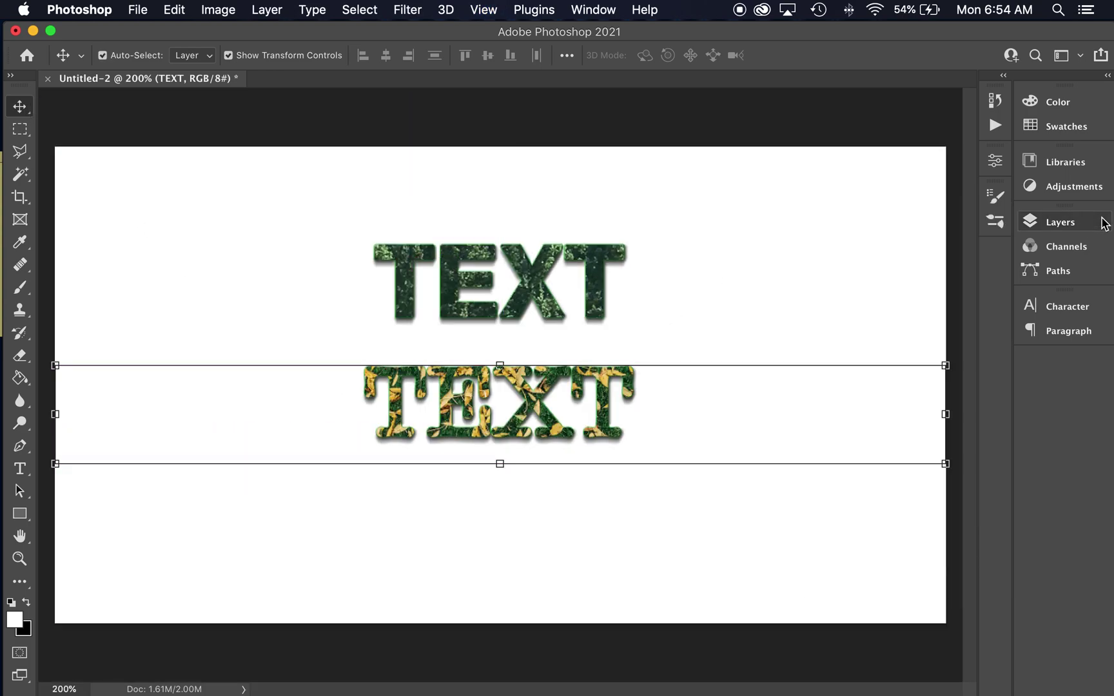
left_click(769, 157)
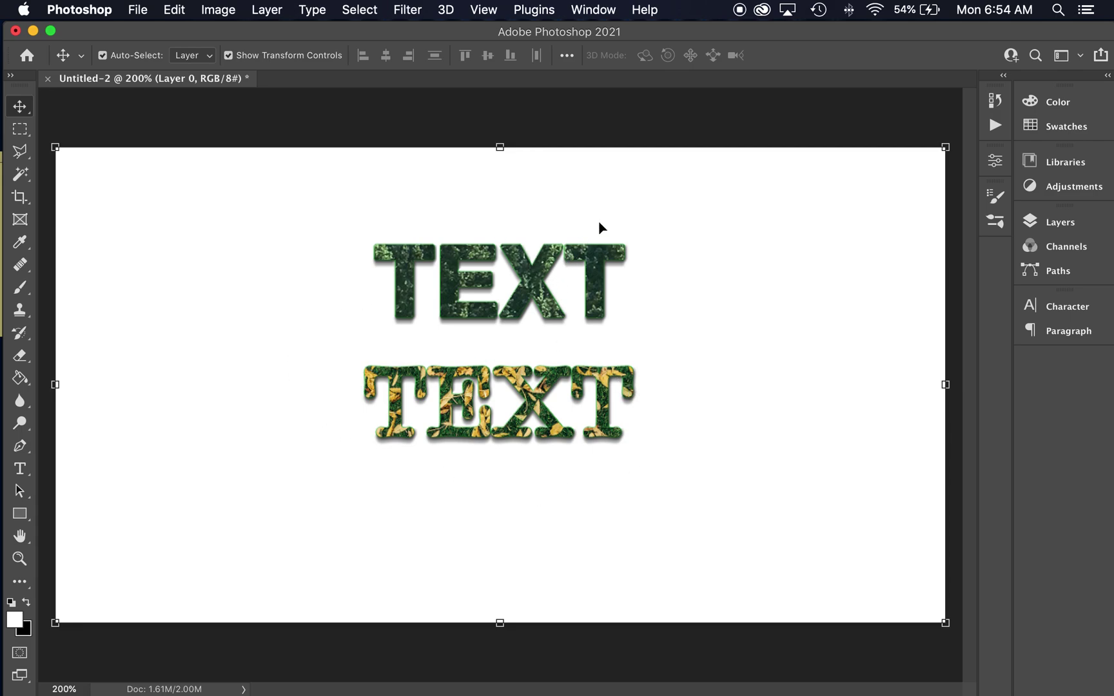
left_click(1080, 224)
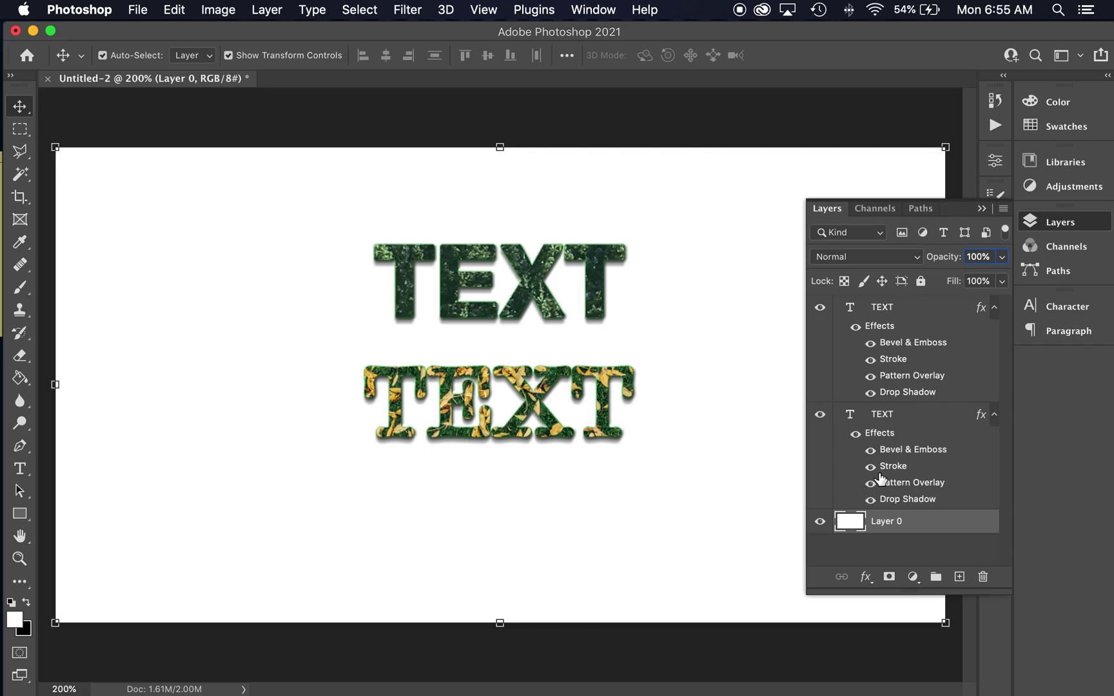
key("super+t")
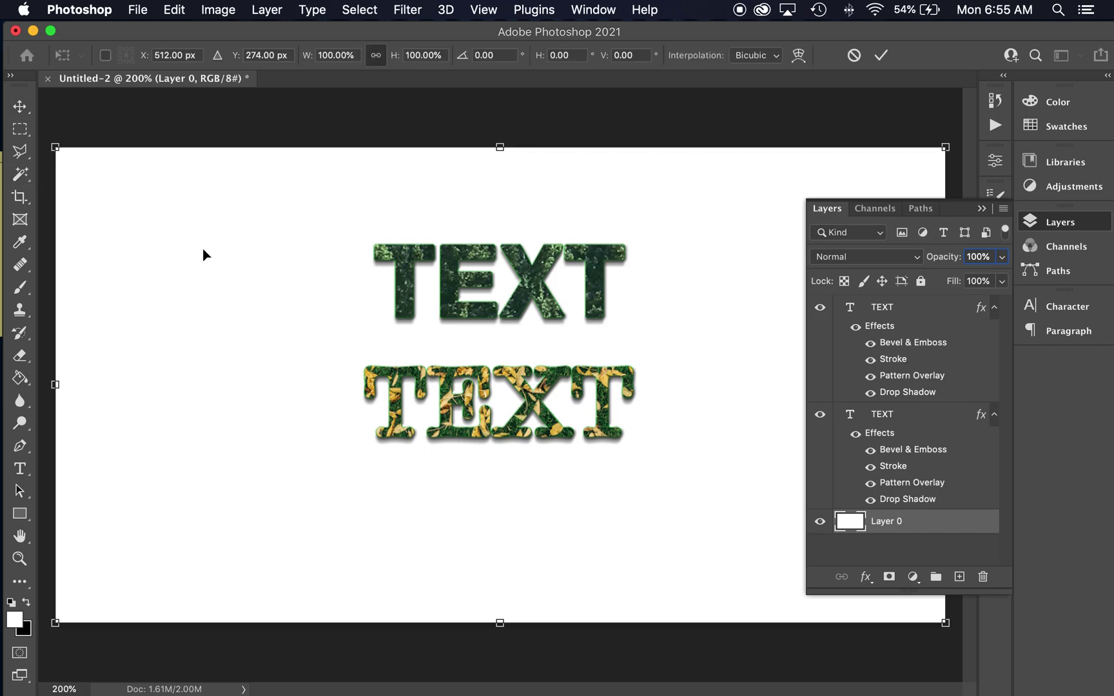
left_click(1070, 222)
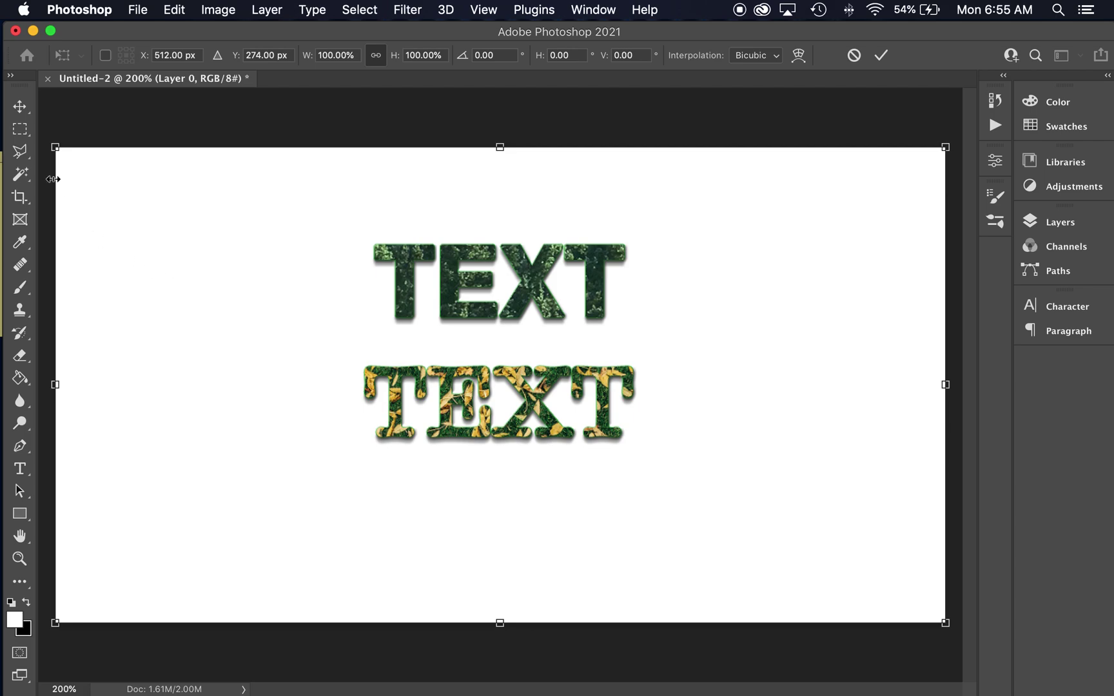
left_click(19, 106)
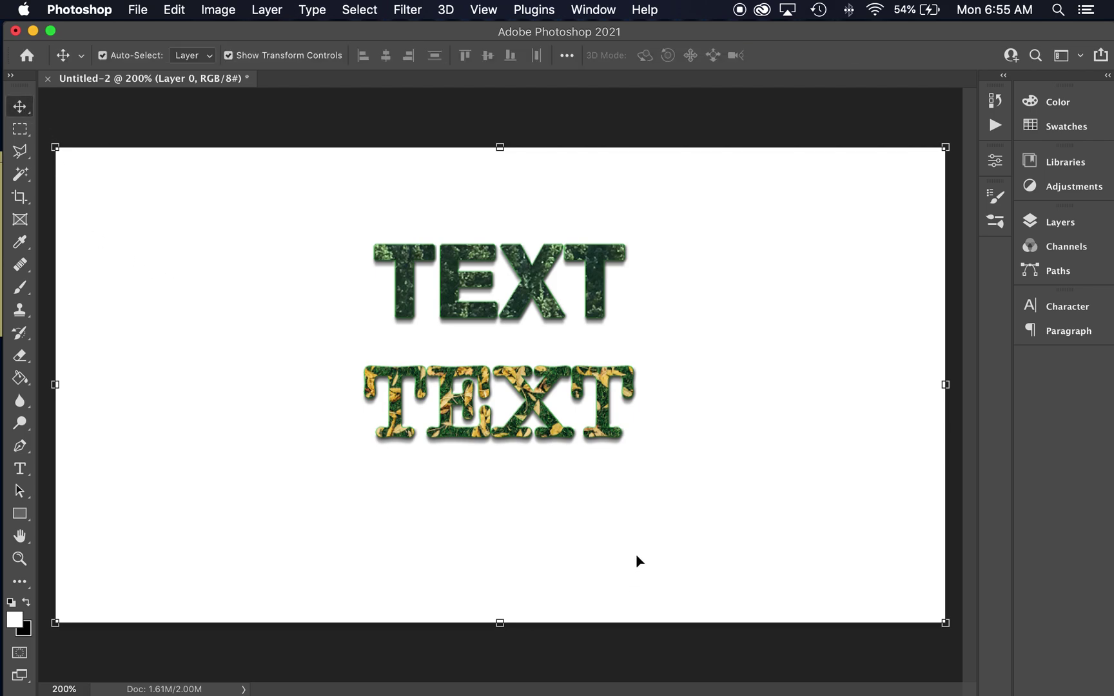